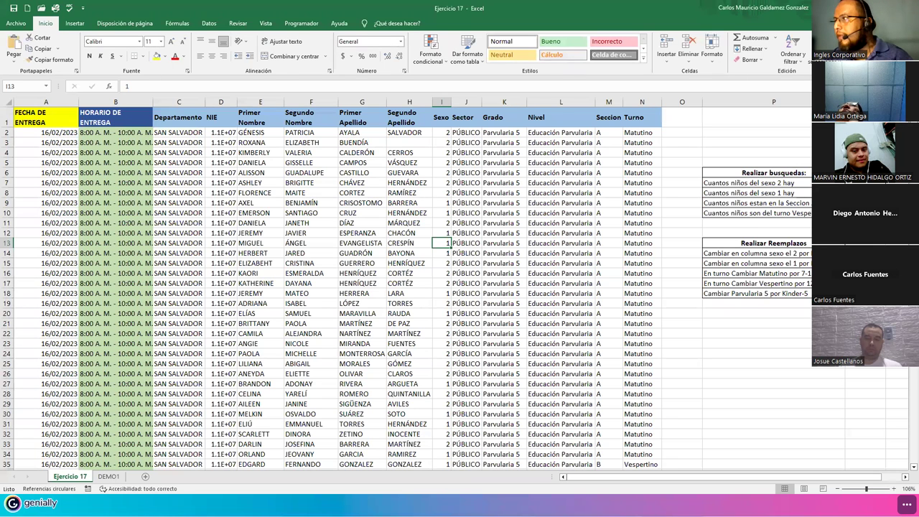
Switch to the Ejercicio 4 workbook and show the Valor table of the Ejemplo sheet at 290% zoom
{"action": "left_click", "coordinate": [407, 274]}
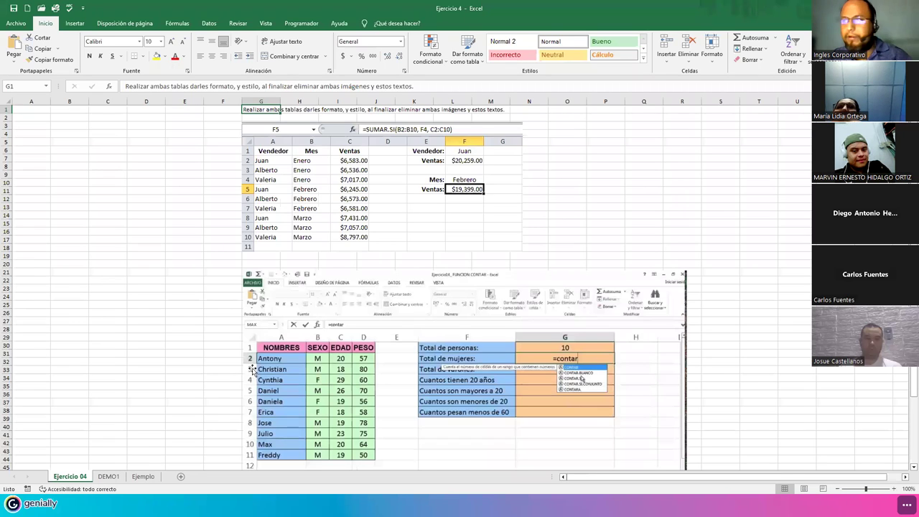
{"action": "left_click", "coordinate": [143, 477]}
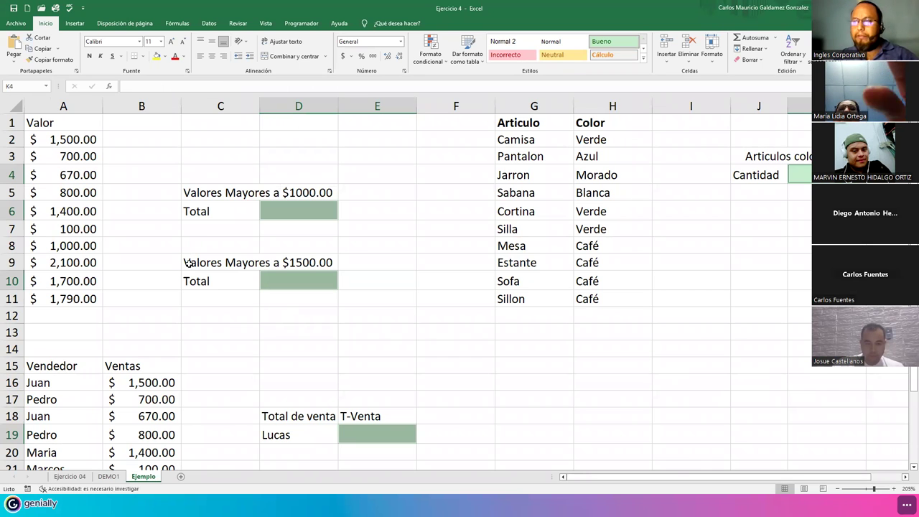
{"action": "scroll", "coordinate": [182, 261], "scroll_direction": "up", "scroll_amount": 2}
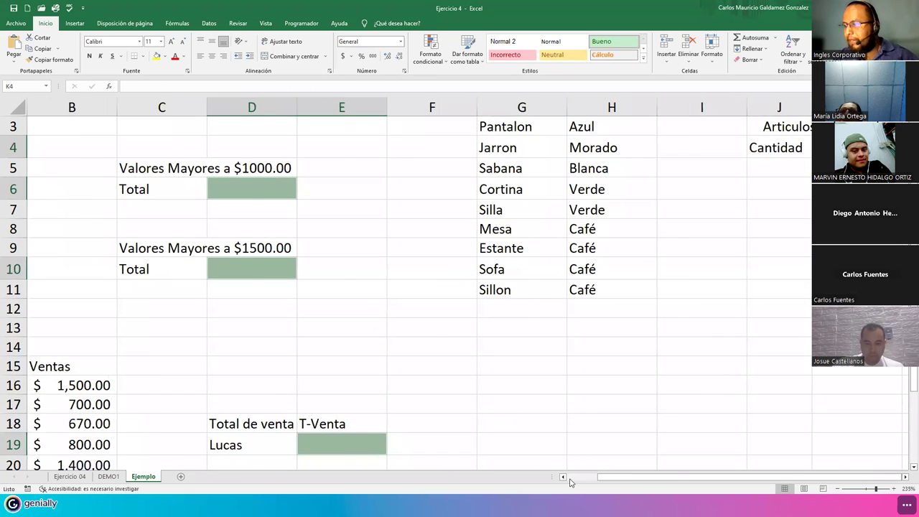
{"action": "left_click", "coordinate": [573, 480]}
{"action": "scroll", "coordinate": [177, 334], "scroll_direction": "up", "scroll_amount": 1}
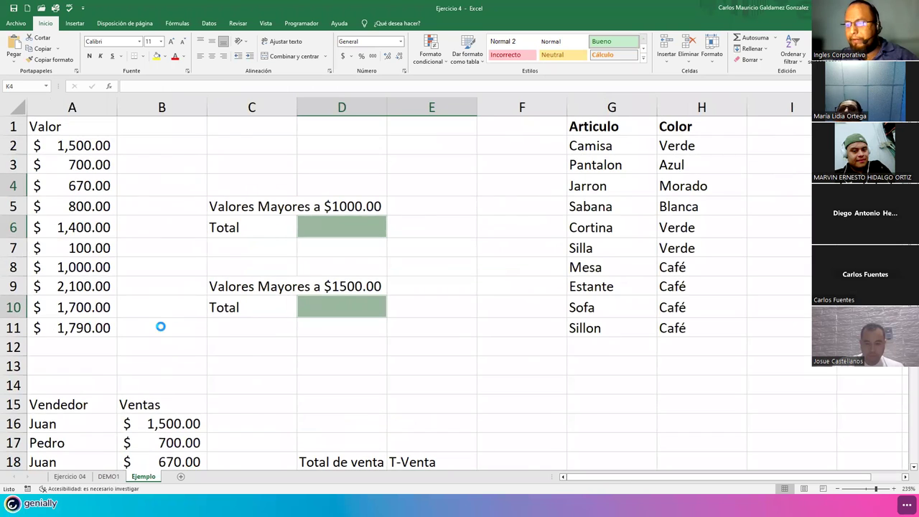
{"action": "scroll", "coordinate": [161, 326], "scroll_direction": "up", "scroll_amount": 3}
{"action": "left_click", "coordinate": [581, 480]}
{"action": "left_click", "coordinate": [581, 479]}
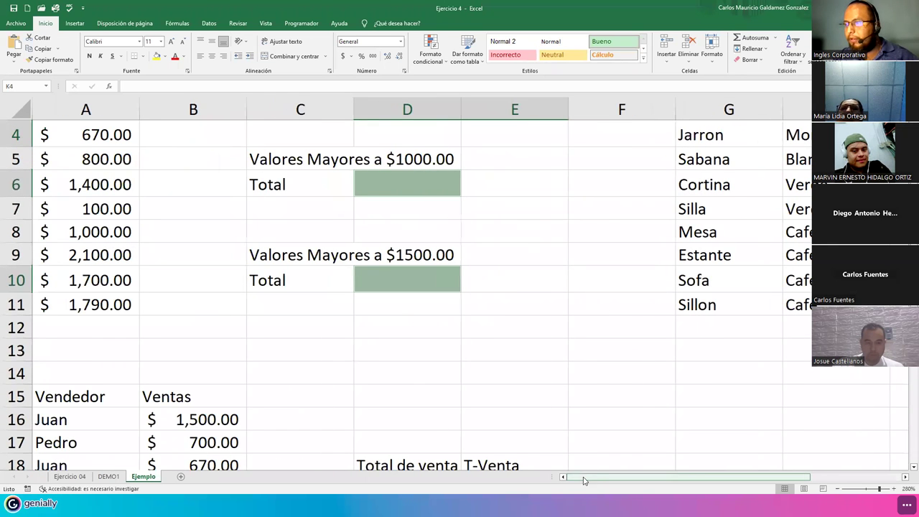
{"action": "scroll", "coordinate": [342, 332], "scroll_direction": "up", "scroll_amount": 1}
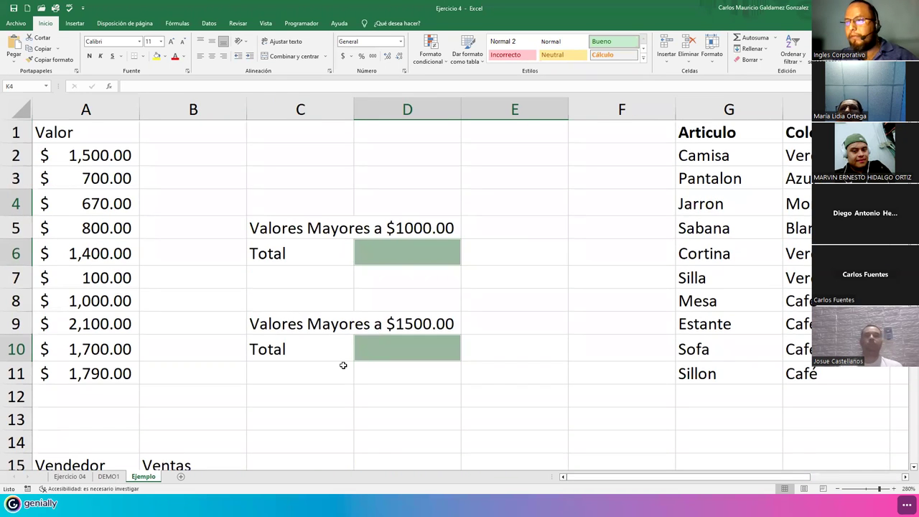
{"action": "left_click", "coordinate": [895, 489]}
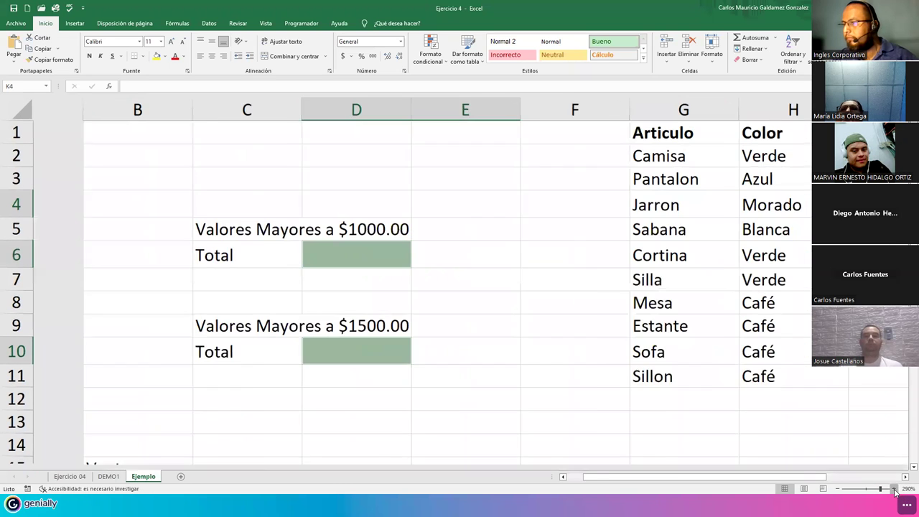
{"action": "left_click_drag", "start_coordinate": [660, 479], "coordinate": [629, 479]}
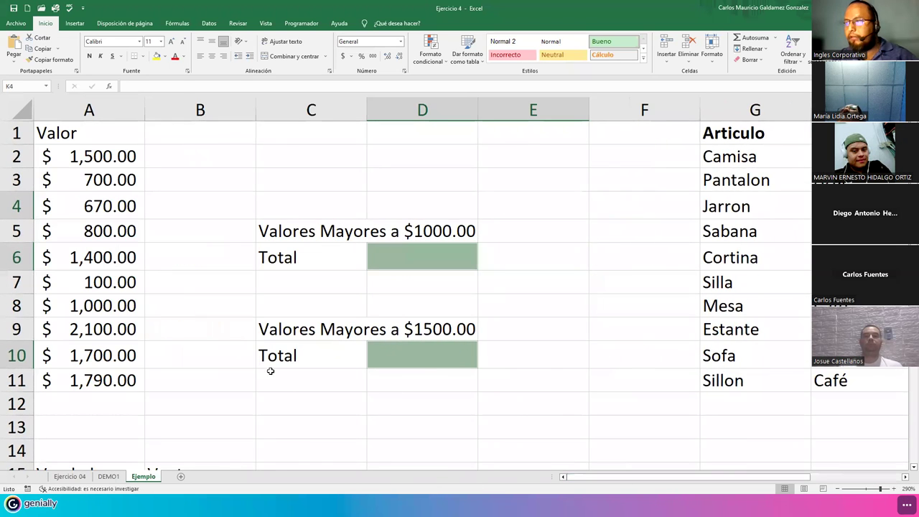
Insert two blank columns at column F, ahead of the Articulo and Color table
{"action": "left_click", "coordinate": [644, 109]}
{"action": "right_click", "coordinate": [643, 115]}
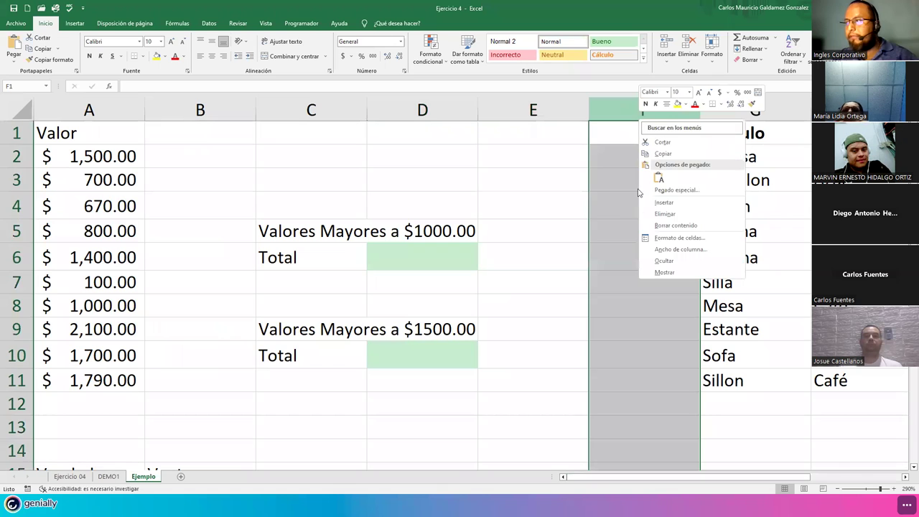
{"action": "left_click", "coordinate": [661, 213]}
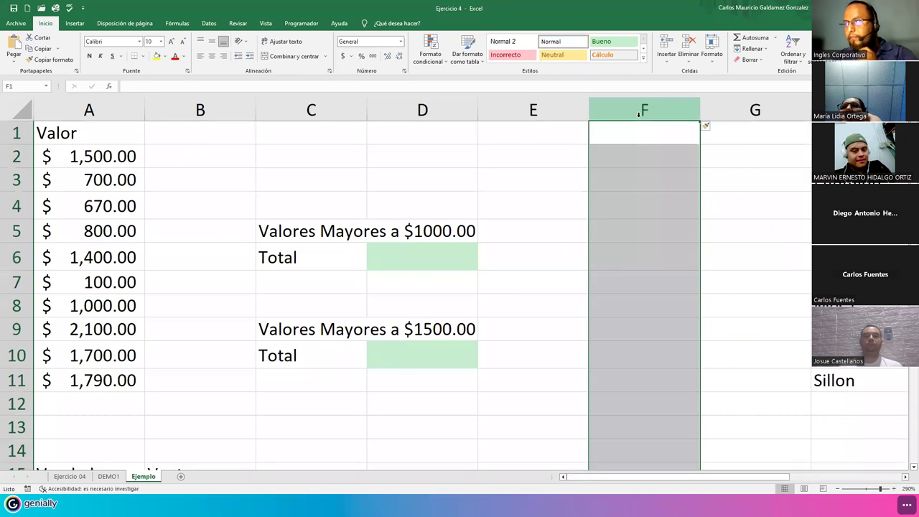
{"action": "right_click", "coordinate": [643, 113]}
{"action": "left_click", "coordinate": [660, 200]}
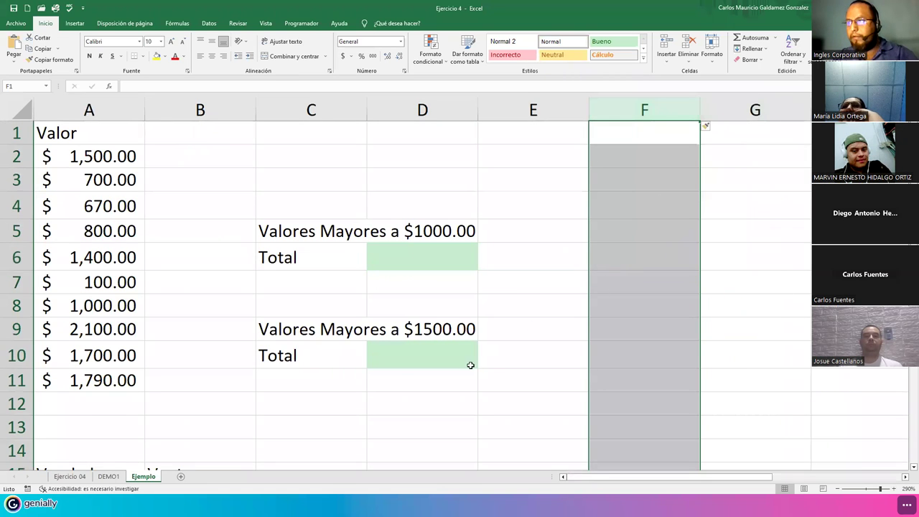
Center the Valor header in cell A1
{"action": "left_click", "coordinate": [465, 375]}
{"action": "left_click", "coordinate": [78, 136]}
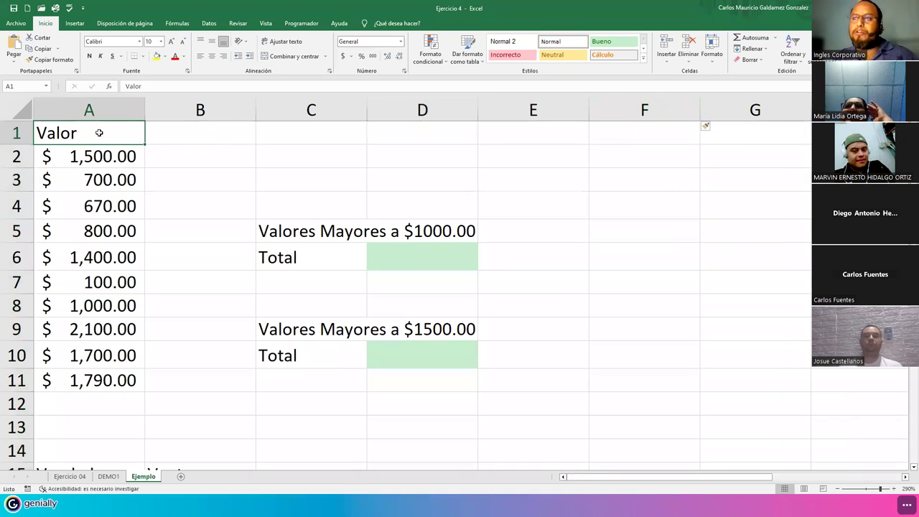
{"action": "left_click", "coordinate": [212, 56]}
Go through the amounts in the Valor column one by one, from A2 to A11
{"action": "left_click", "coordinate": [80, 156]}
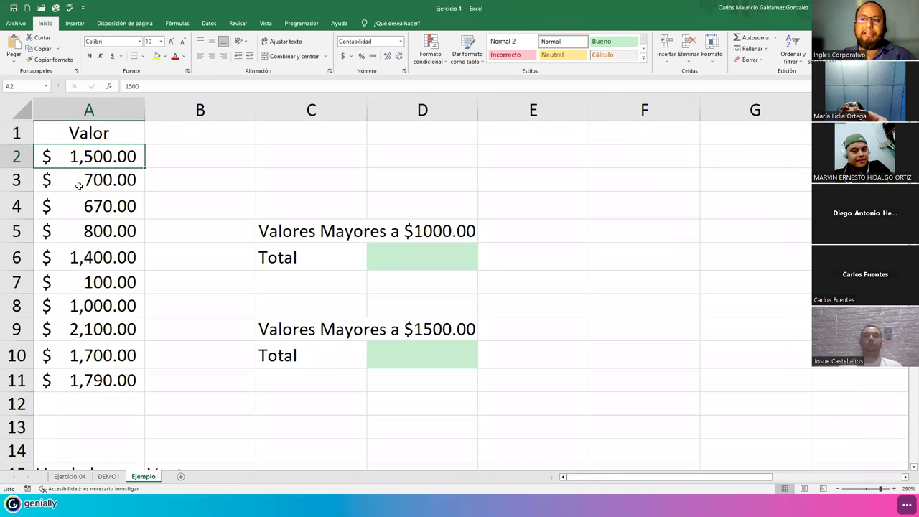
{"action": "left_click", "coordinate": [78, 182]}
{"action": "left_click", "coordinate": [82, 204]}
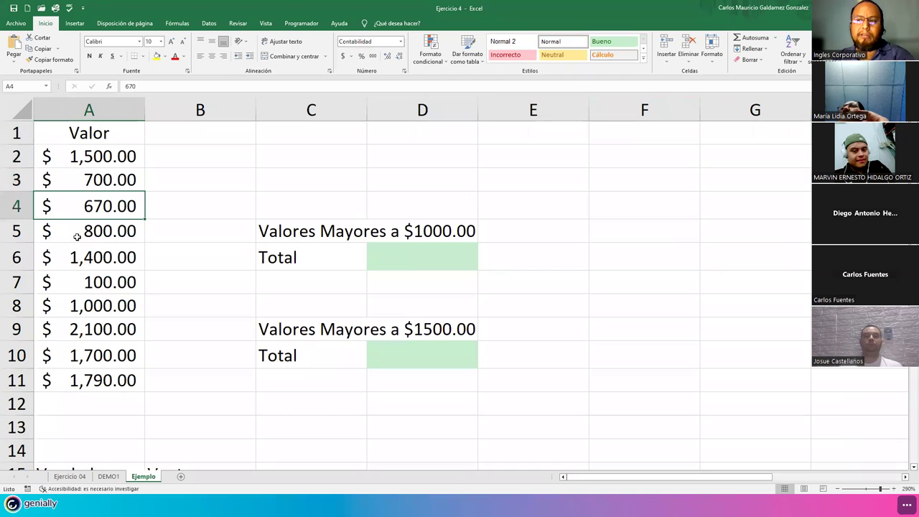
{"action": "left_click", "coordinate": [77, 239]}
{"action": "left_click", "coordinate": [92, 261]}
{"action": "left_click", "coordinate": [119, 286]}
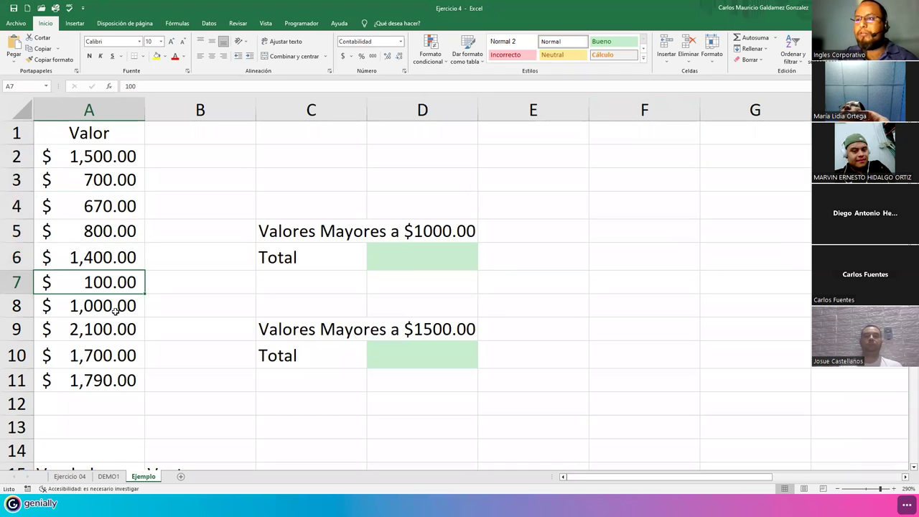
{"action": "left_click", "coordinate": [115, 310]}
{"action": "left_click", "coordinate": [99, 334]}
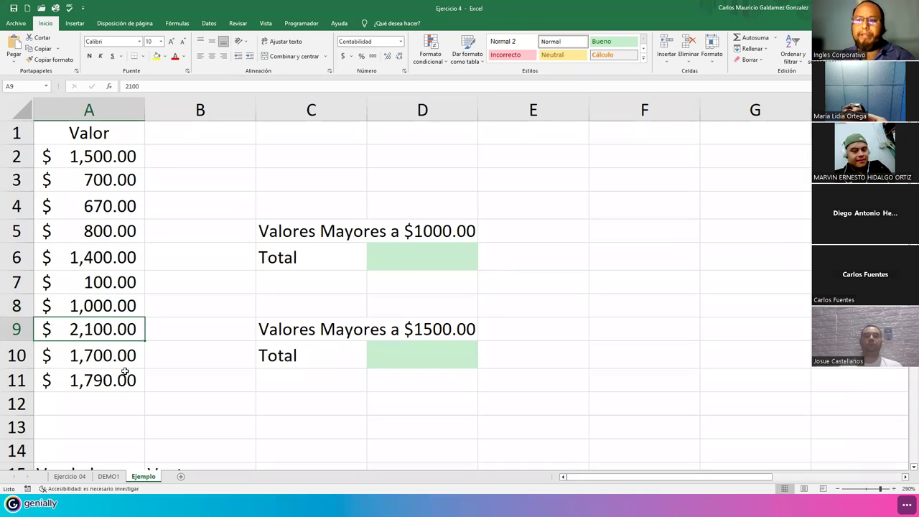
{"action": "left_click", "coordinate": [103, 361]}
{"action": "left_click", "coordinate": [93, 385]}
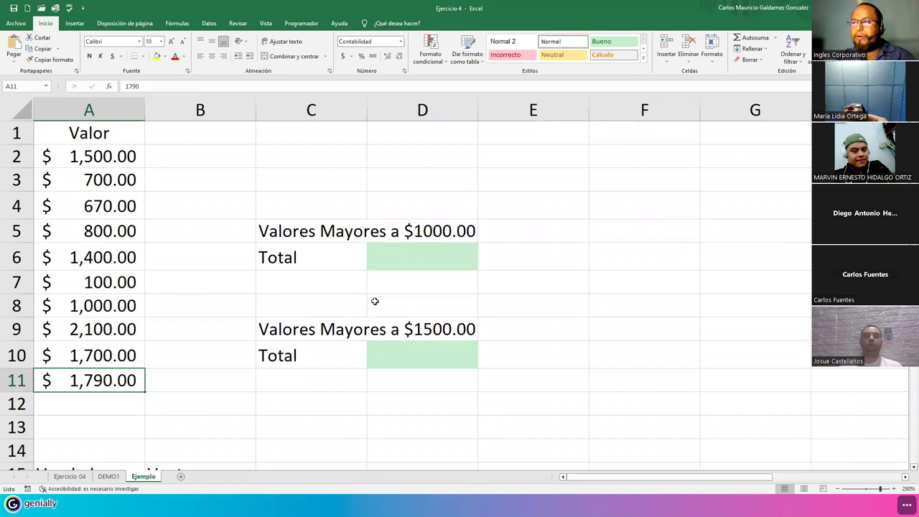
Start a SUMAR.SI formula in D6, the Total cell under Valores Mayores a $1000.00
{"action": "left_click", "coordinate": [383, 259]}
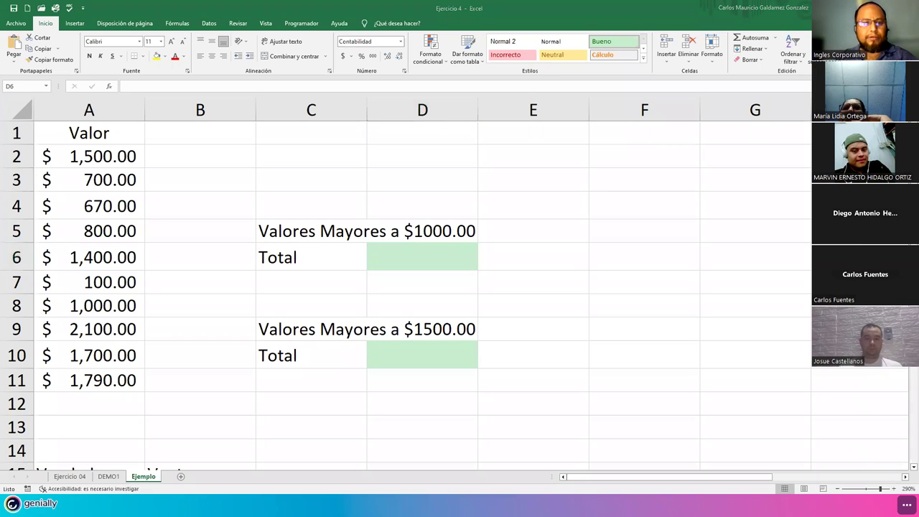
{"action": "left_click", "coordinate": [421, 266]}
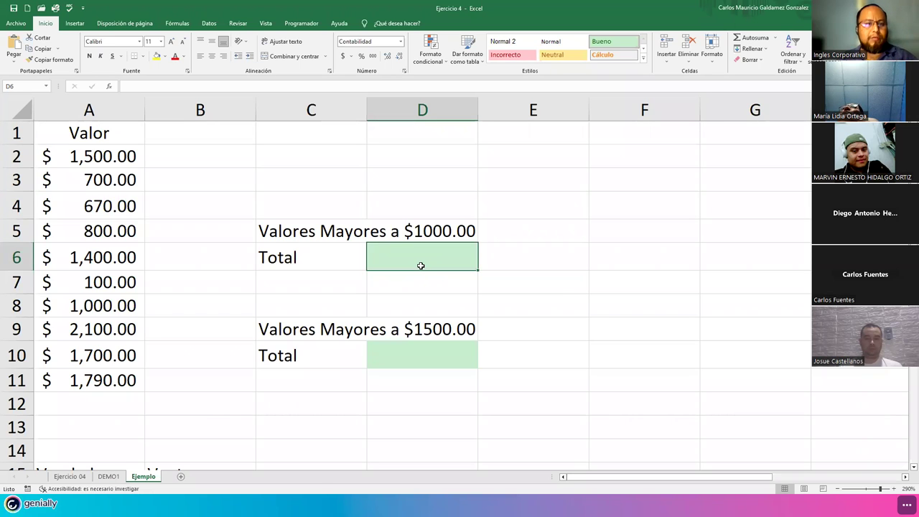
{"action": "type", "text": "="}
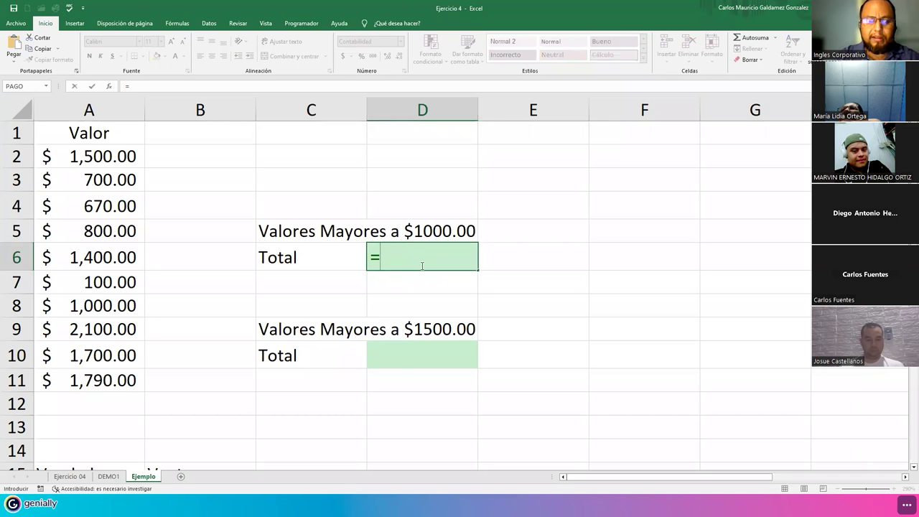
{"action": "type", "text": "sumar."}
{"action": "key", "text": "Tab"}
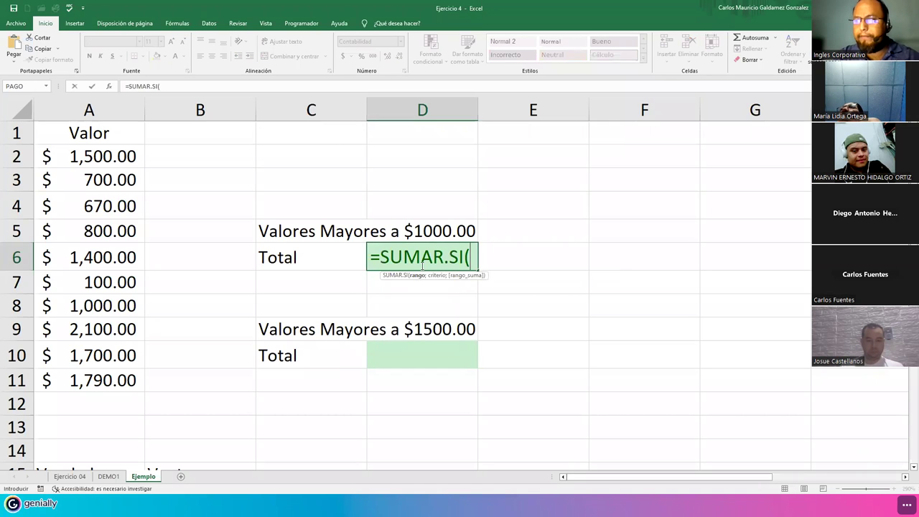
{"action": "key", "text": "BackSpace"}
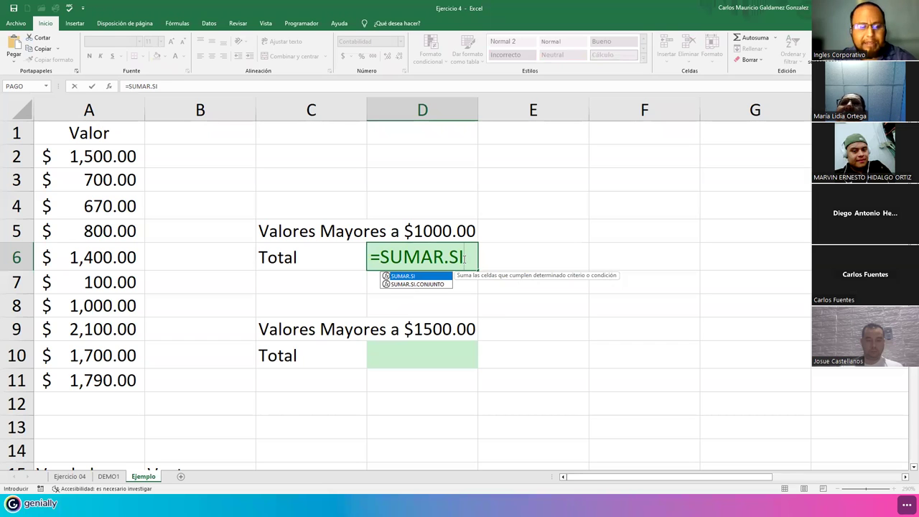
{"action": "type", "text": "("}
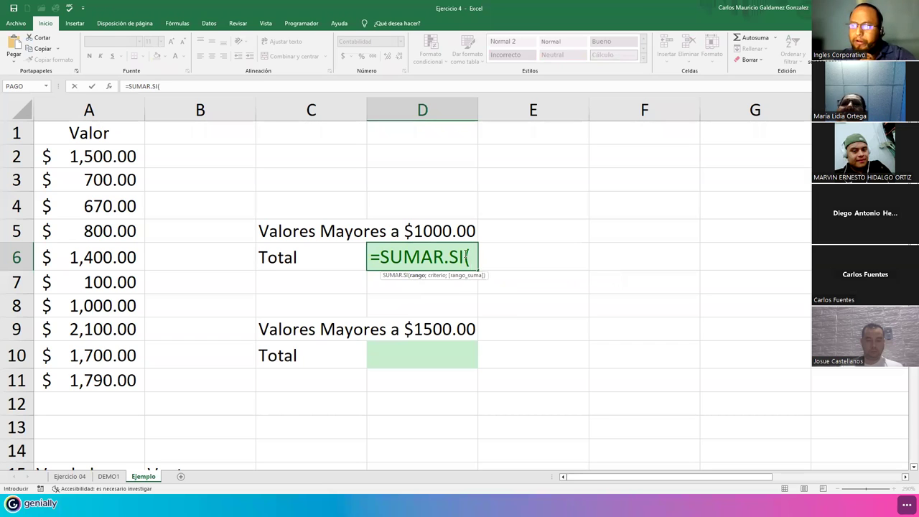
Open the help for the SUMAR.SI function and review its syntax, its range and criteria arguments, and the examples
{"action": "left_click", "coordinate": [393, 281]}
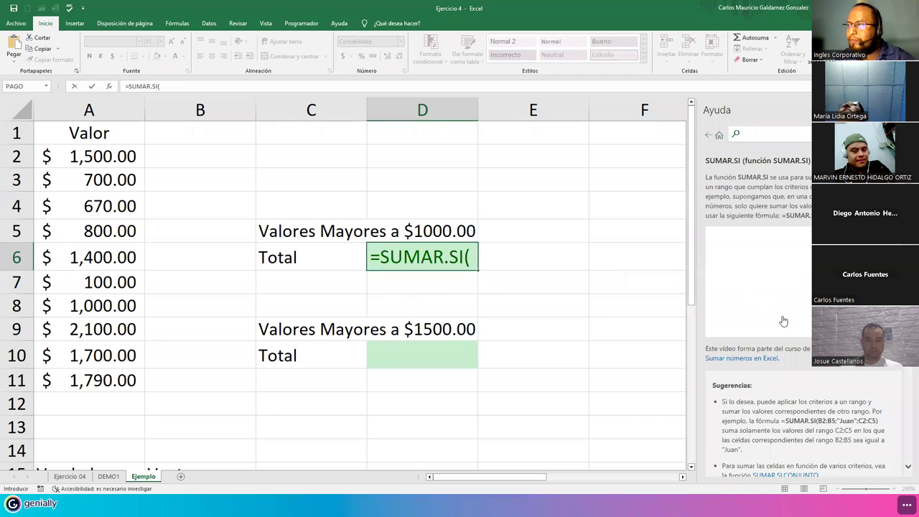
{"action": "scroll", "coordinate": [775, 304], "scroll_direction": "down", "scroll_amount": 15}
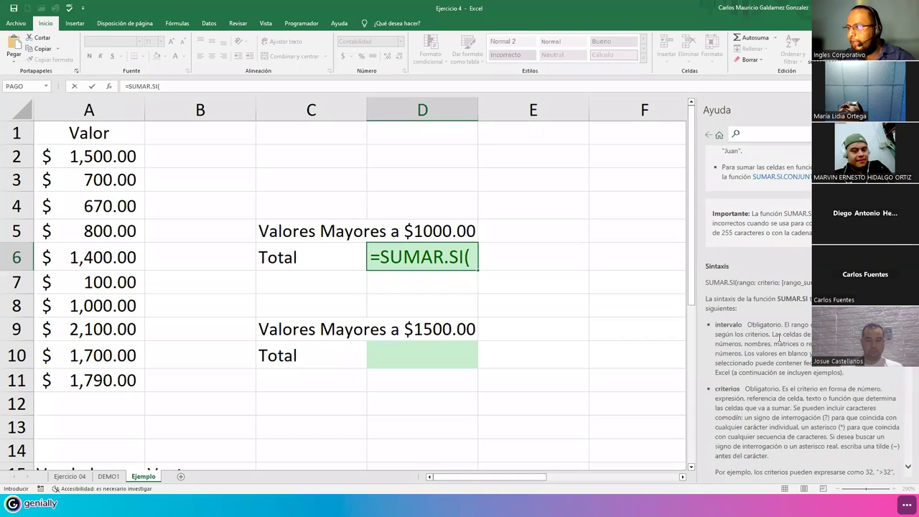
{"action": "scroll", "coordinate": [784, 333], "scroll_direction": "down", "scroll_amount": 15}
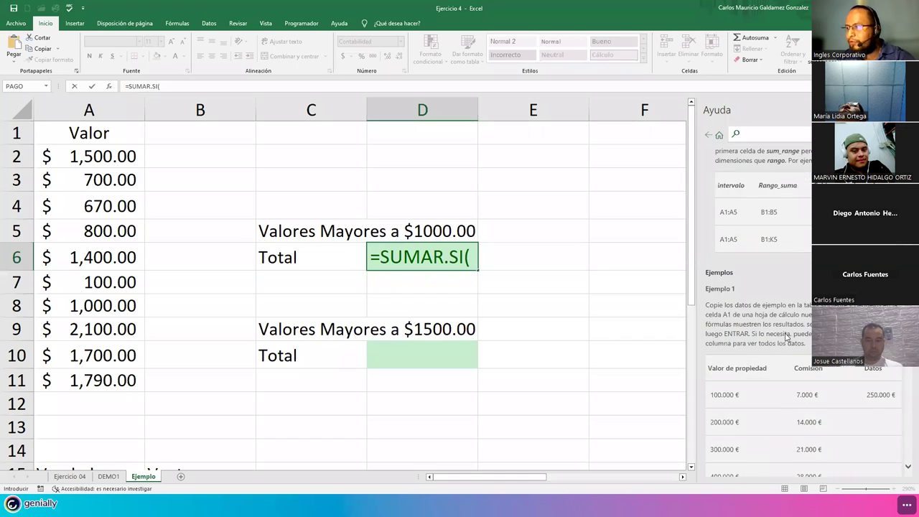
{"action": "scroll", "coordinate": [790, 344], "scroll_direction": "down", "scroll_amount": 5}
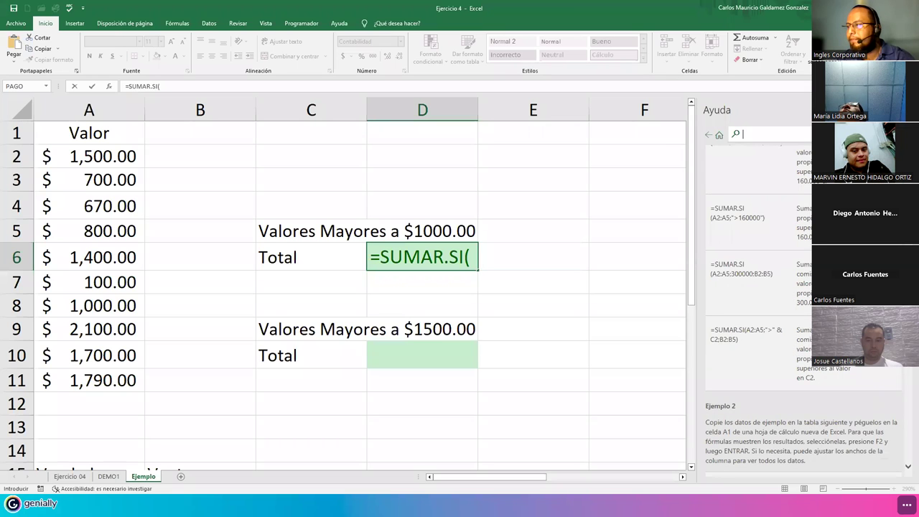
{"action": "scroll", "coordinate": [797, 309], "scroll_direction": "up", "scroll_amount": 20}
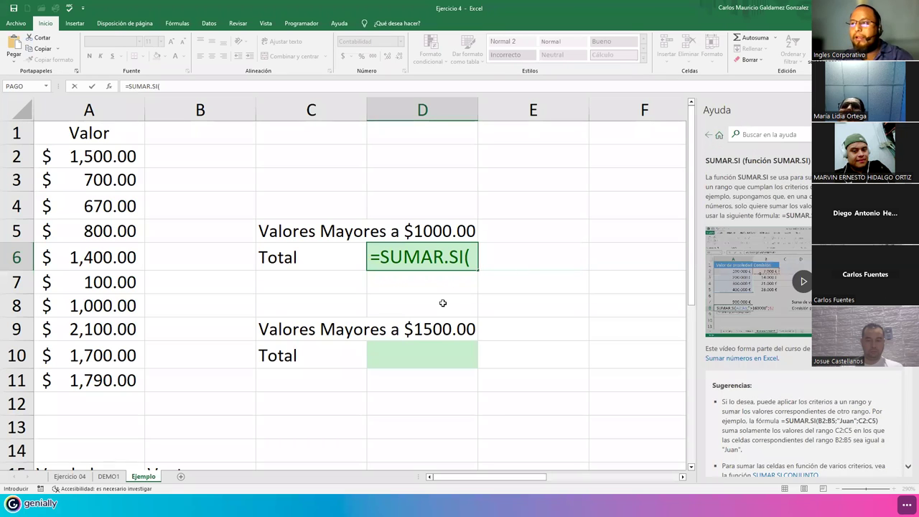
{"action": "left_click", "coordinate": [473, 256]}
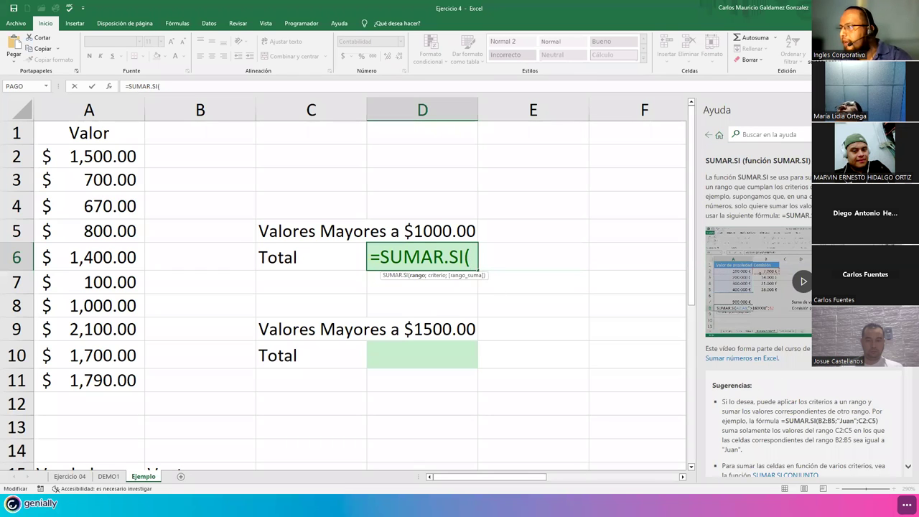
{"action": "scroll", "coordinate": [810, 361], "scroll_direction": "down", "scroll_amount": 5}
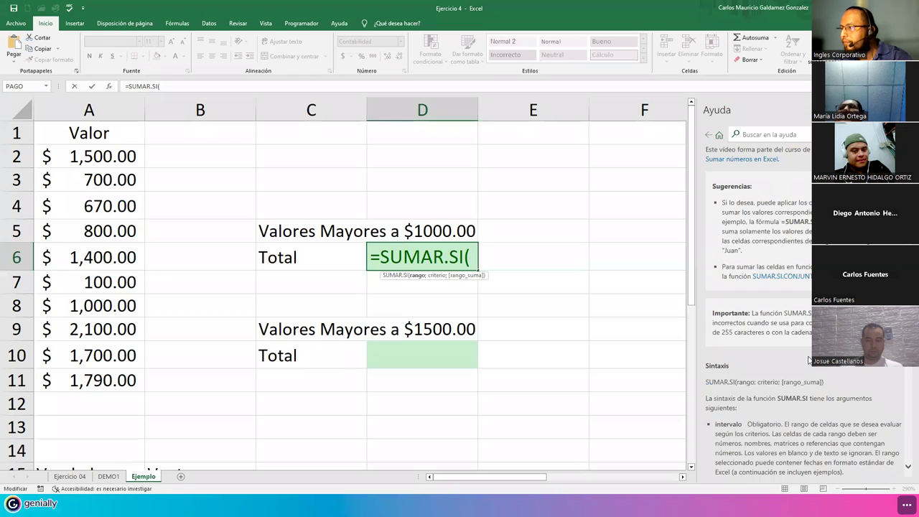
{"action": "scroll", "coordinate": [735, 241], "scroll_direction": "down", "scroll_amount": 4}
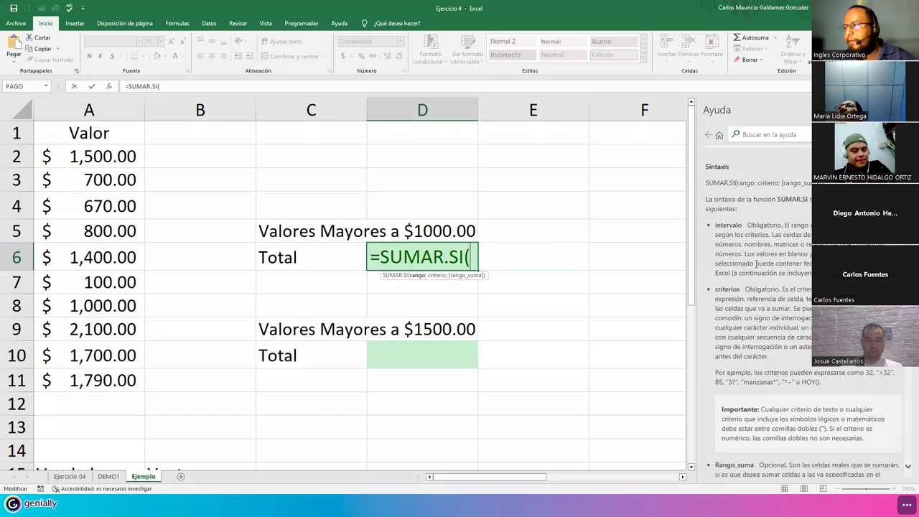
{"action": "scroll", "coordinate": [757, 359], "scroll_direction": "down", "scroll_amount": 2}
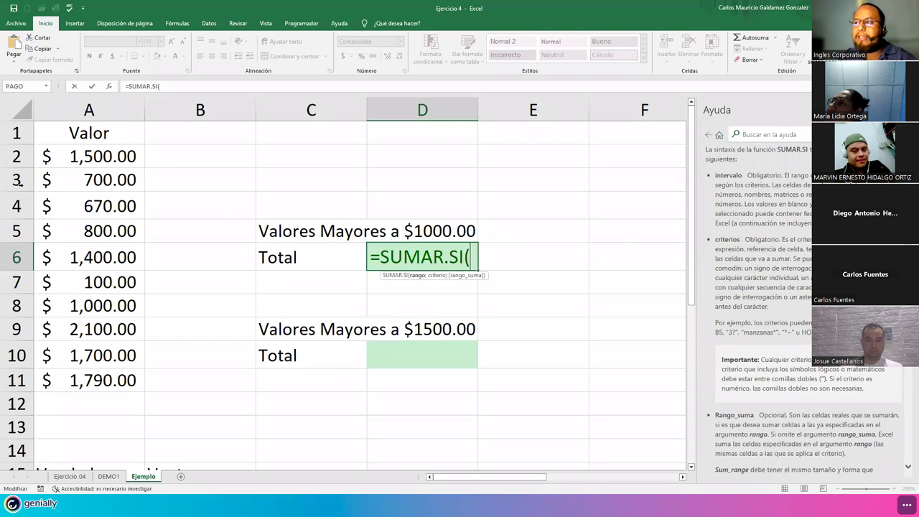
Complete the SUMAR.SI formula in D6 with the range A2:A11 and the criterion ">1000"
{"action": "left_click_drag", "start_coordinate": [69, 156], "coordinate": [189, 379]}
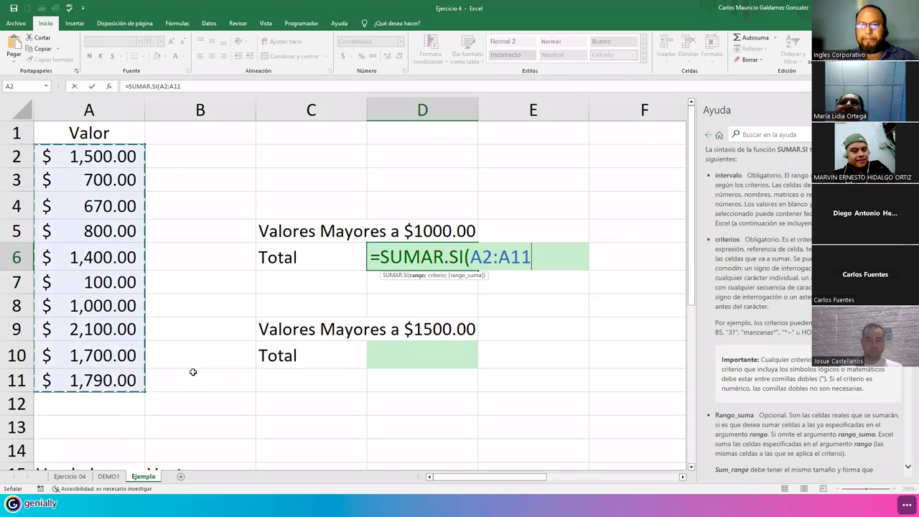
{"action": "type", "text": ";"}
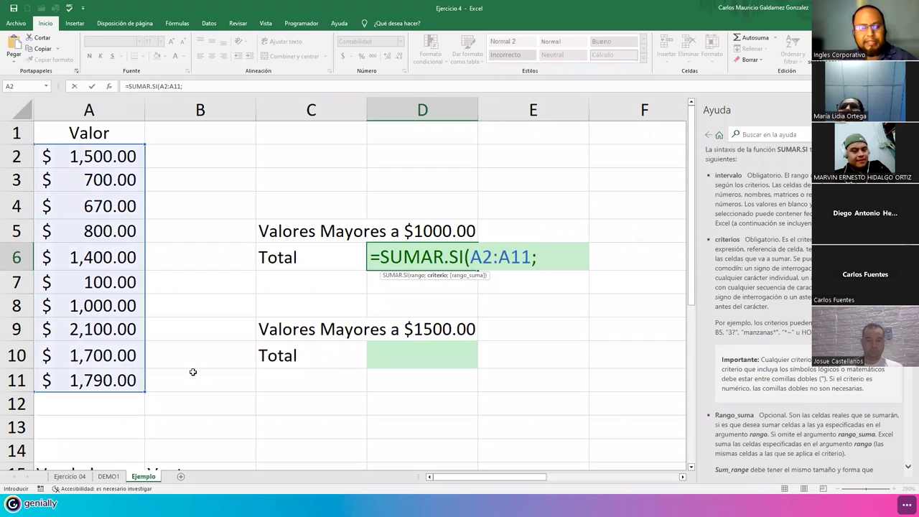
{"action": "type", "text": "\""}
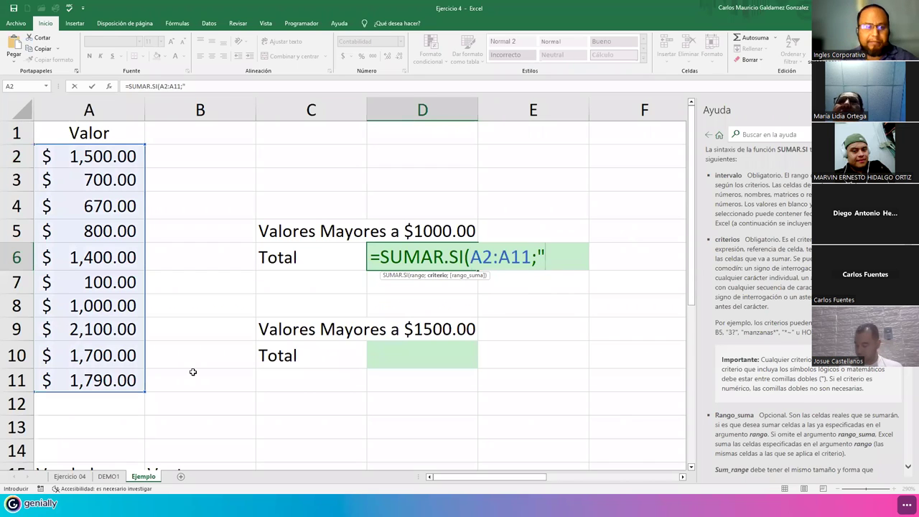
{"action": "type", "text": ">"}
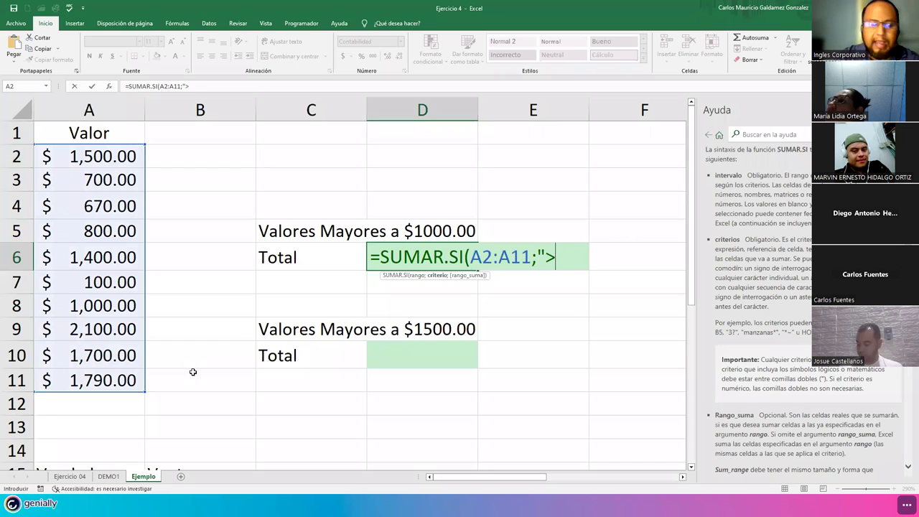
{"action": "type", "text": "1000"}
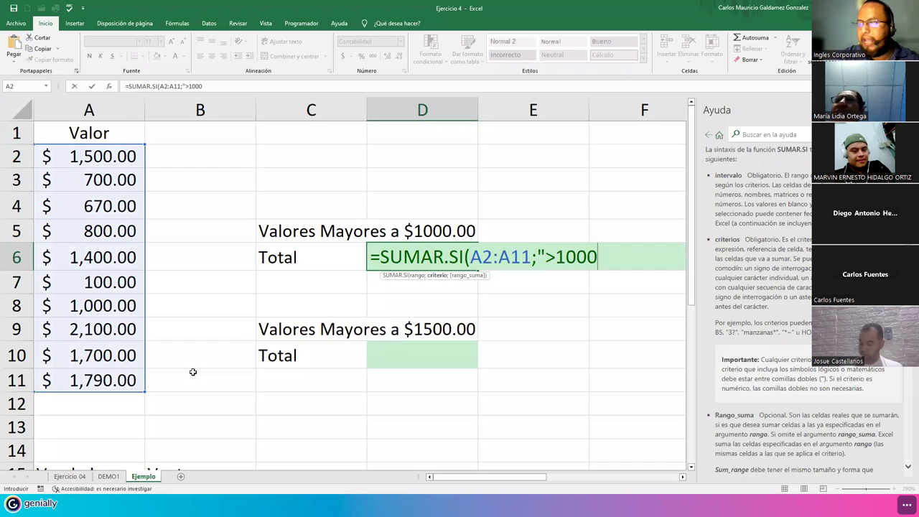
{"action": "type", "text": "\""}
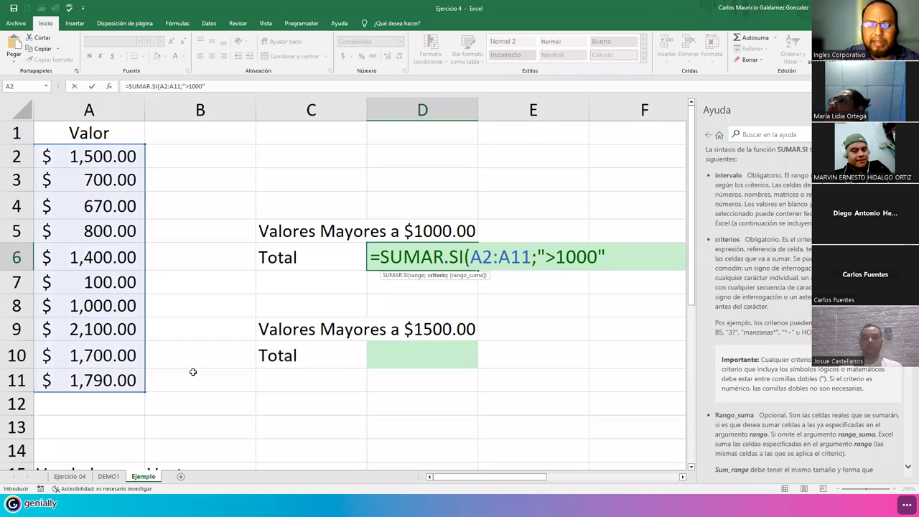
{"action": "type", "text": ")"}
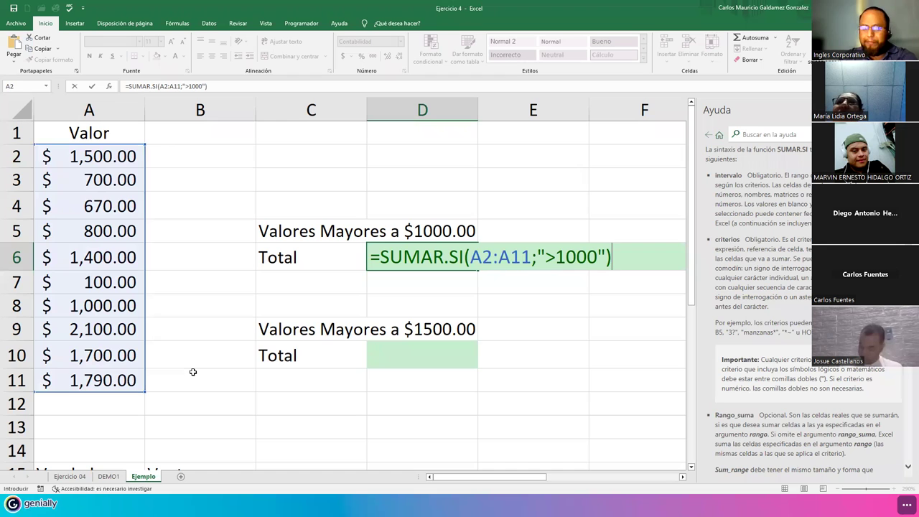
{"action": "key", "text": "Return"}
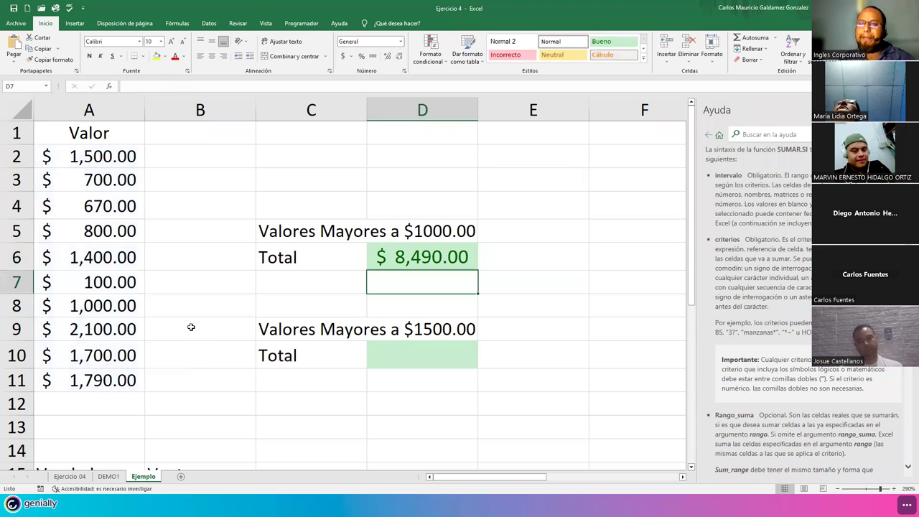
Select A2, A6, A9, A10 and A11 together to check their sum against the Total in D6
{"action": "left_click", "coordinate": [85, 160]}
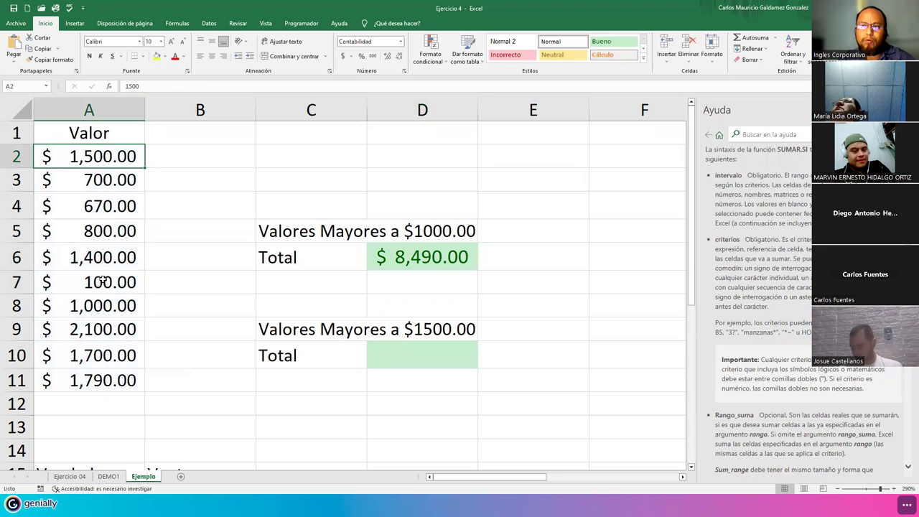
{"action": "left_click", "coordinate": [74, 257], "text": "ctrl"}
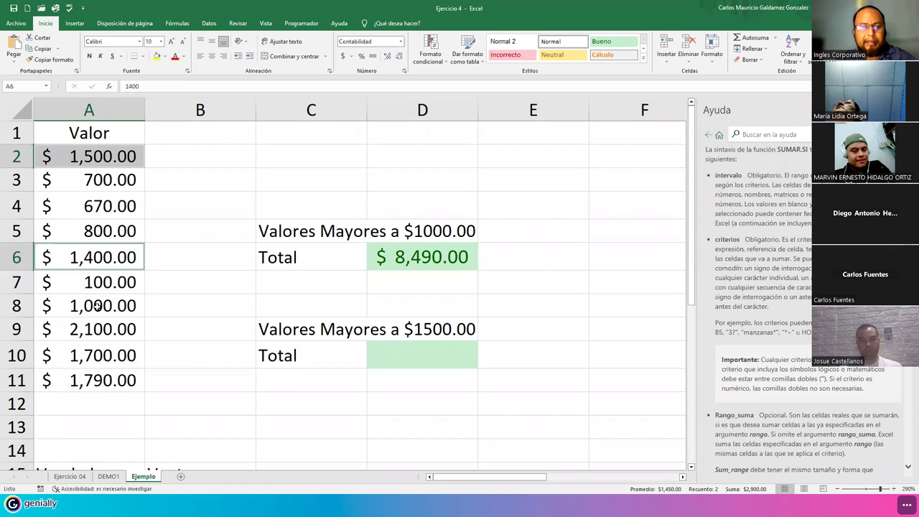
{"action": "left_click", "coordinate": [90, 329], "text": "ctrl"}
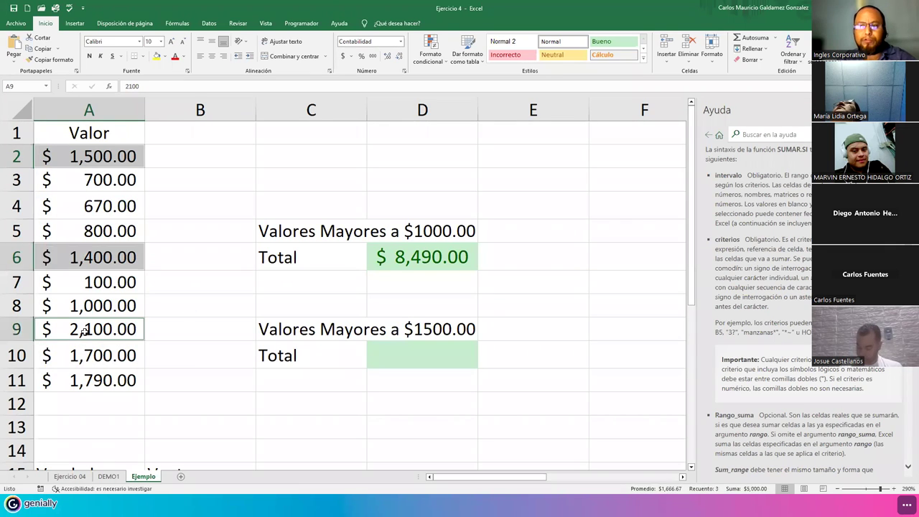
{"action": "left_click", "coordinate": [95, 355], "text": "ctrl"}
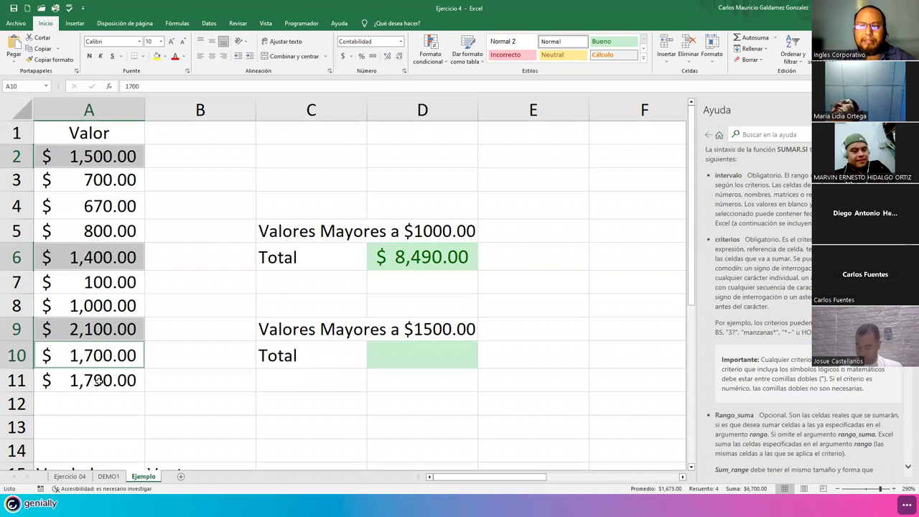
{"action": "left_click", "coordinate": [96, 383], "text": "ctrl"}
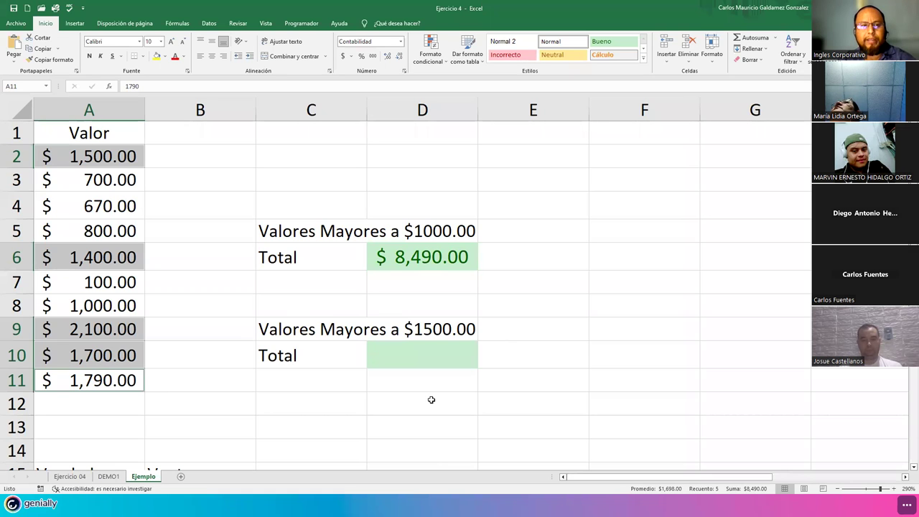
Start a SUMAR.SI formula in D10, the Total cell under Valores Mayores a $1500.00, with A2:A11 as its range
{"action": "left_click", "coordinate": [397, 359]}
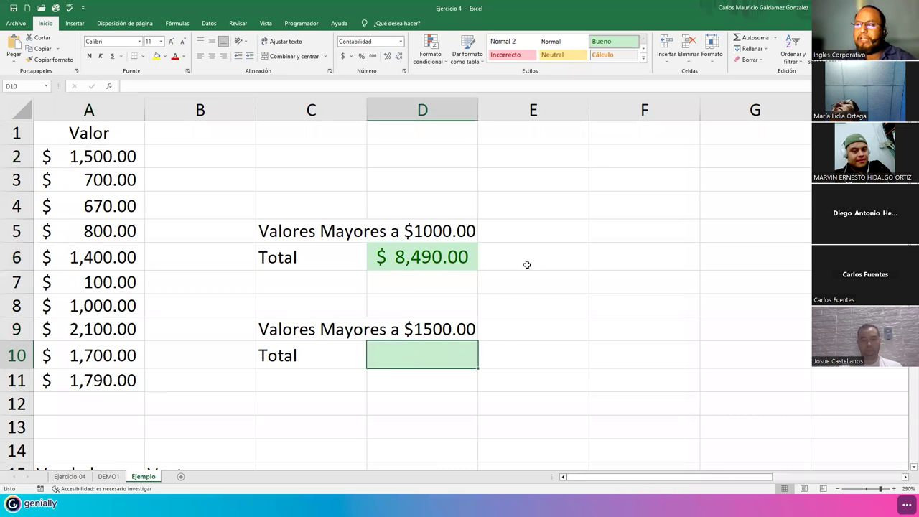
{"action": "double_click", "coordinate": [400, 357]}
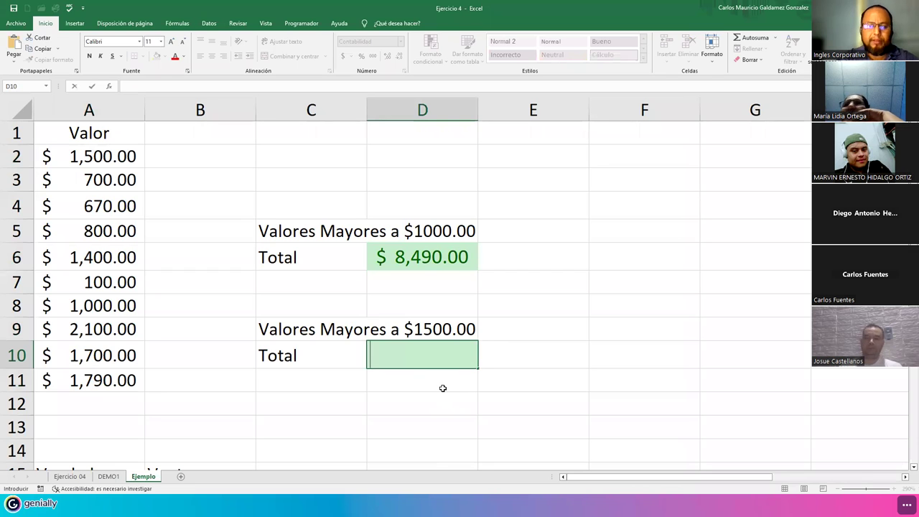
{"action": "type", "text": "=sumar."}
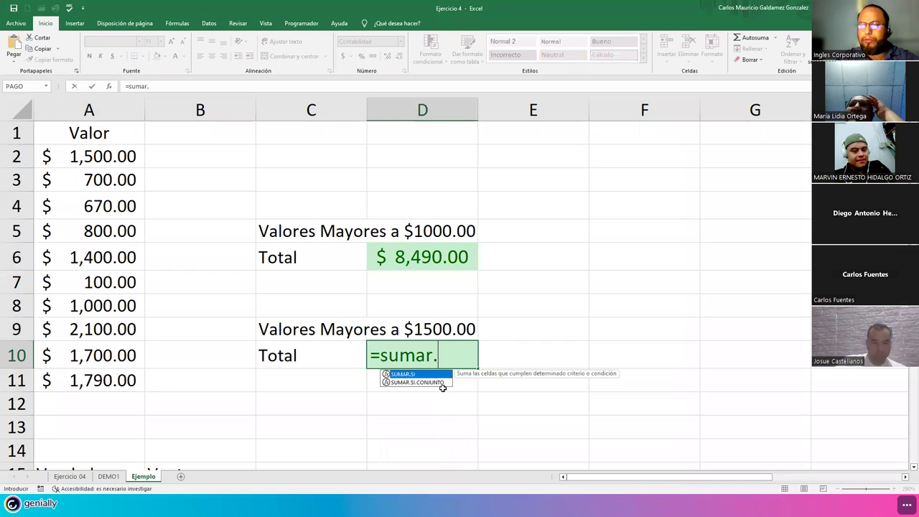
{"action": "key", "text": "Tab"}
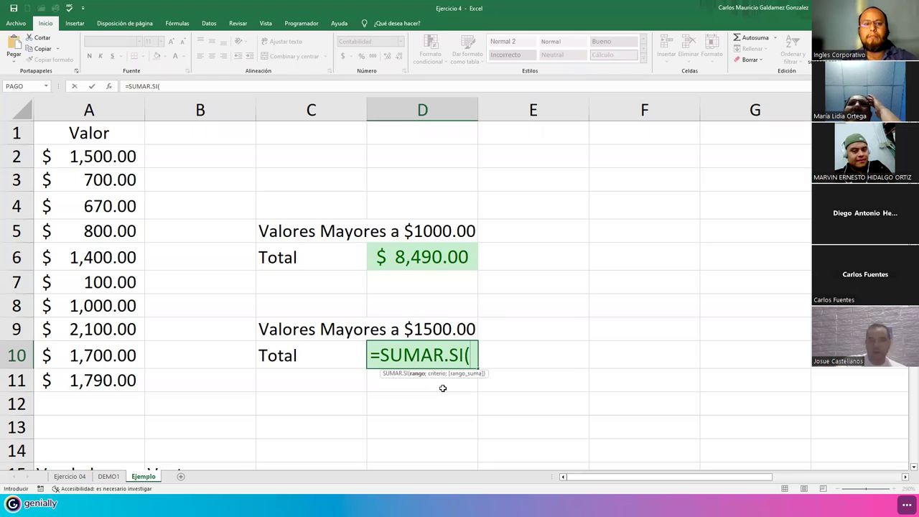
{"action": "left_click_drag", "start_coordinate": [98, 157], "coordinate": [106, 382]}
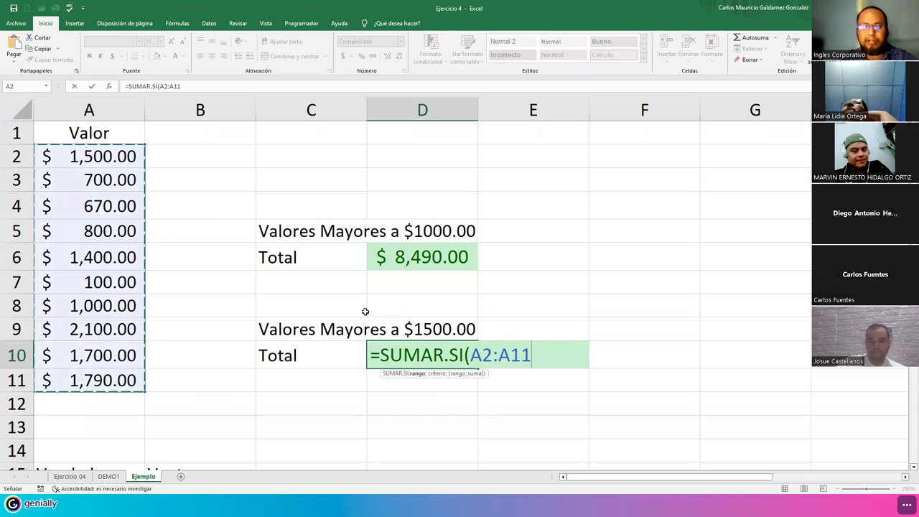
{"action": "type", "text": ";"}
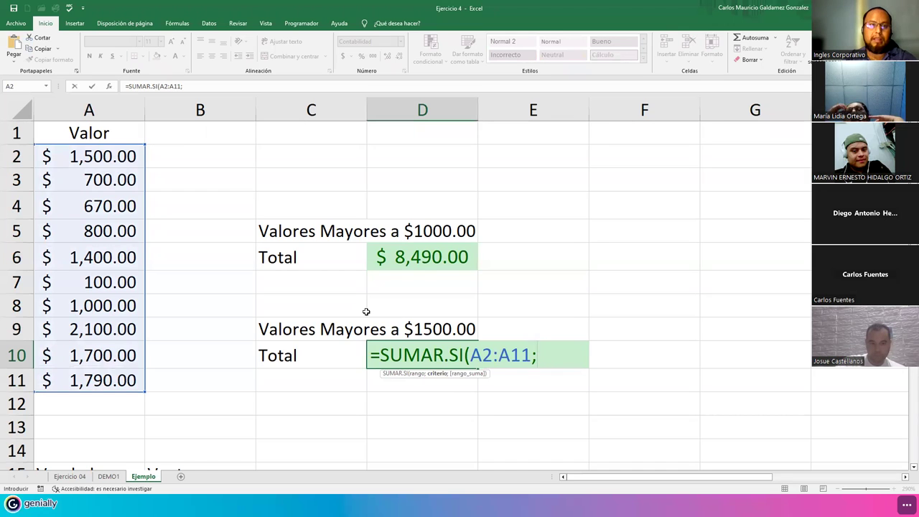
Complete the SUMAR.SI formula in D10 with the criterion ">1500"
{"action": "type", "text": "\">"}
{"action": "left_click", "coordinate": [365, 311]}
{"action": "type", "text": "1500"}
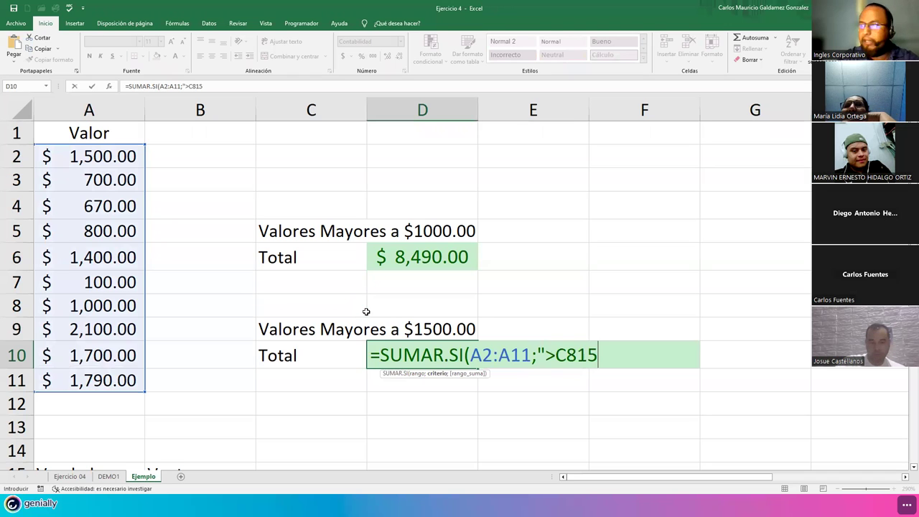
{"action": "key", "text": "BackSpace"}
{"action": "key", "text": "BackSpace"}
{"action": "key", "text": "BackSpace"}
{"action": "key", "text": "BackSpace"}
{"action": "key", "text": "BackSpace"}
{"action": "key", "text": "BackSpace"}
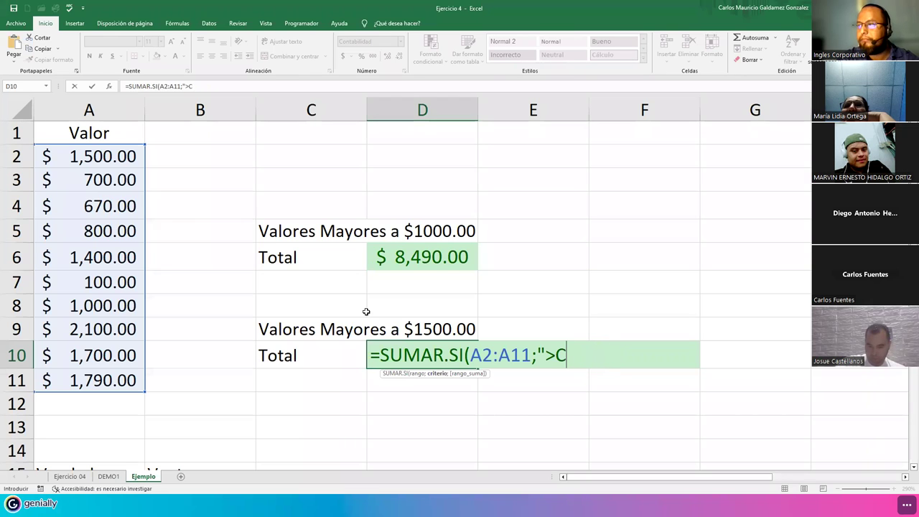
{"action": "type", "text": "1500\""}
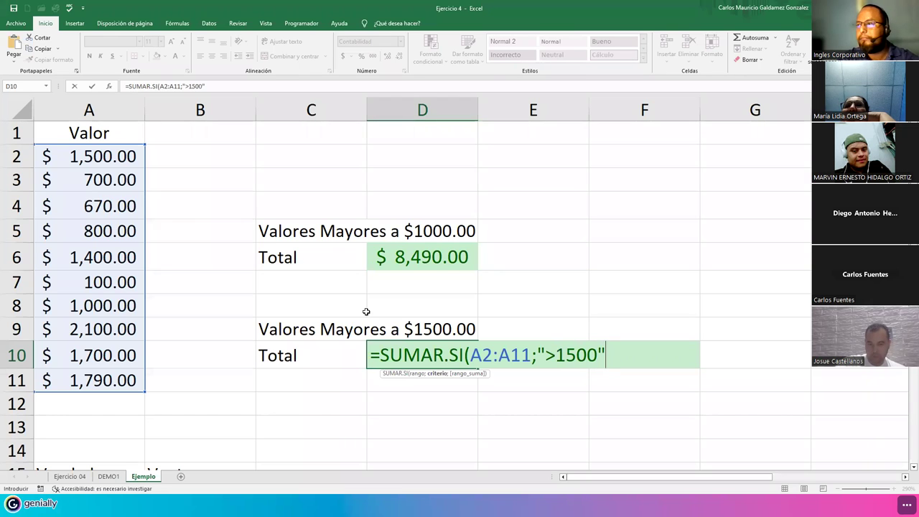
{"action": "type", "text": ")"}
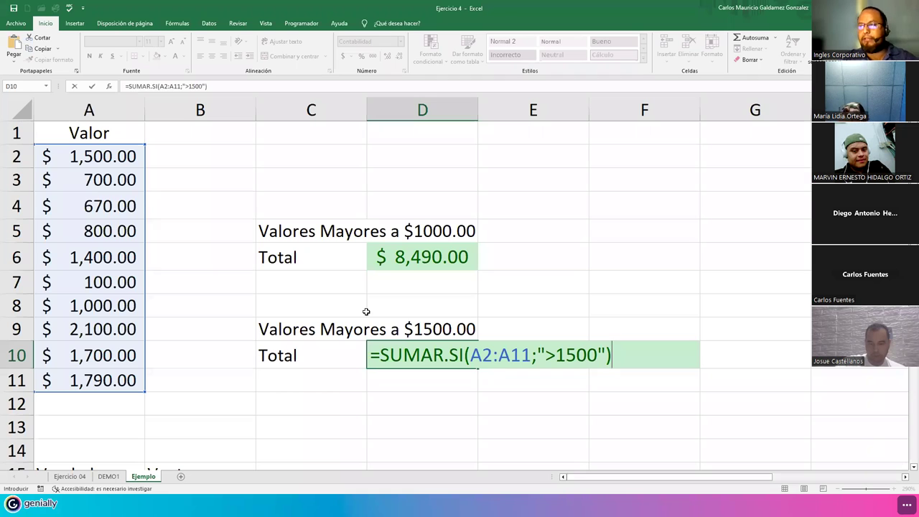
{"action": "key", "text": "Return"}
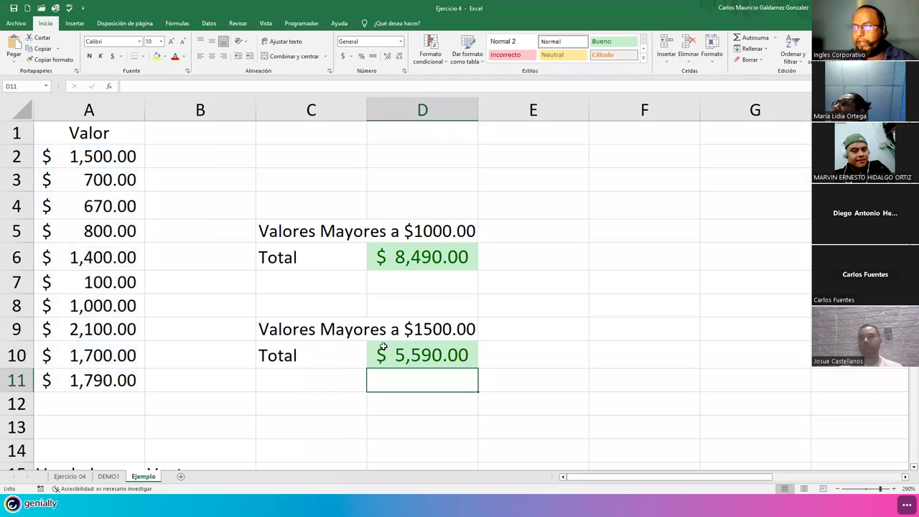
Check the Total in D10 against the Valor amounts, selecting A9:A11 together to compare their sum
{"action": "left_click", "coordinate": [406, 353]}
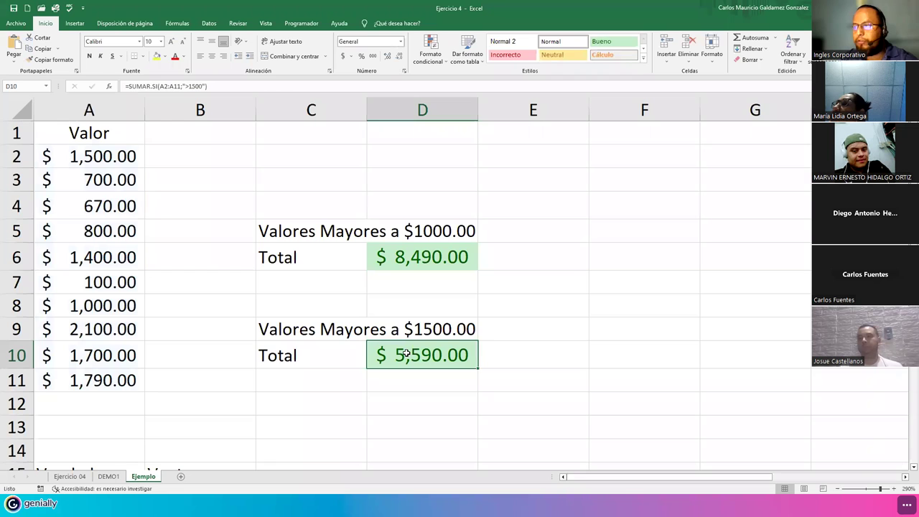
{"action": "left_click", "coordinate": [111, 159]}
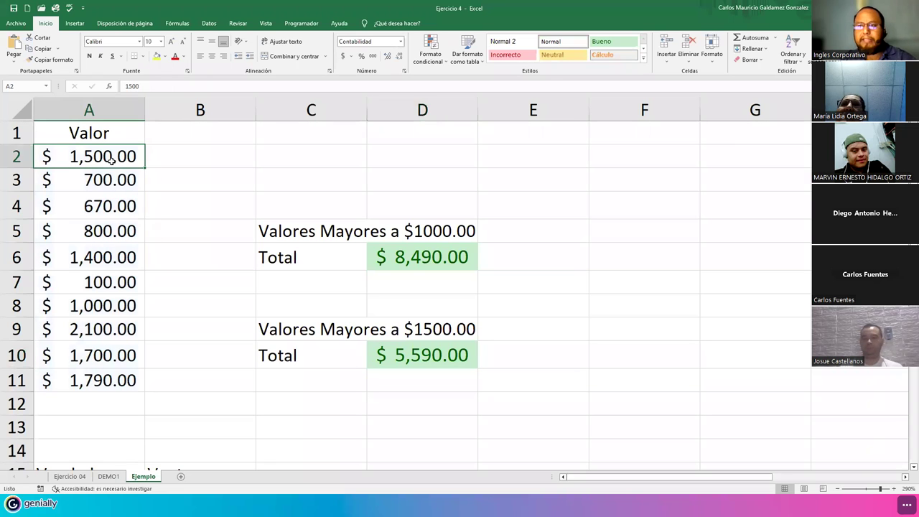
{"action": "left_click", "coordinate": [115, 253]}
{"action": "left_click", "coordinate": [108, 307]}
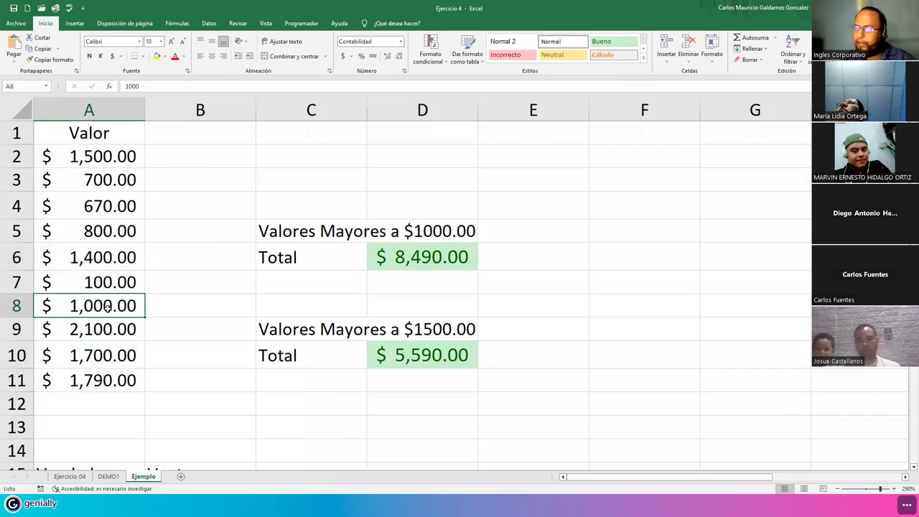
{"action": "left_click_drag", "start_coordinate": [90, 331], "coordinate": [93, 380]}
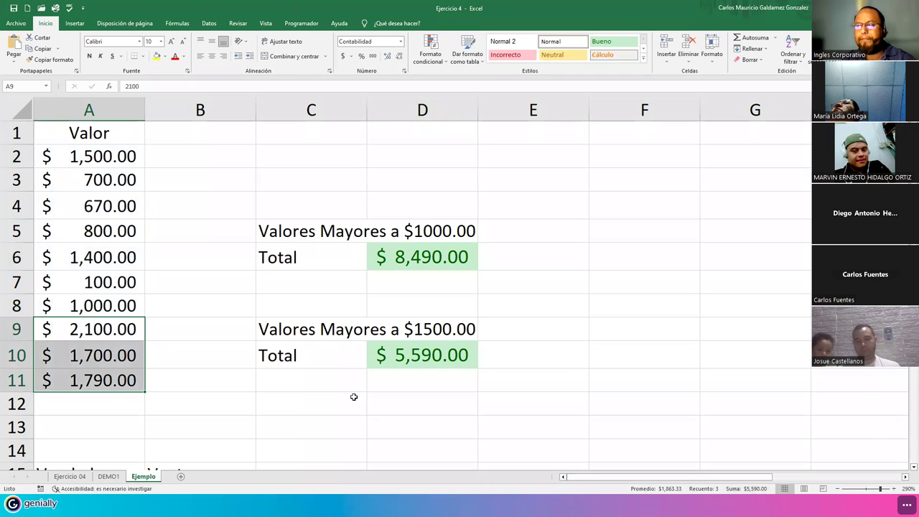
{"action": "left_click", "coordinate": [413, 367]}
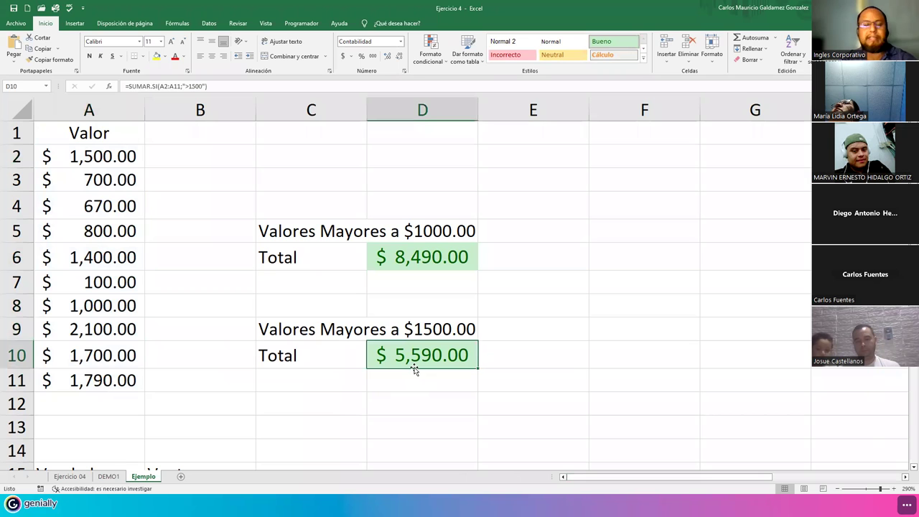
Open the formula in D6 for editing and review its function name, range and criterion
{"action": "left_click", "coordinate": [404, 264]}
{"action": "double_click", "coordinate": [404, 264]}
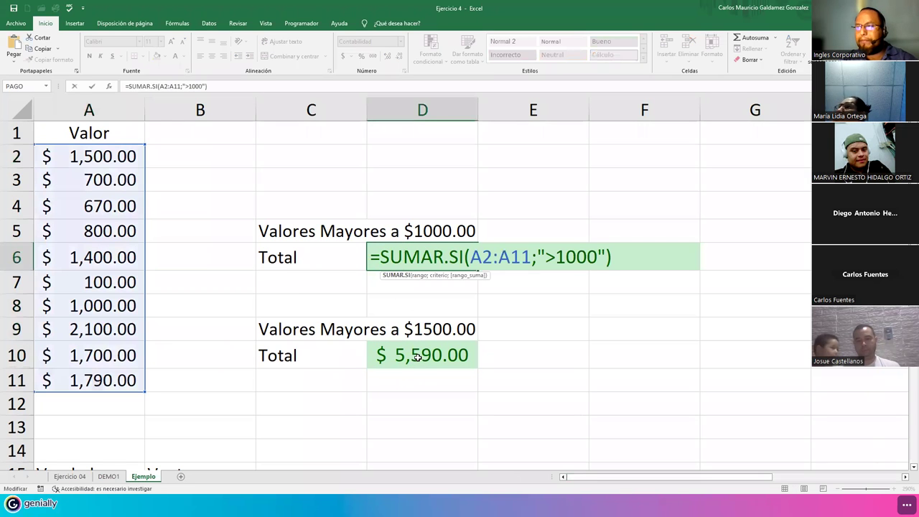
{"action": "left_click", "coordinate": [622, 257]}
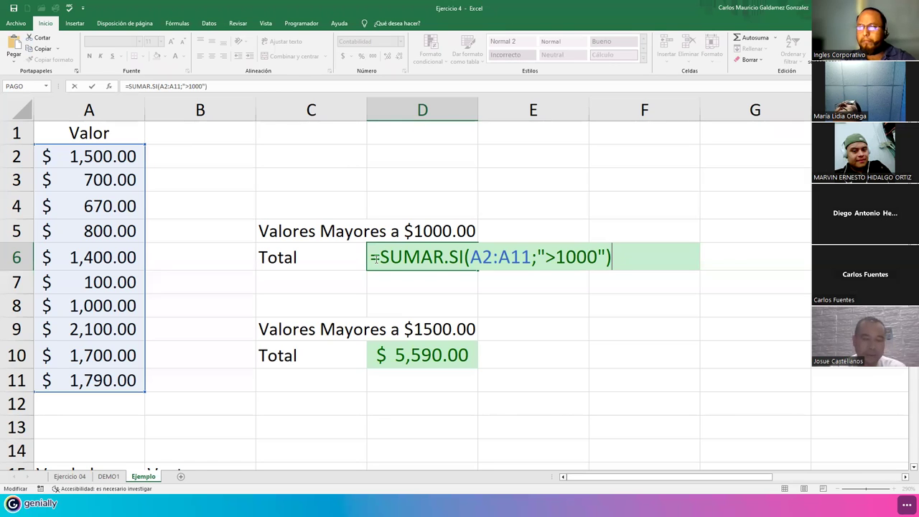
{"action": "left_click", "coordinate": [403, 257]}
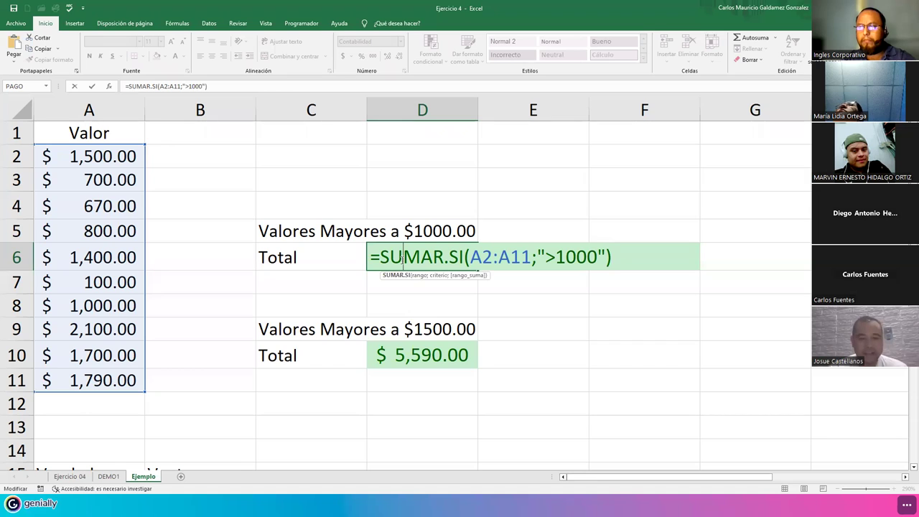
{"action": "left_click", "coordinate": [464, 259]}
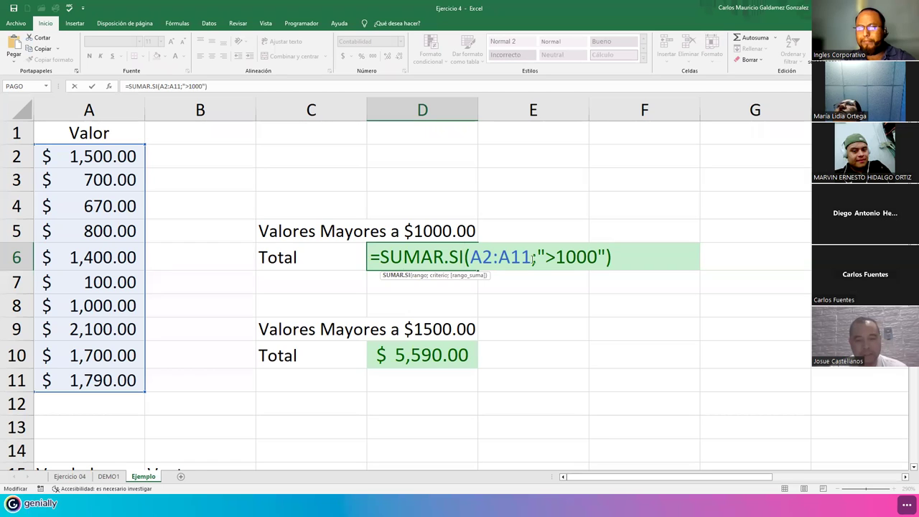
Try to enter the SUMAR.SI formula in D6 with the quotation marks removed from around the criterion >1000
{"action": "left_click", "coordinate": [544, 256]}
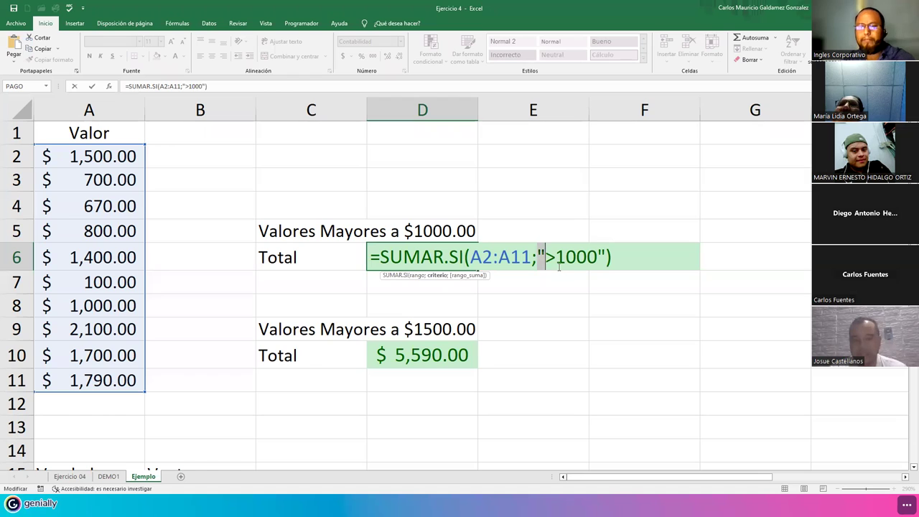
{"action": "key", "text": "BackSpace"}
{"action": "left_click", "coordinate": [595, 256]}
{"action": "key", "text": "BackSpace"}
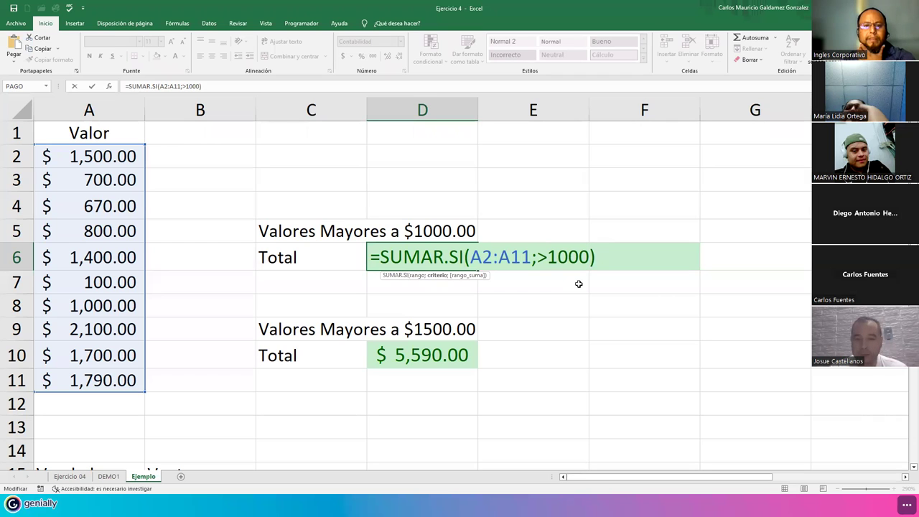
{"action": "key", "text": "Return"}
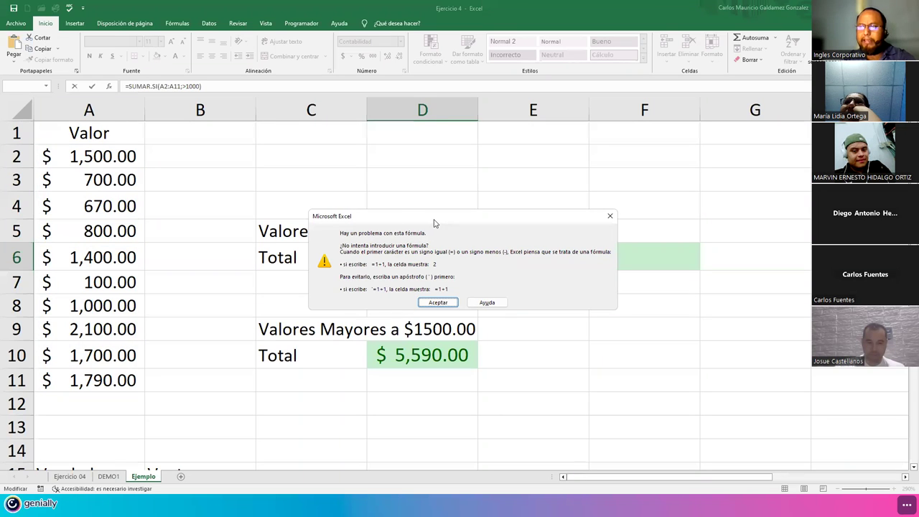
{"action": "left_click_drag", "start_coordinate": [433, 224], "coordinate": [485, 293]}
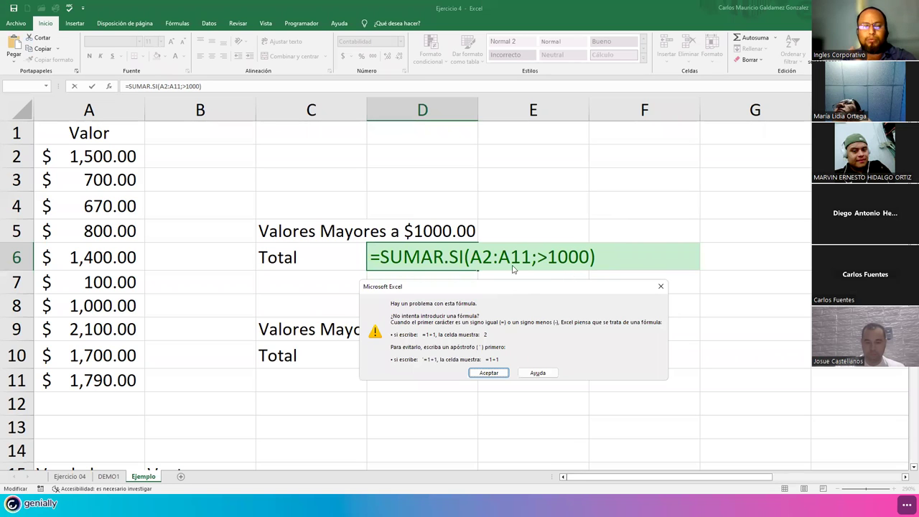
{"action": "left_click", "coordinate": [488, 373]}
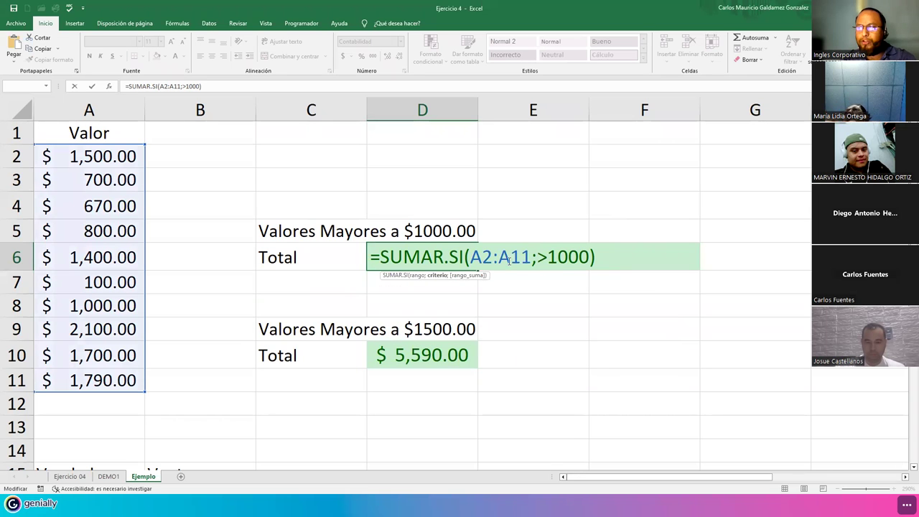
Return to the range argument of the D6 formula and try again to enter it with the unquoted criterion
{"action": "key", "text": "Left"}
{"action": "key", "text": "Left"}
{"action": "key", "text": "Left"}
{"action": "key", "text": "Left"}
{"action": "key", "text": "Left"}
{"action": "key", "text": "Left"}
{"action": "key", "text": "Left"}
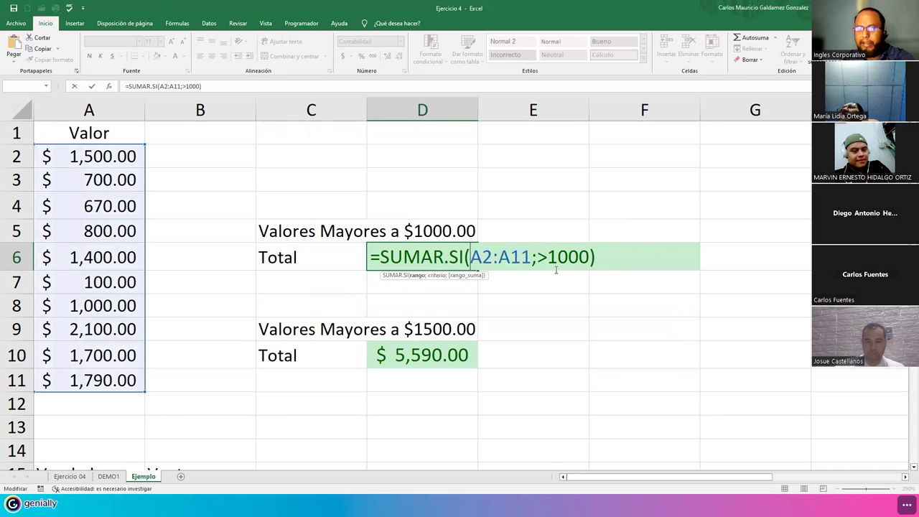
{"action": "key", "text": "Return"}
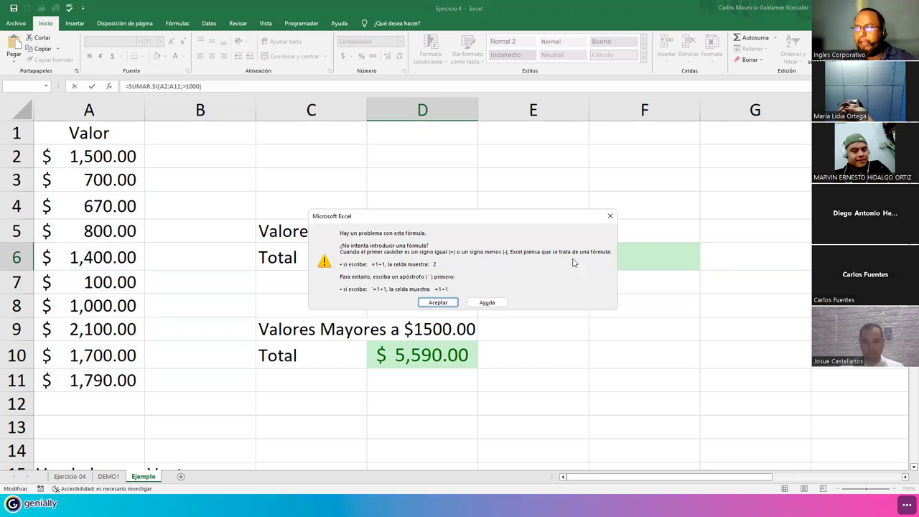
{"action": "left_click", "coordinate": [439, 305]}
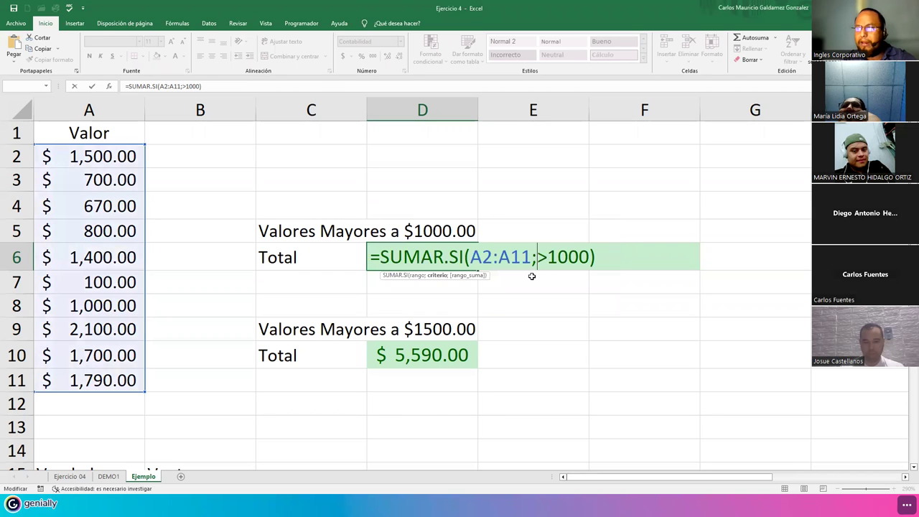
Highlight the unquoted criterion >1000 in the D6 formula and try once more to enter the formula as it stands
{"action": "left_click_drag", "start_coordinate": [538, 259], "coordinate": [590, 257]}
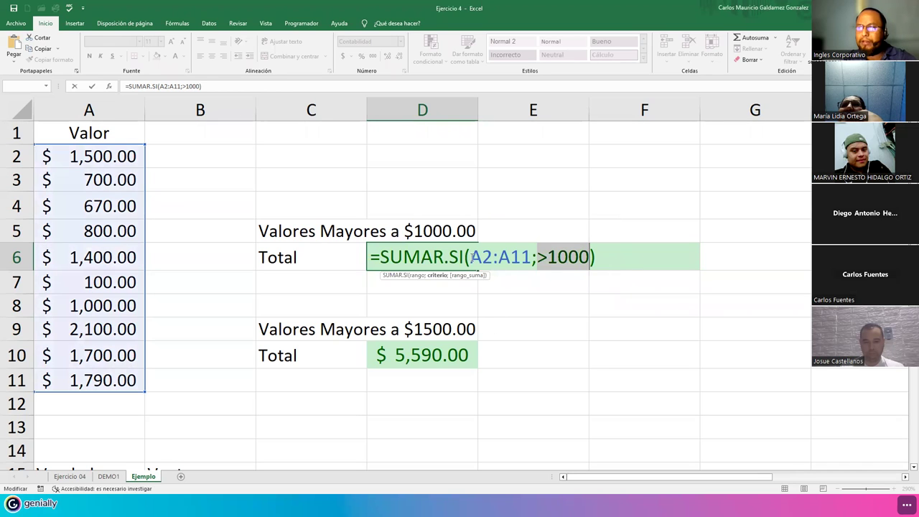
{"action": "left_click", "coordinate": [421, 259]}
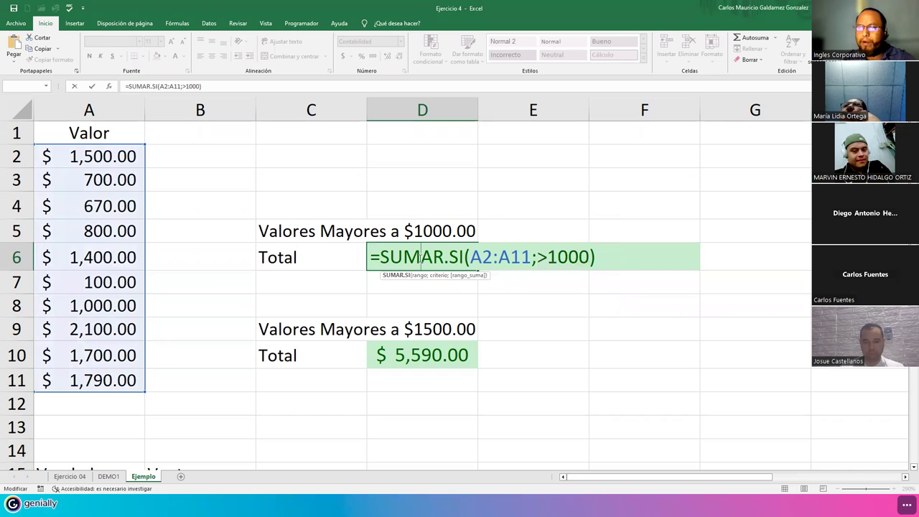
{"action": "key", "text": "Return"}
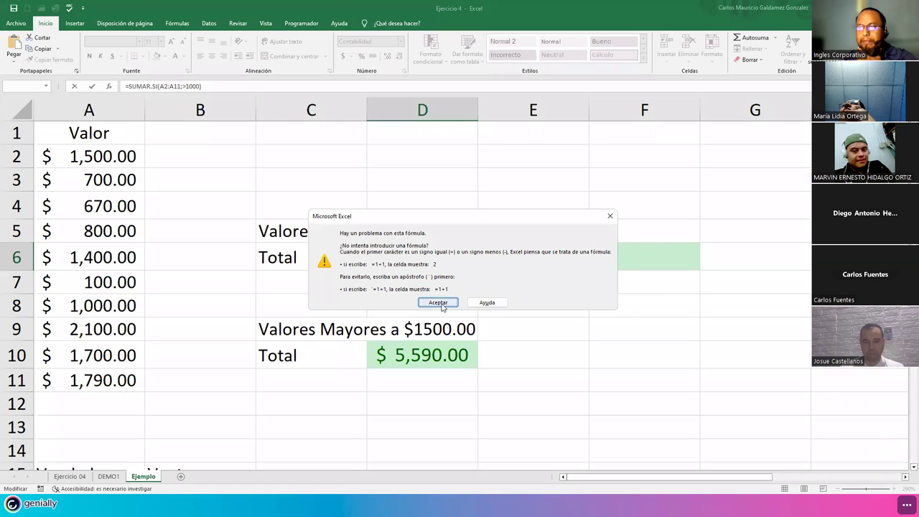
{"action": "left_click", "coordinate": [438, 303]}
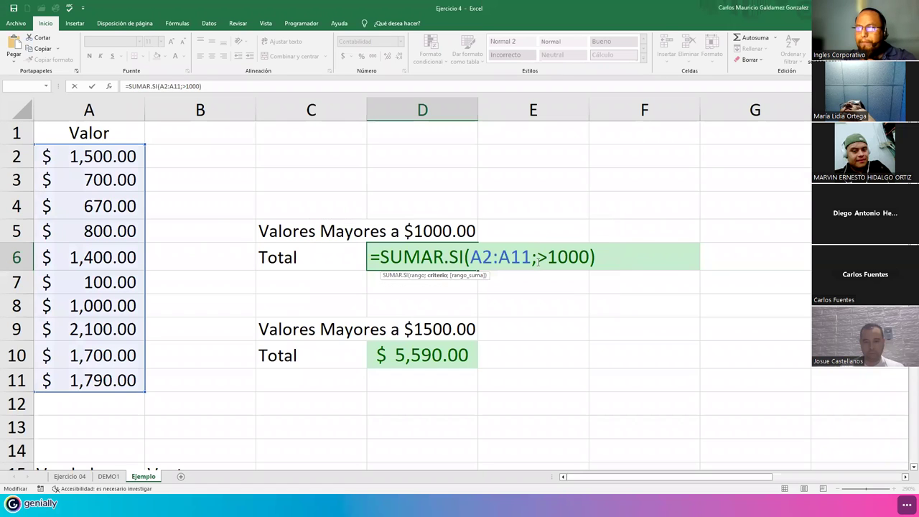
Restore the quotation marks around the criterion in the D6 formula so that it reads ">1000"
{"action": "left_click_drag", "start_coordinate": [537, 257], "coordinate": [591, 258]}
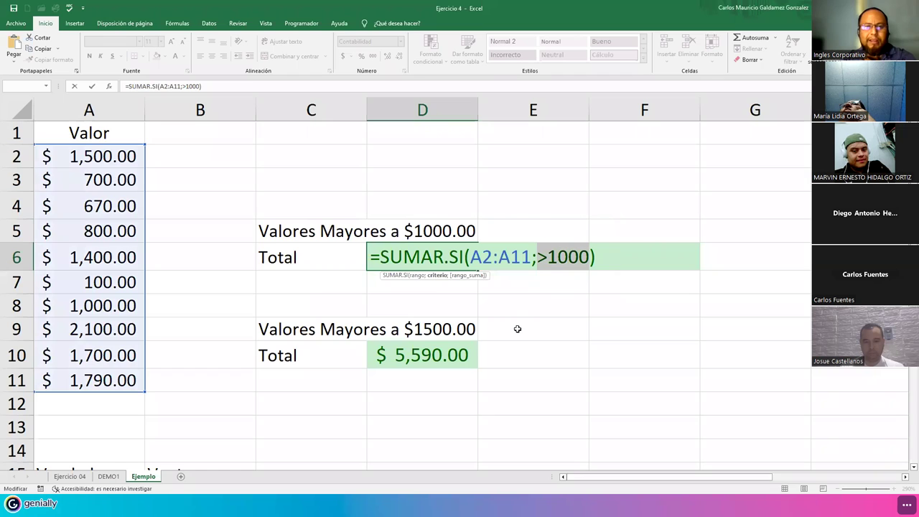
{"action": "left_click", "coordinate": [538, 260]}
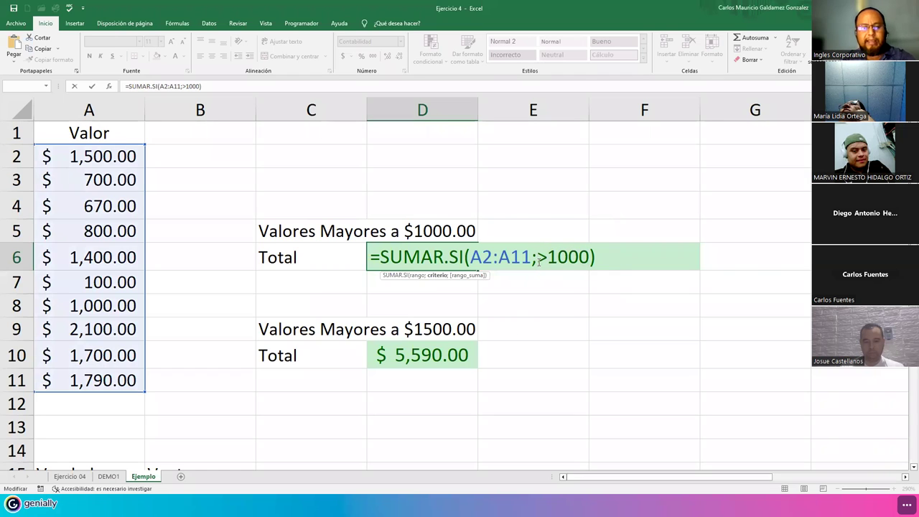
{"action": "left_click", "coordinate": [438, 276]}
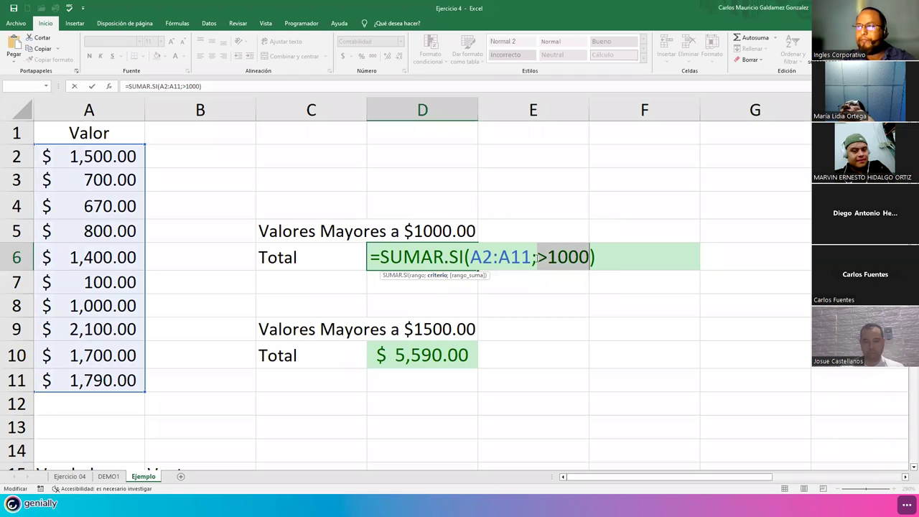
{"action": "left_click", "coordinate": [539, 259]}
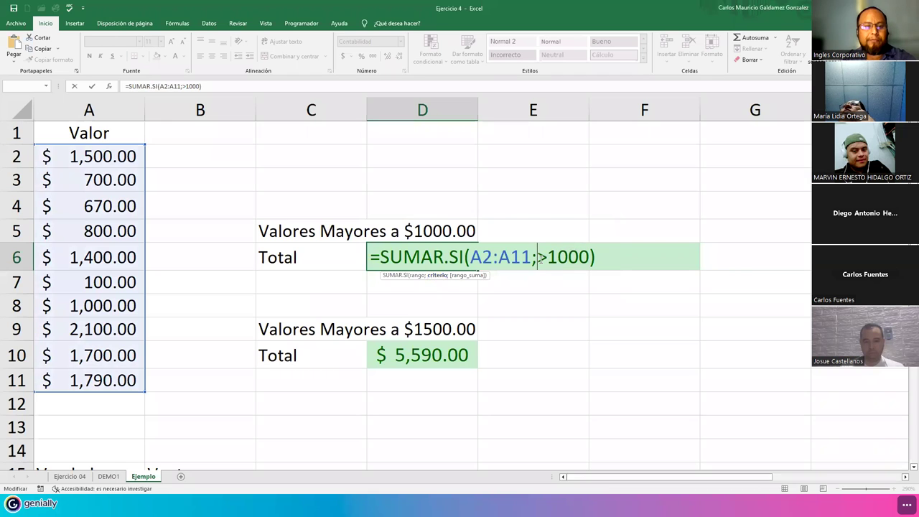
{"action": "type", "text": "\""}
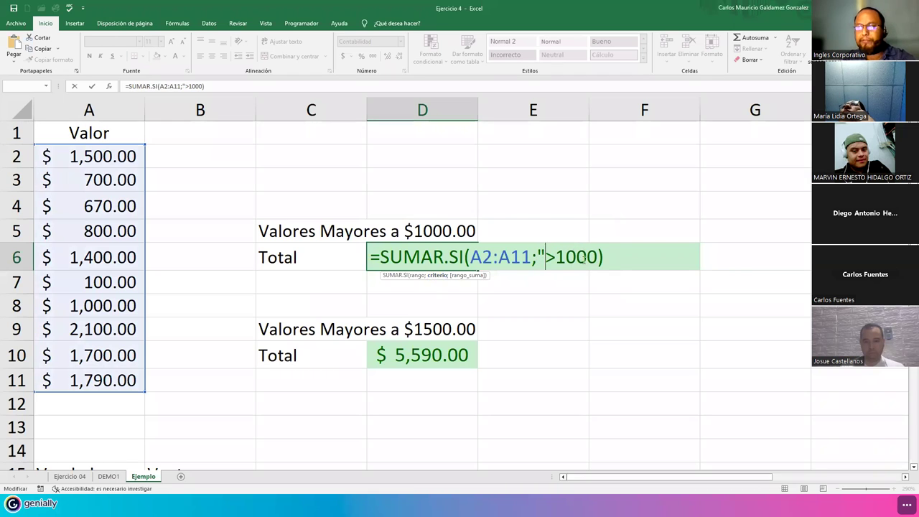
{"action": "left_click", "coordinate": [600, 257]}
{"action": "type", "text": "\""}
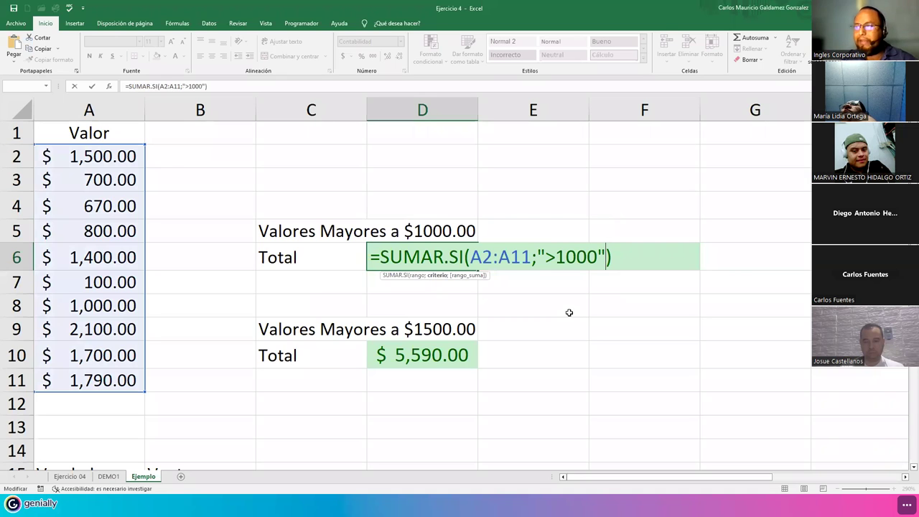
Review the quoted criterion ">1000" in the D6 formula, enter the formula and reselect D6
{"action": "left_click", "coordinate": [544, 257]}
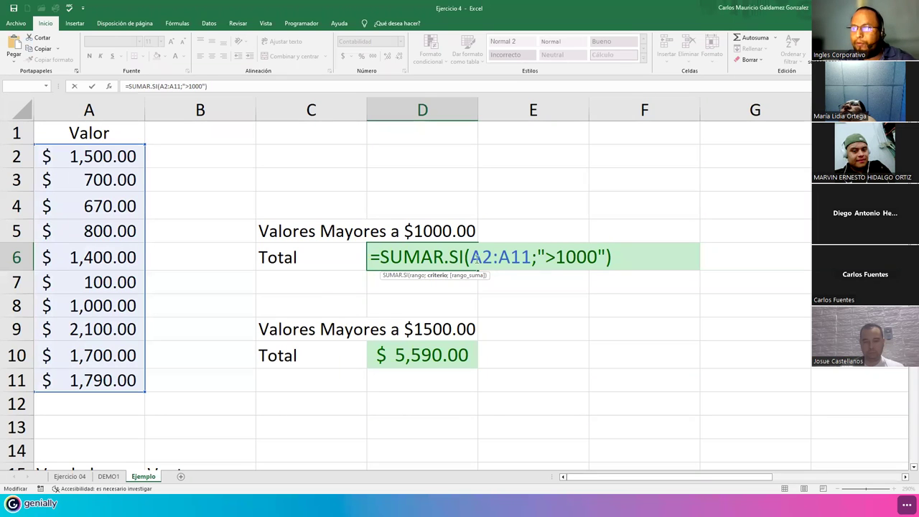
{"action": "left_click_drag", "start_coordinate": [471, 257], "coordinate": [595, 257]}
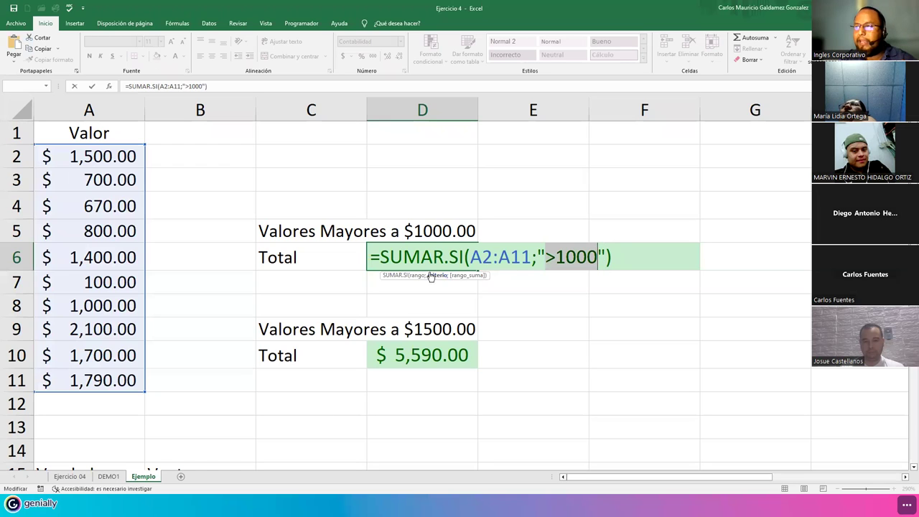
{"action": "key", "text": "Left"}
{"action": "key", "text": "Left"}
{"action": "key", "text": "Left"}
{"action": "key", "text": "Left"}
{"action": "key", "text": "Left"}
{"action": "key", "text": "Left"}
{"action": "key", "text": "Left"}
{"action": "left_click_drag", "start_coordinate": [607, 257], "coordinate": [607, 259]}
{"action": "left_click", "coordinate": [537, 255]}
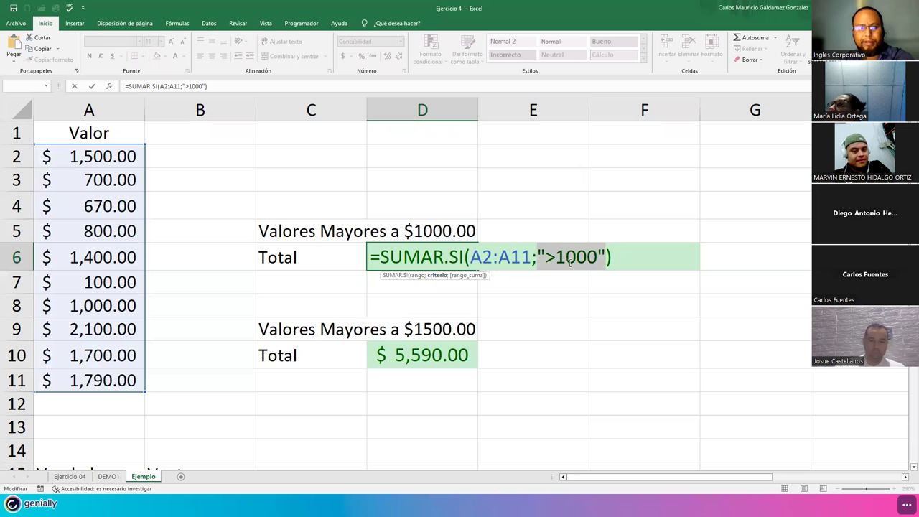
{"action": "key", "text": "Return"}
{"action": "left_click", "coordinate": [455, 257]}
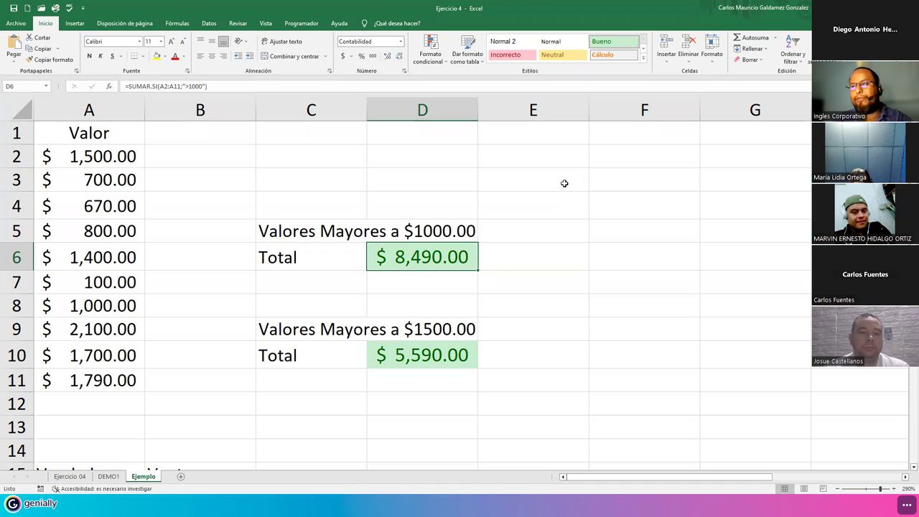
{"action": "left_click", "coordinate": [564, 183]}
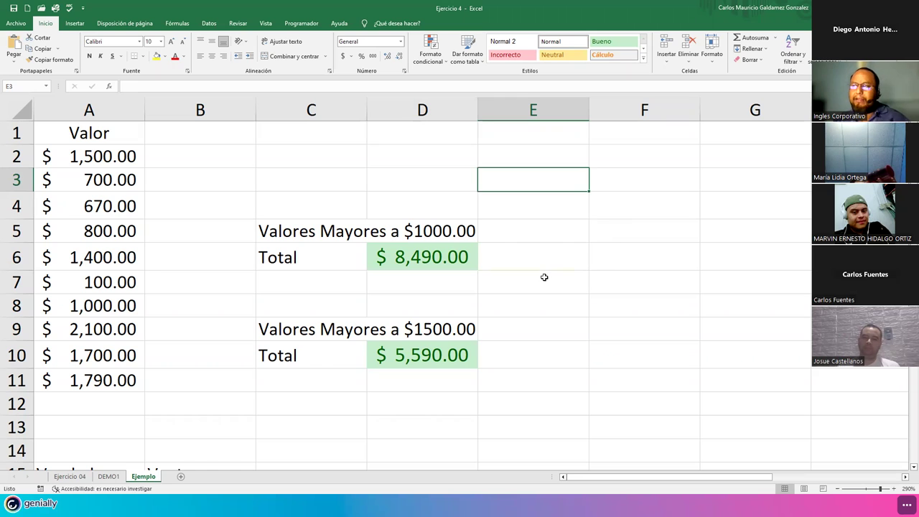
{"action": "left_click", "coordinate": [502, 253]}
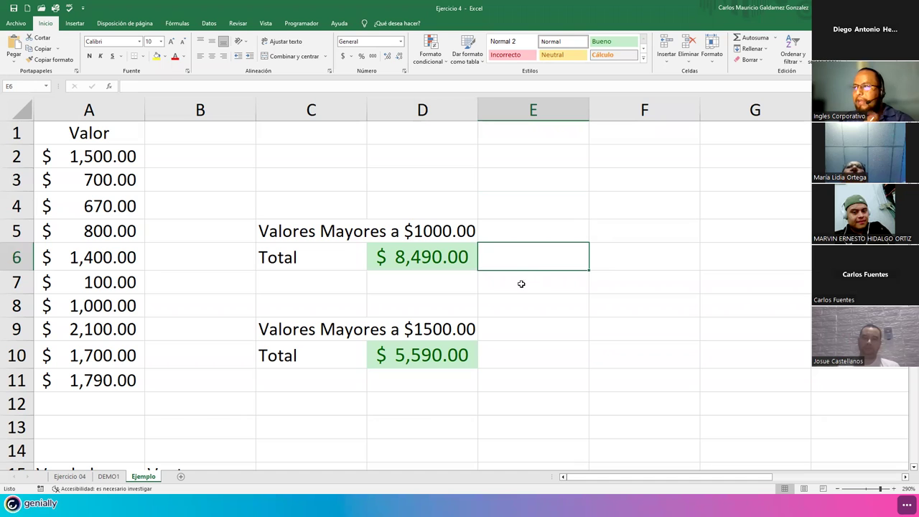
Enter the headings Venta in F2 and Fecha in G2 for a small example table
{"action": "left_click", "coordinate": [613, 158]}
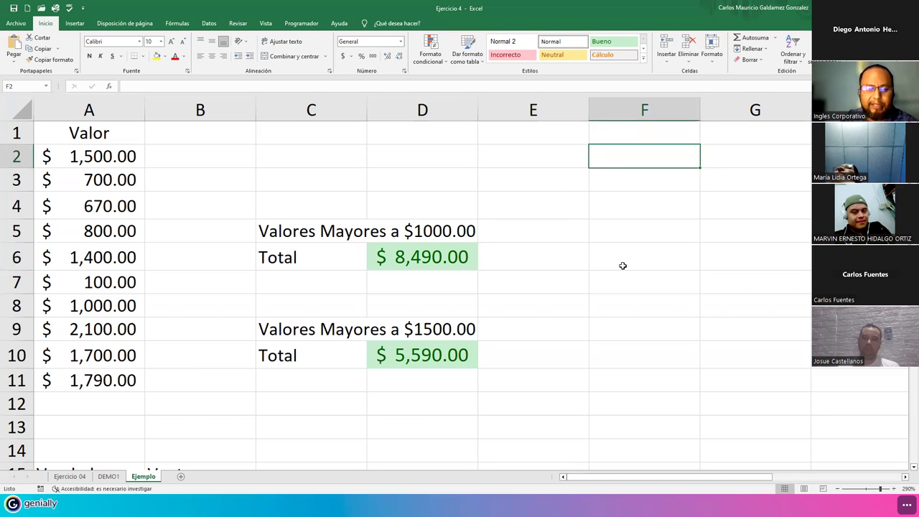
{"action": "type", "text": "Venta"}
{"action": "key", "text": "Tab"}
{"action": "type", "text": "Fecha"}
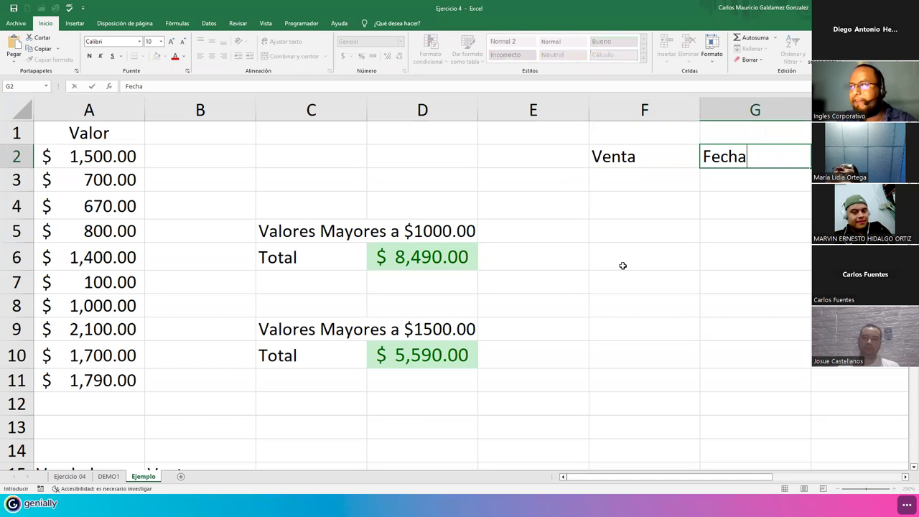
{"action": "key", "text": "Return"}
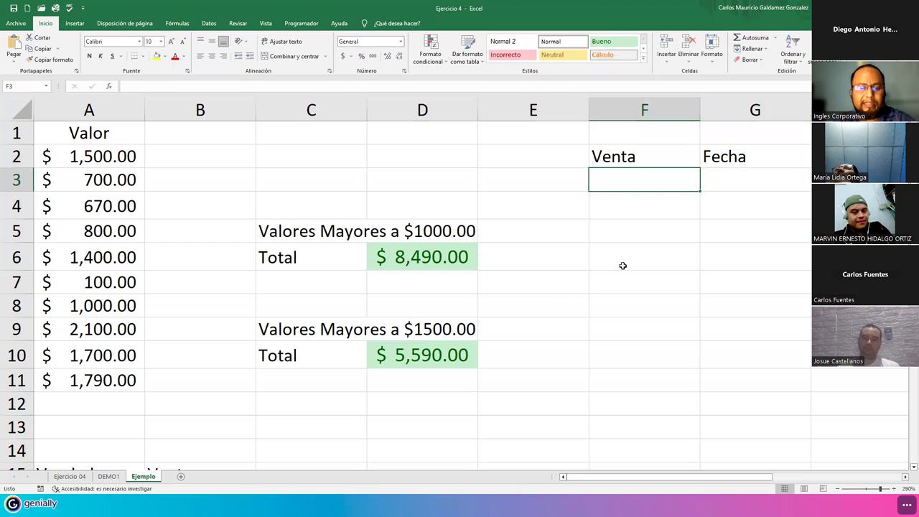
Fill F3:F5 under the Venta heading with the values 1500, 800 and 250
{"action": "type", "text": "1500"}
{"action": "key", "text": "Return"}
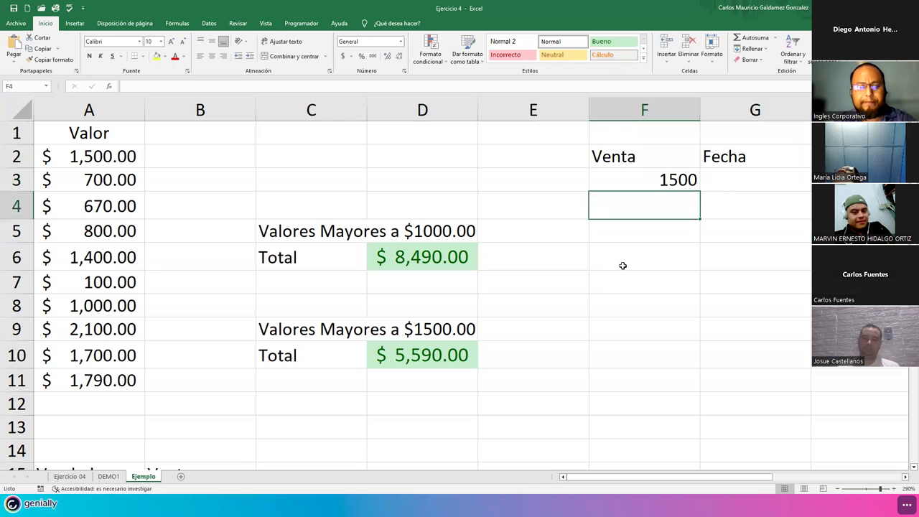
{"action": "type", "text": "800"}
{"action": "key", "text": "Return"}
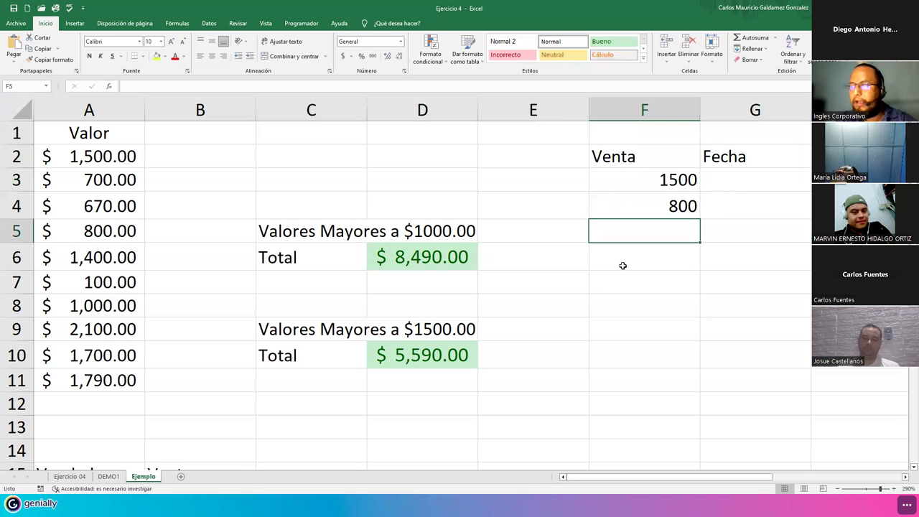
{"action": "type", "text": "200"}
{"action": "key", "text": "BackSpace"}
{"action": "key", "text": "BackSpace"}
{"action": "type", "text": "50"}
{"action": "key", "text": "Return"}
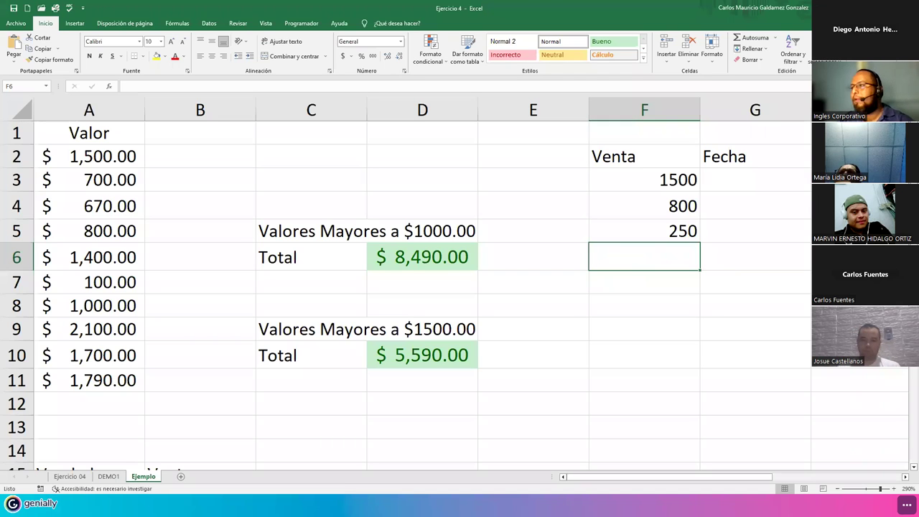
Clear the Venta and Fecha example table from F2:G5
{"action": "left_click_drag", "start_coordinate": [644, 156], "coordinate": [712, 262]}
{"action": "key", "text": "BackSpace"}
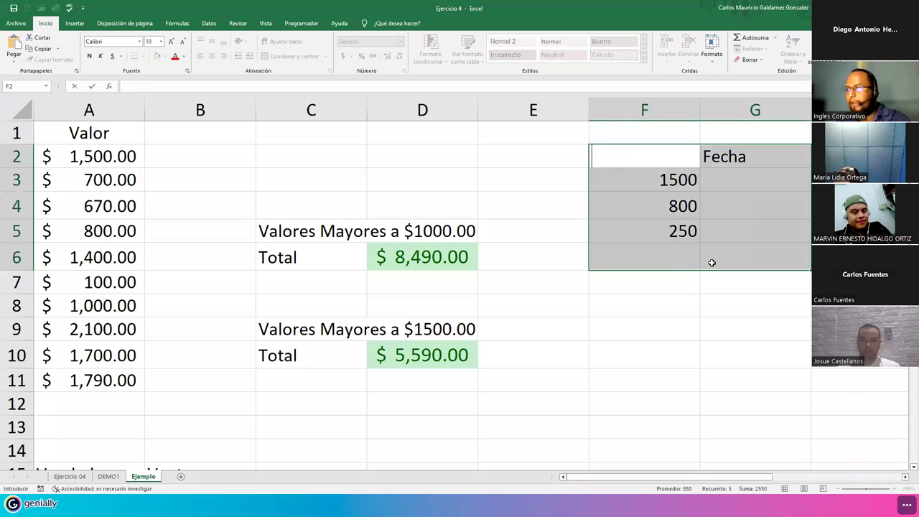
{"action": "left_click", "coordinate": [691, 232]}
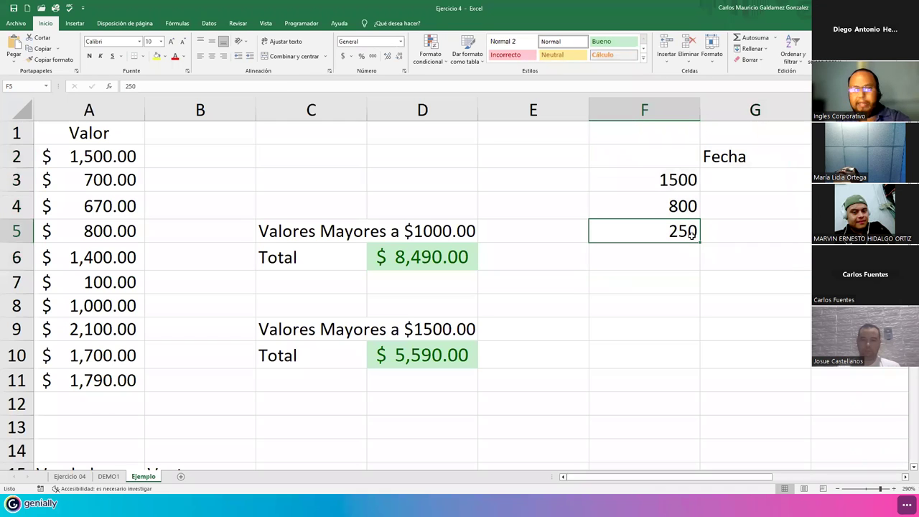
{"action": "key", "text": "Up"}
{"action": "left_click", "coordinate": [722, 234], "text": "shift"}
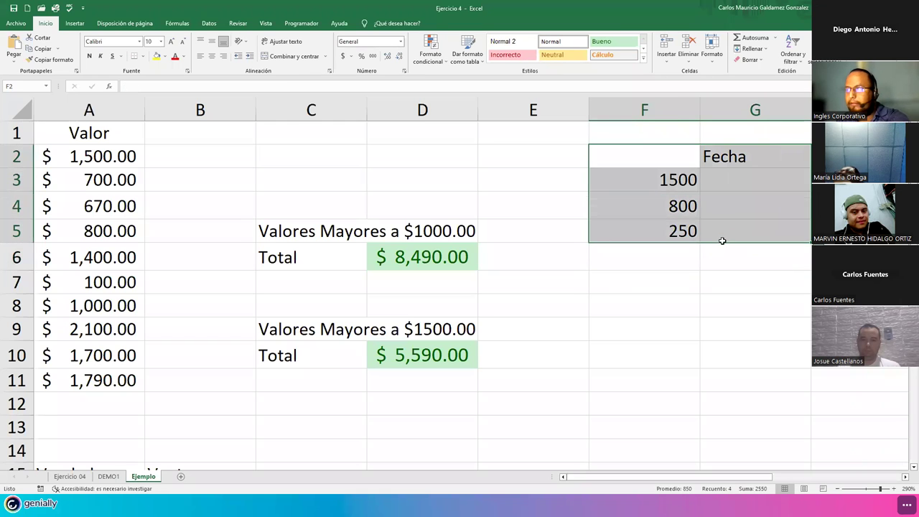
{"action": "key", "text": "Delete"}
{"action": "left_click", "coordinate": [740, 259]}
Examine the Articulo and Color table in columns I and J and the Articulos color verde block with its Cantidad cell
{"action": "left_click_drag", "start_coordinate": [905, 477], "coordinate": [905, 477]}
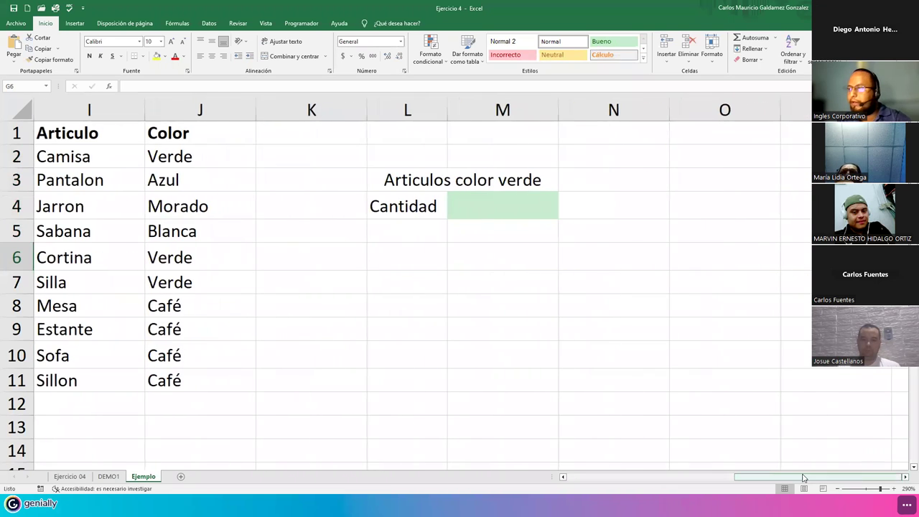
{"action": "left_click", "coordinate": [70, 137]}
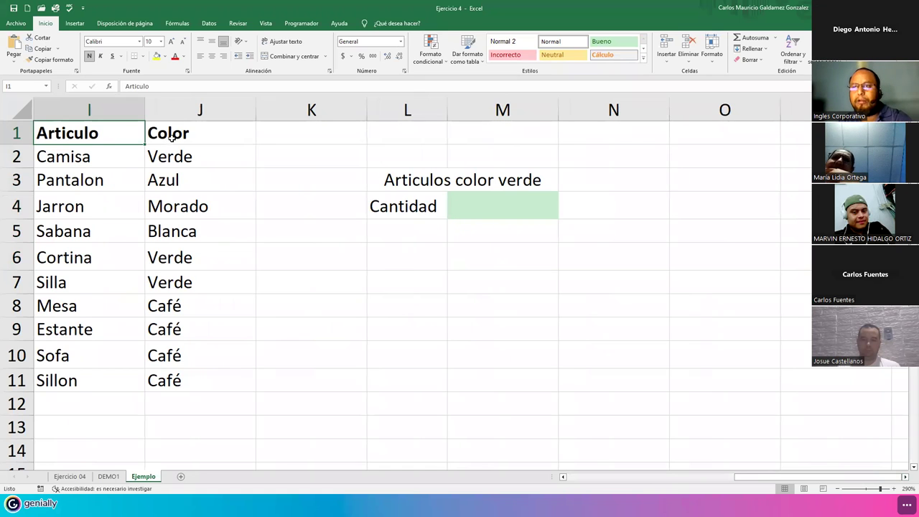
{"action": "left_click", "coordinate": [171, 136]}
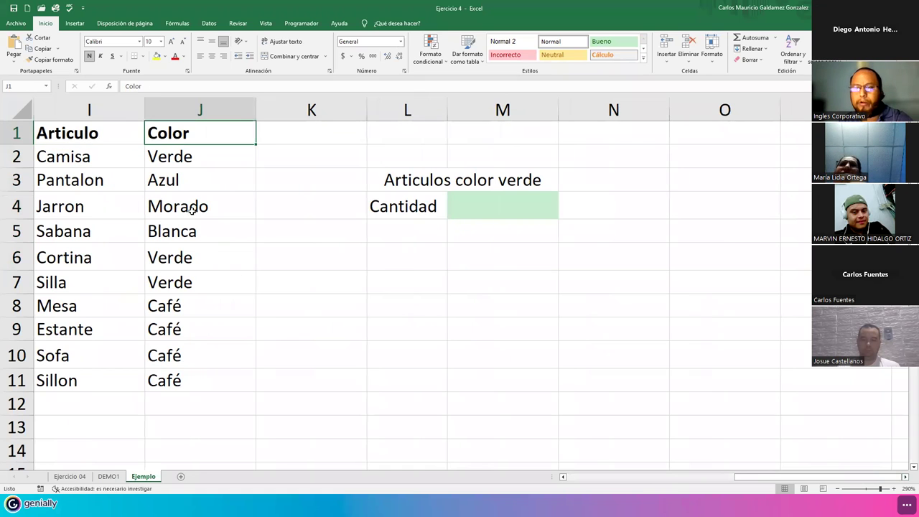
{"action": "left_click", "coordinate": [381, 181]}
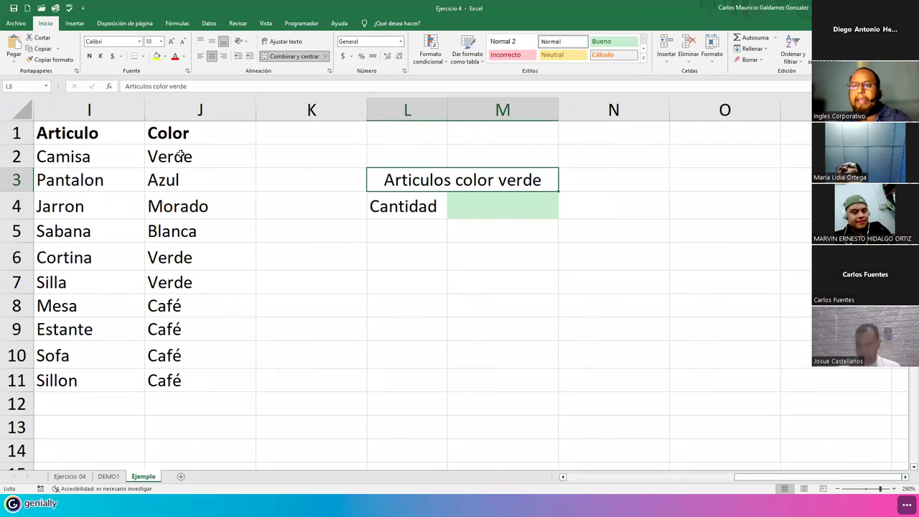
{"action": "left_click_drag", "start_coordinate": [182, 153], "coordinate": [213, 386]}
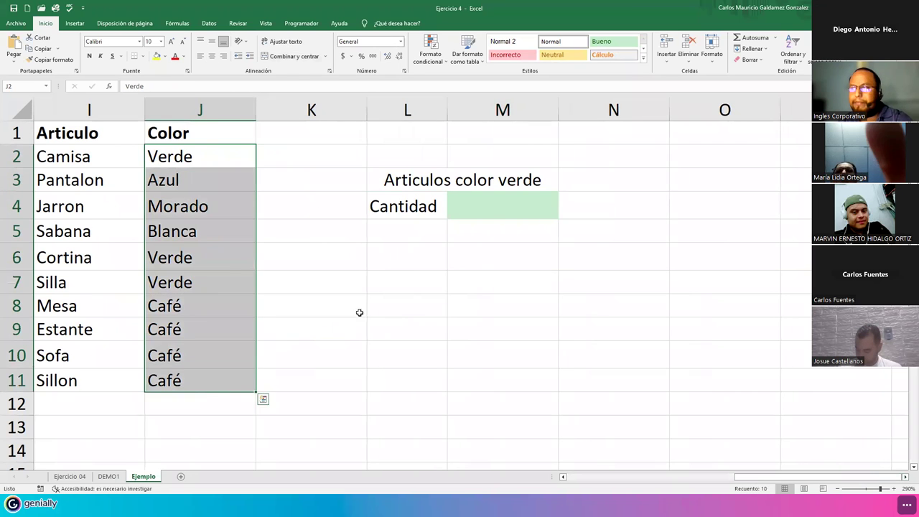
{"action": "left_click", "coordinate": [473, 210]}
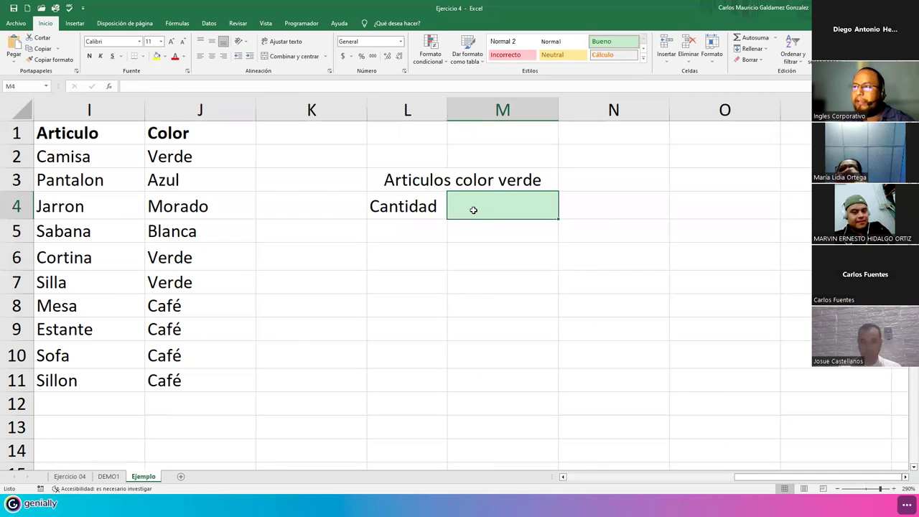
{"action": "left_click", "coordinate": [403, 180]}
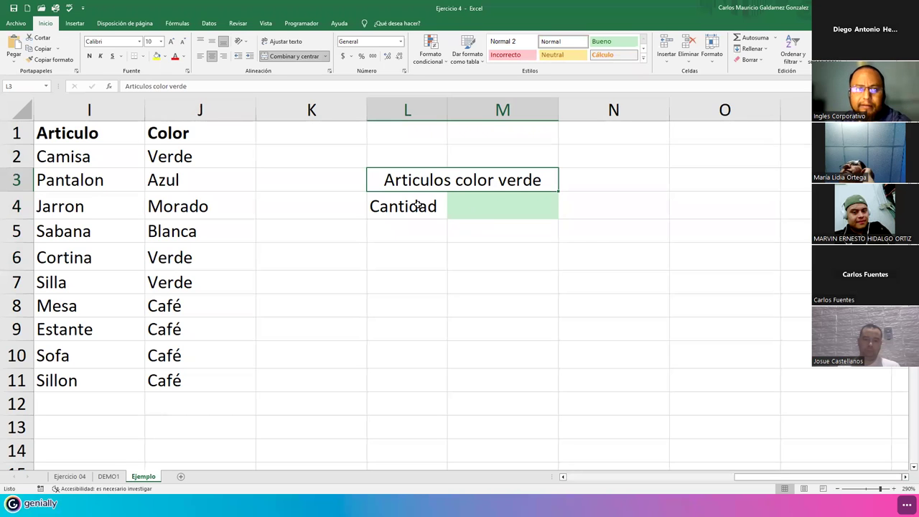
Start a CONTAR.SI formula in M4, next to the Cantidad label
{"action": "left_click", "coordinate": [474, 212]}
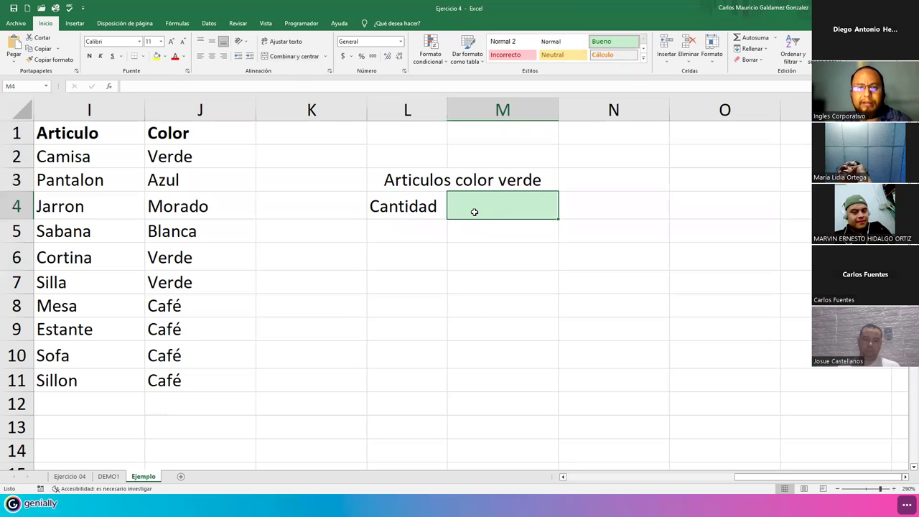
{"action": "type", "text": "="}
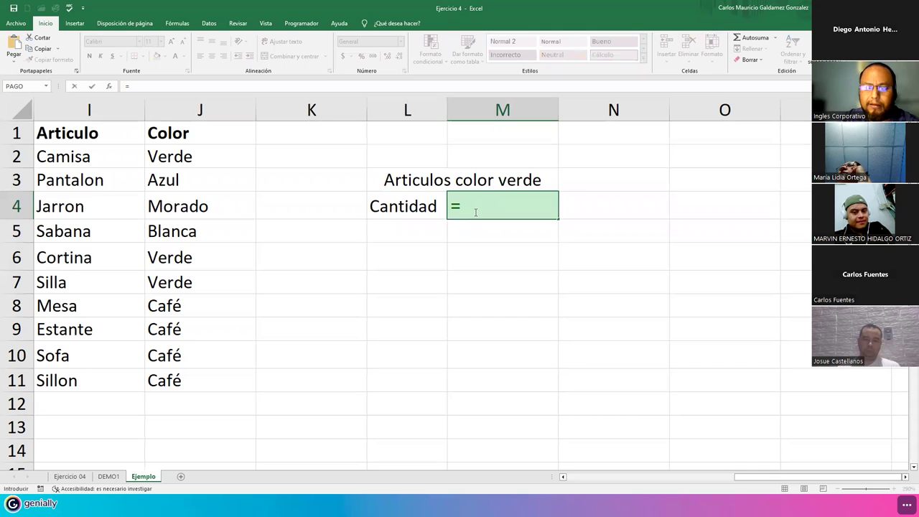
{"action": "type", "text": "contar.b"}
{"action": "key", "text": "Tab"}
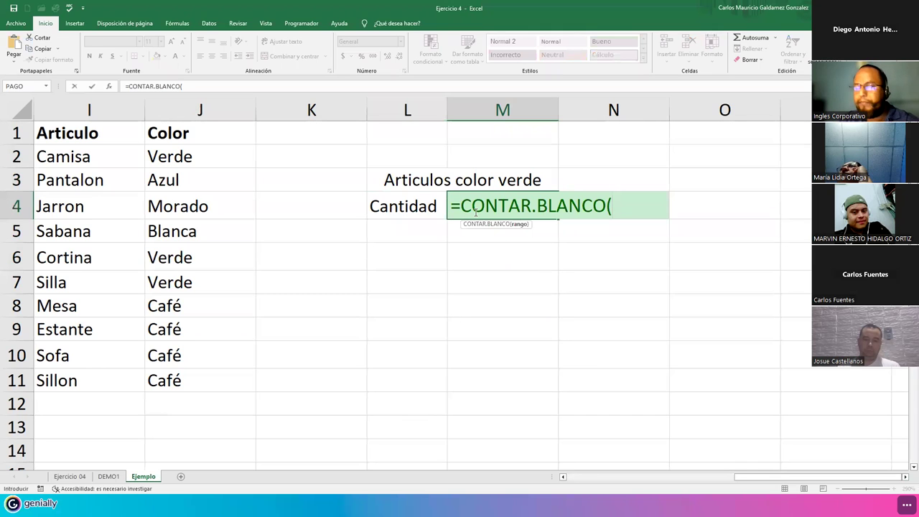
{"action": "key", "text": "BackSpace"}
{"action": "key", "text": "BackSpace"}
{"action": "key", "text": "BackSpace"}
{"action": "key", "text": "BackSpace"}
{"action": "key", "text": "BackSpace"}
{"action": "key", "text": "BackSpace"}
{"action": "key", "text": "BackSpace"}
{"action": "type", "text": "s"}
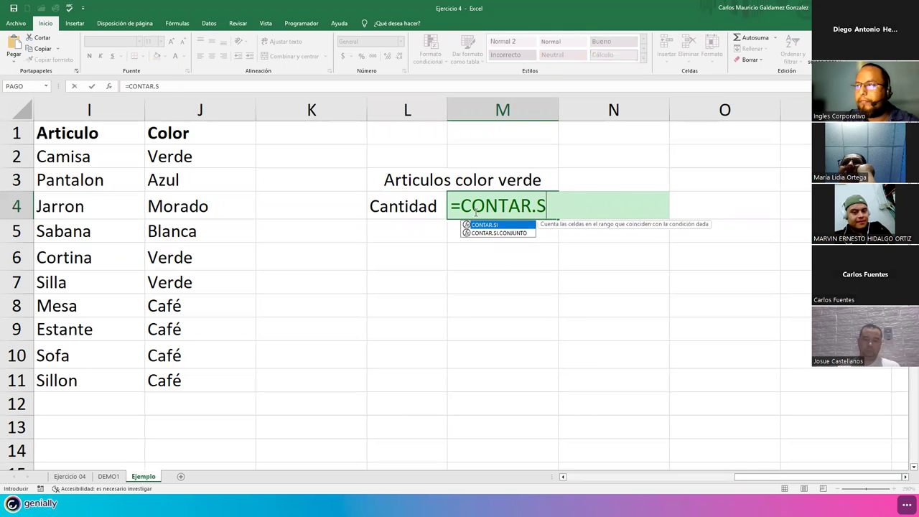
{"action": "key", "text": "Tab"}
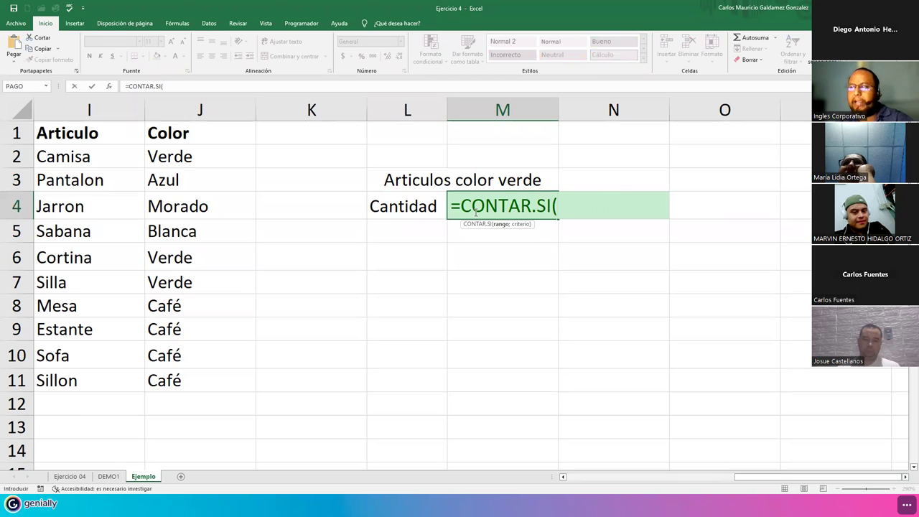
Complete the M4 formula with the range J2:J11 and the criterion "verde", and enter it
{"action": "left_click_drag", "start_coordinate": [174, 154], "coordinate": [190, 386]}
{"action": "type", "text": ";"}
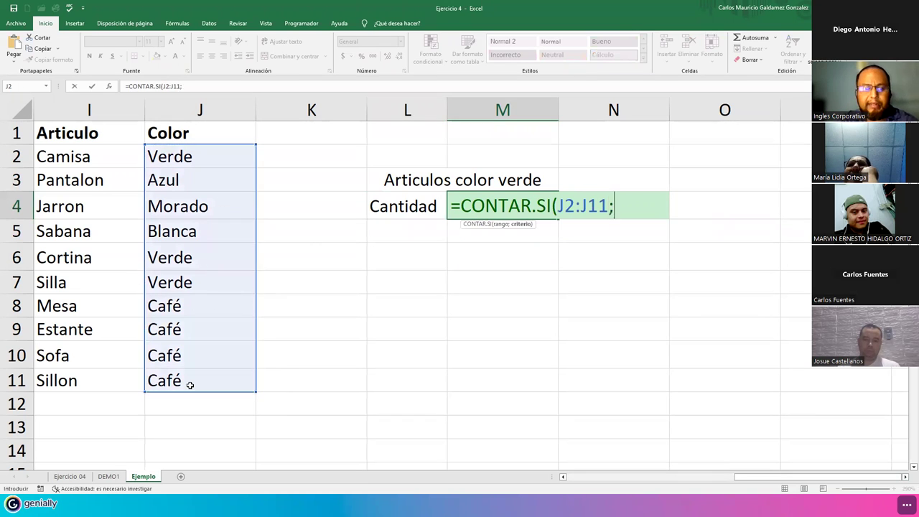
{"action": "type", "text": "\"verder"}
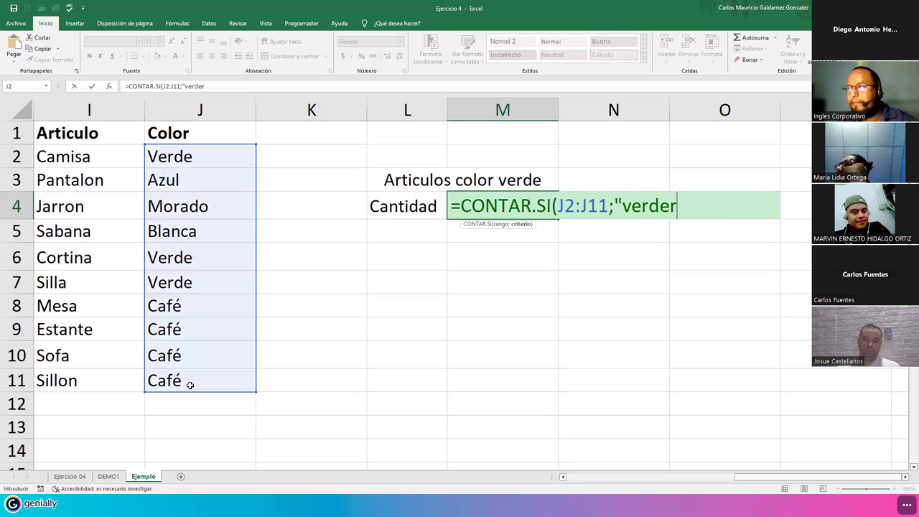
{"action": "key", "text": "BackSpace"}
{"action": "type", "text": "\")"}
{"action": "key", "text": "Return"}
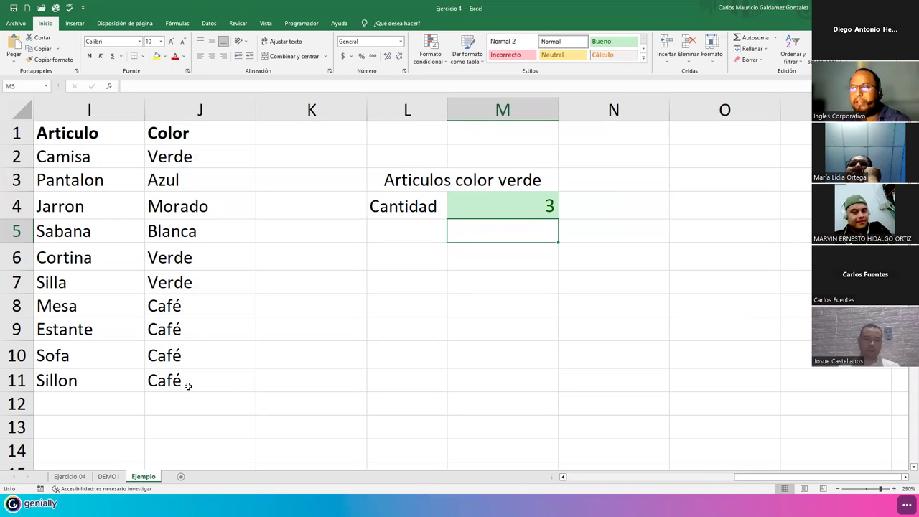
Review the colors in J2:J11 and the range and criterion of the CONTAR.SI formula in M4
{"action": "left_click_drag", "start_coordinate": [162, 157], "coordinate": [185, 373]}
{"action": "left_click", "coordinate": [517, 198]}
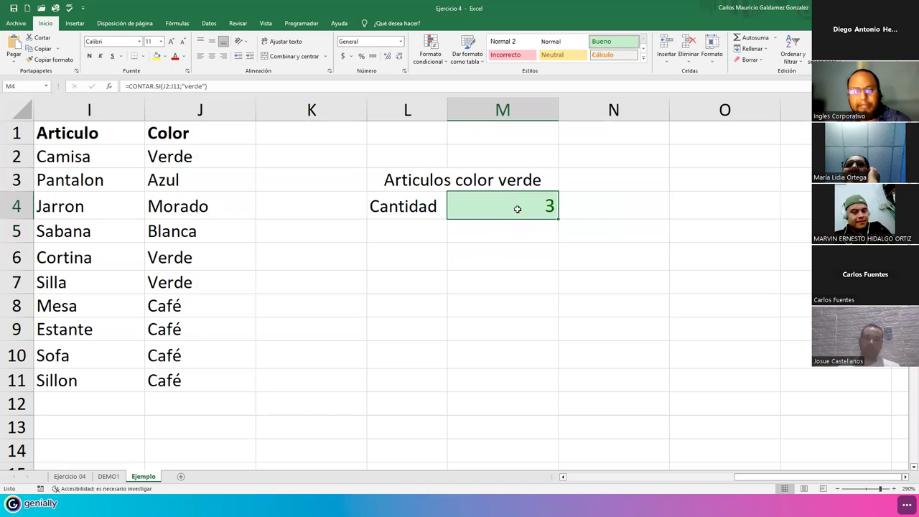
{"action": "double_click", "coordinate": [519, 209]}
{"action": "left_click", "coordinate": [173, 86]}
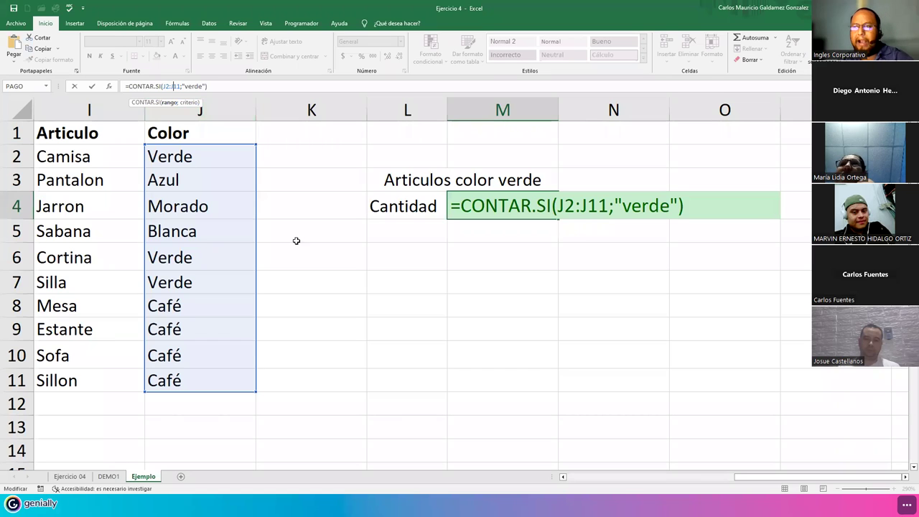
{"action": "left_click", "coordinate": [376, 299]}
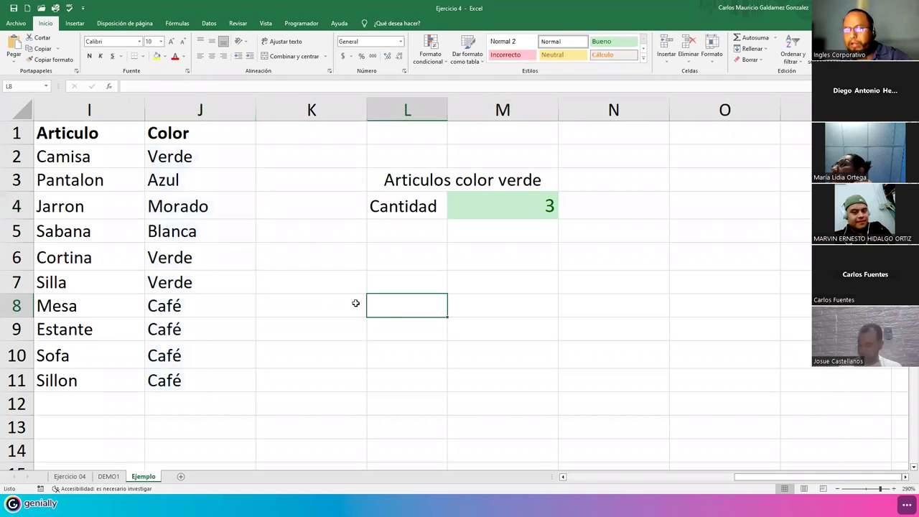
Go to the Vendedor and Ventas table at A15 and choose the last seller from the list in D19
{"action": "key", "text": "Left"}
{"action": "key", "text": "Left"}
{"action": "key", "text": "Left"}
{"action": "key", "text": "Left"}
{"action": "key", "text": "Left"}
{"action": "key", "text": "Left"}
{"action": "key", "text": "Left"}
{"action": "key", "text": "Left"}
{"action": "key", "text": "Left"}
{"action": "key", "text": "Left"}
{"action": "key", "text": "Left"}
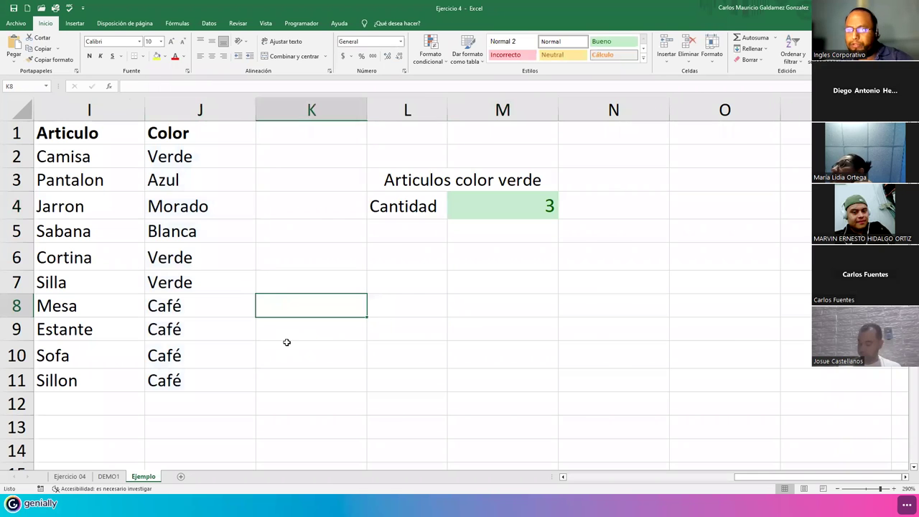
{"action": "scroll", "coordinate": [286, 343], "scroll_direction": "down", "scroll_amount": 4}
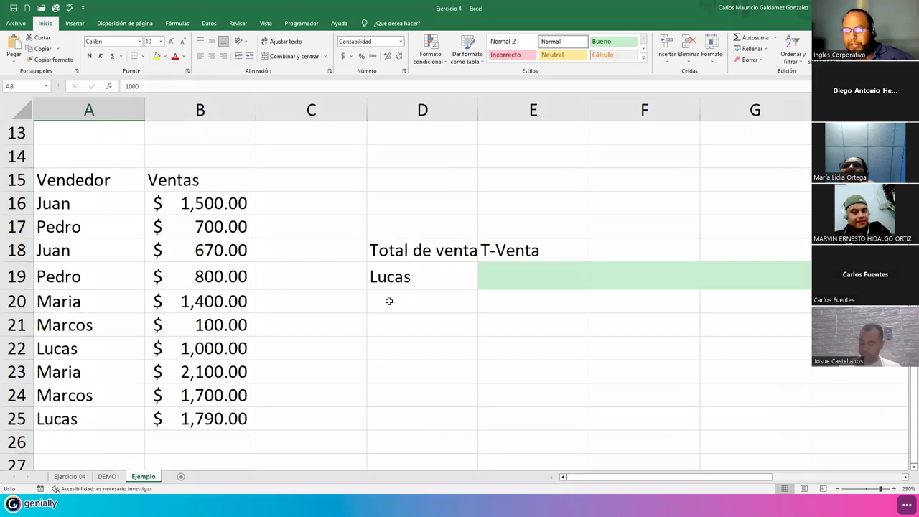
{"action": "left_click", "coordinate": [380, 278]}
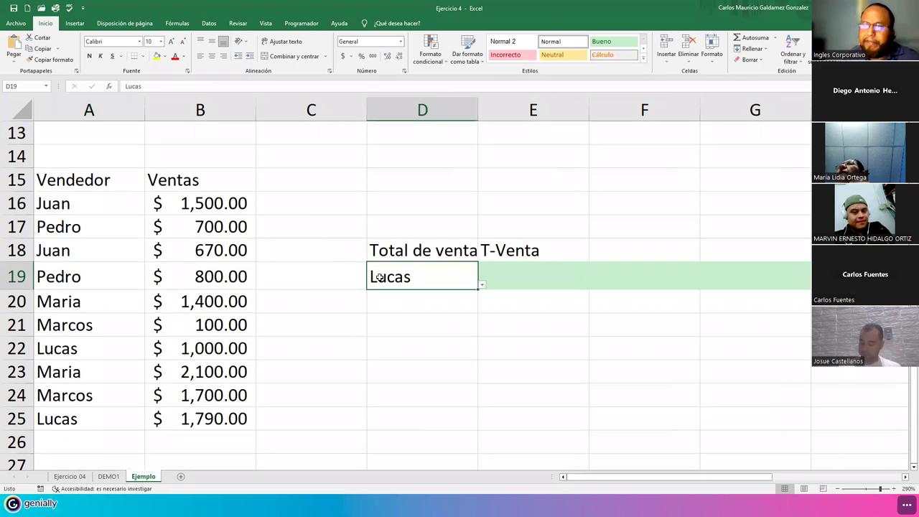
{"action": "left_click", "coordinate": [482, 285]}
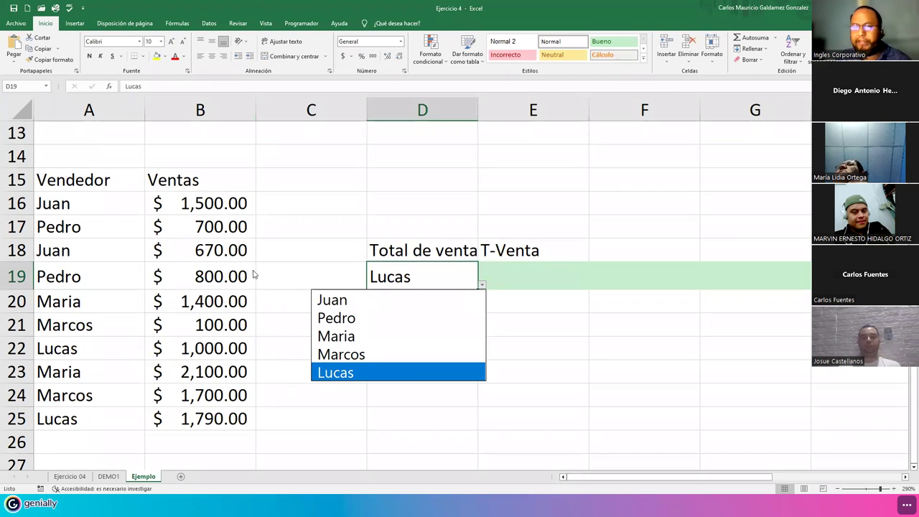
{"action": "left_click", "coordinate": [379, 373]}
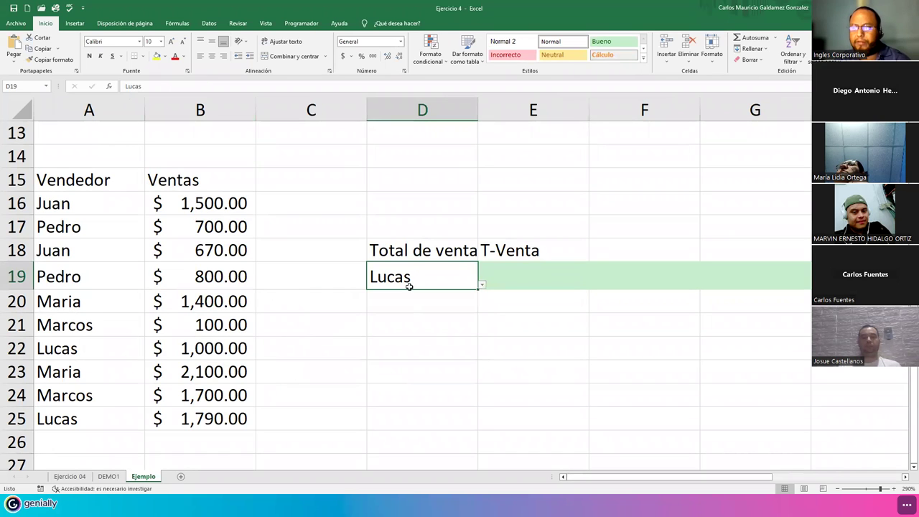
Remove the green fill from F19:G19, leaving only E19 under T-Venta highlighted
{"action": "left_click", "coordinate": [515, 265]}
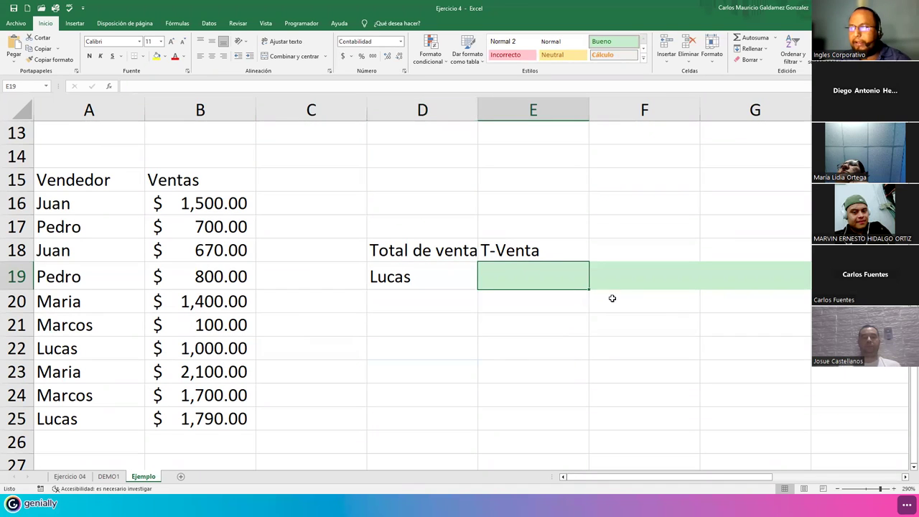
{"action": "left_click_drag", "start_coordinate": [647, 303], "coordinate": [765, 273]}
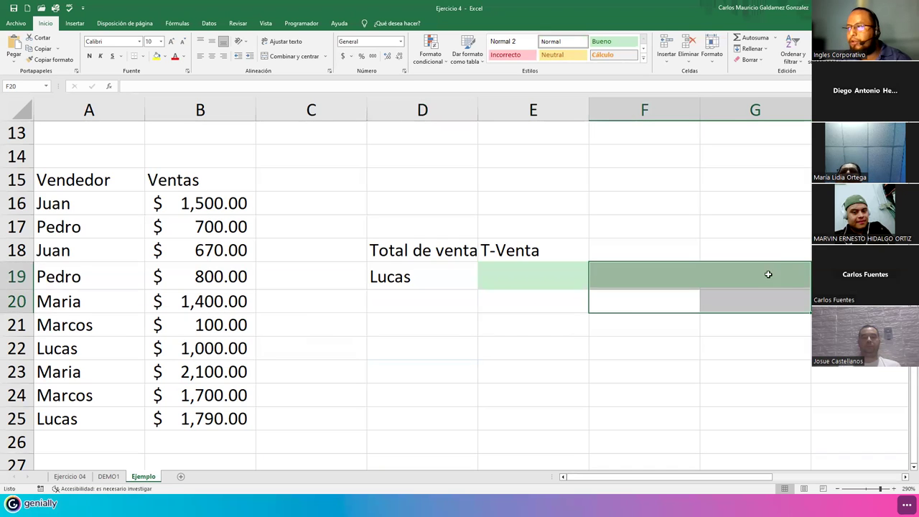
{"action": "left_click", "coordinate": [622, 286]}
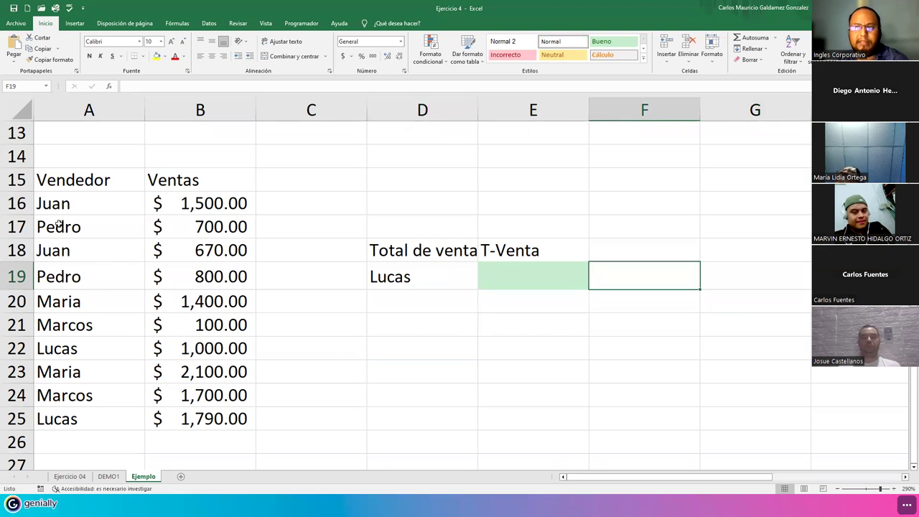
Examine the sales rows of the Vendedor and Ventas table seller by seller, from row 16 to row 25
{"action": "left_click_drag", "start_coordinate": [55, 204], "coordinate": [201, 204]}
{"action": "left_click_drag", "start_coordinate": [54, 250], "coordinate": [205, 250]}
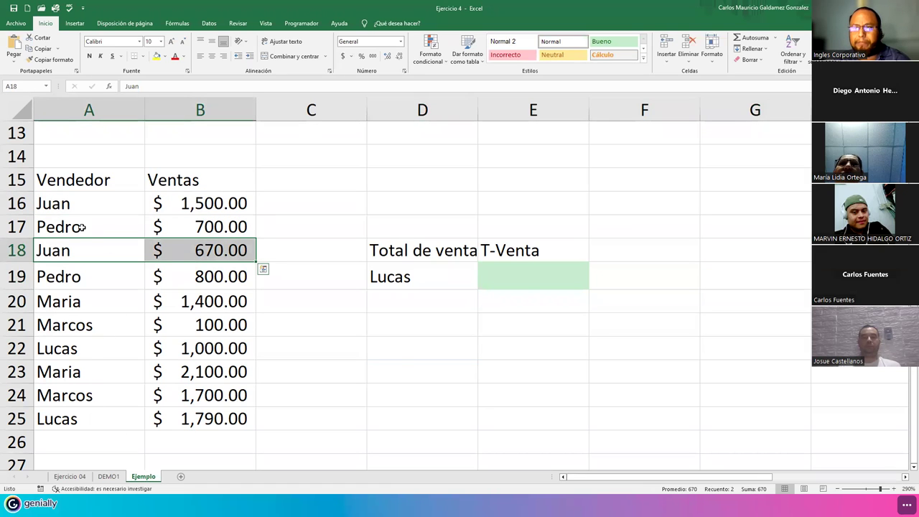
{"action": "left_click_drag", "start_coordinate": [82, 227], "coordinate": [203, 228]}
{"action": "left_click_drag", "start_coordinate": [104, 276], "coordinate": [201, 280]}
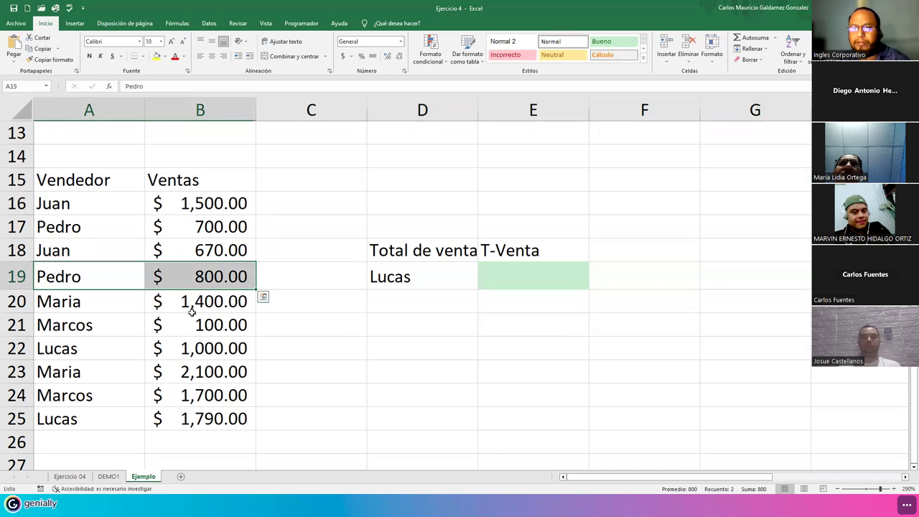
{"action": "left_click_drag", "start_coordinate": [75, 303], "coordinate": [191, 304]}
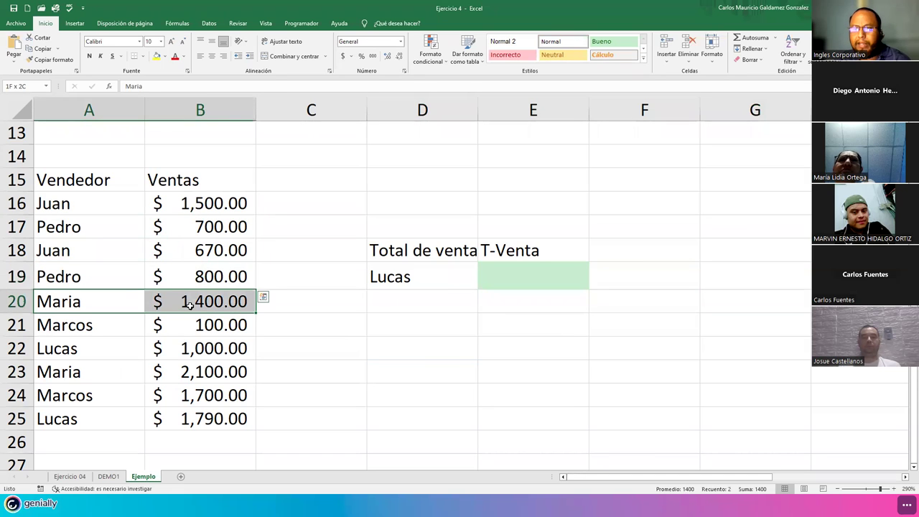
{"action": "left_click_drag", "start_coordinate": [79, 329], "coordinate": [194, 327]}
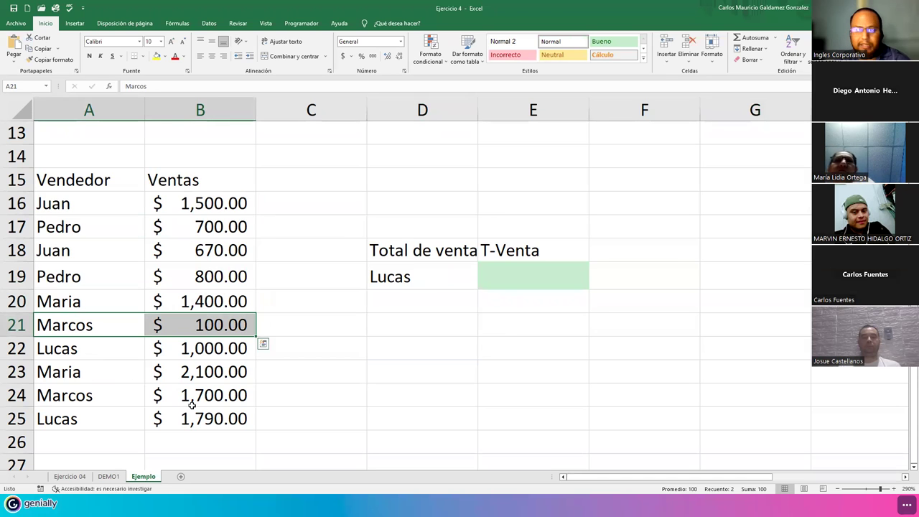
{"action": "scroll", "coordinate": [117, 417], "scroll_direction": "down", "scroll_amount": 1}
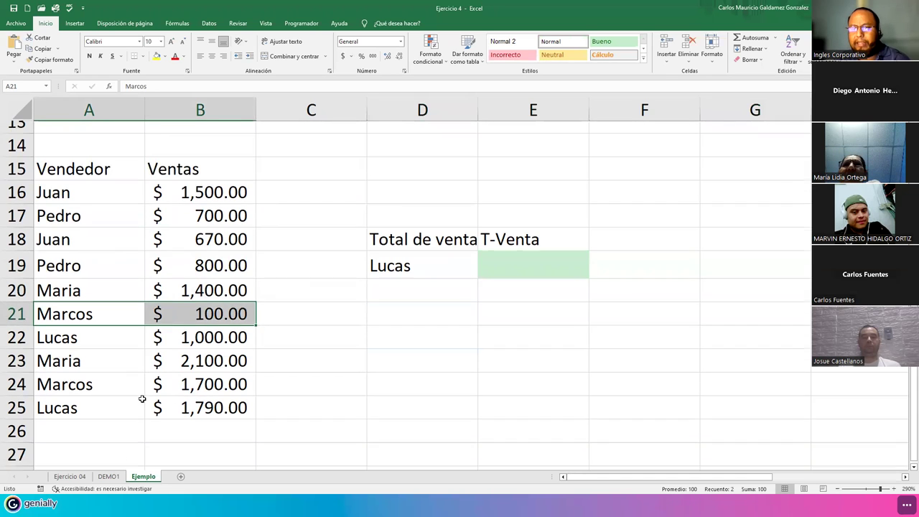
{"action": "left_click", "coordinate": [83, 350]}
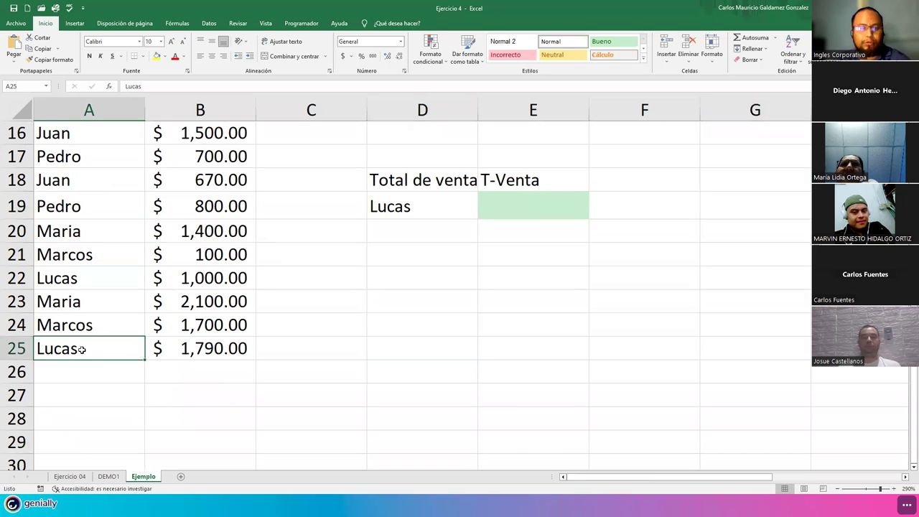
Start a SUMAR.SI formula in E19 with the sellers in A16:A25 as its range
{"action": "left_click", "coordinate": [504, 208]}
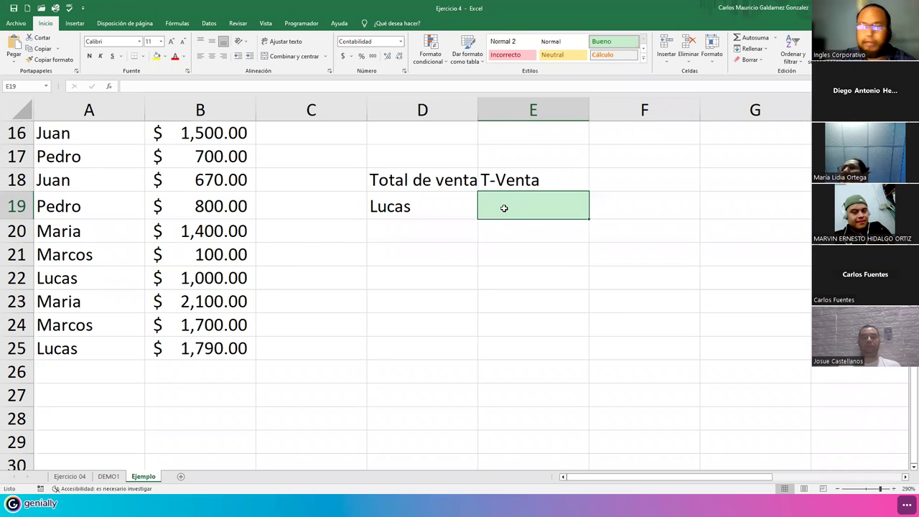
{"action": "type", "text": "="}
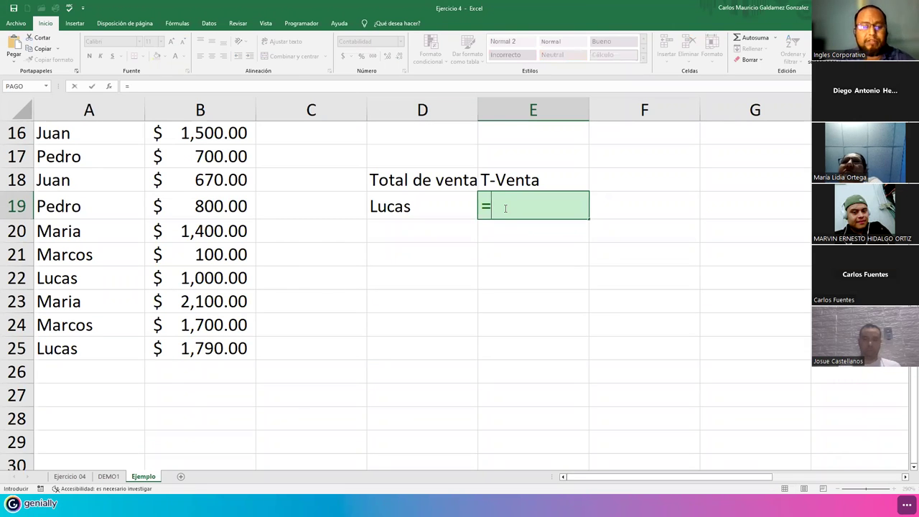
{"action": "type", "text": "sumar.si"}
{"action": "key", "text": "Tab"}
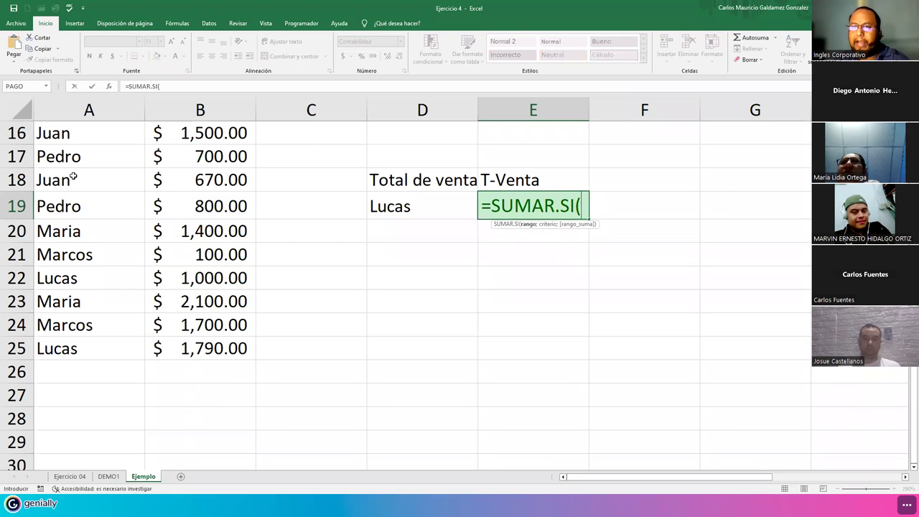
{"action": "scroll", "coordinate": [58, 143], "scroll_direction": "up", "scroll_amount": 1}
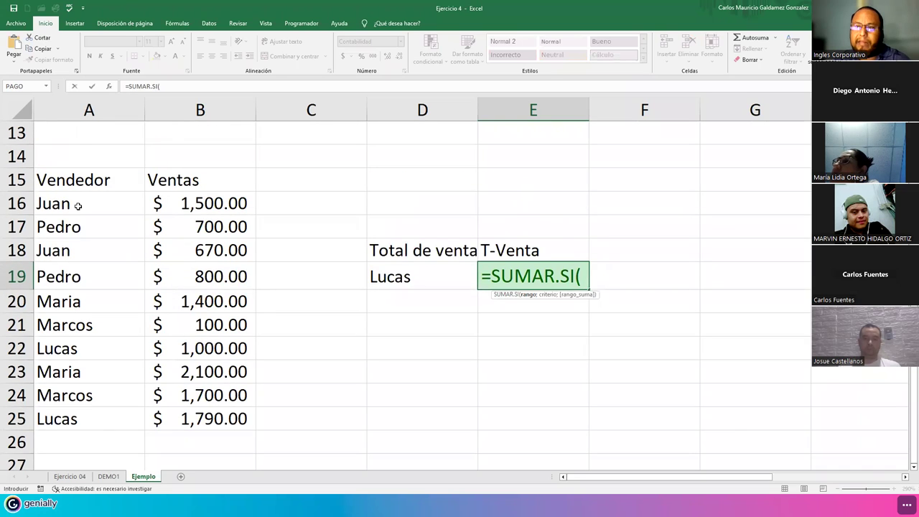
{"action": "left_click_drag", "start_coordinate": [77, 206], "coordinate": [77, 411]}
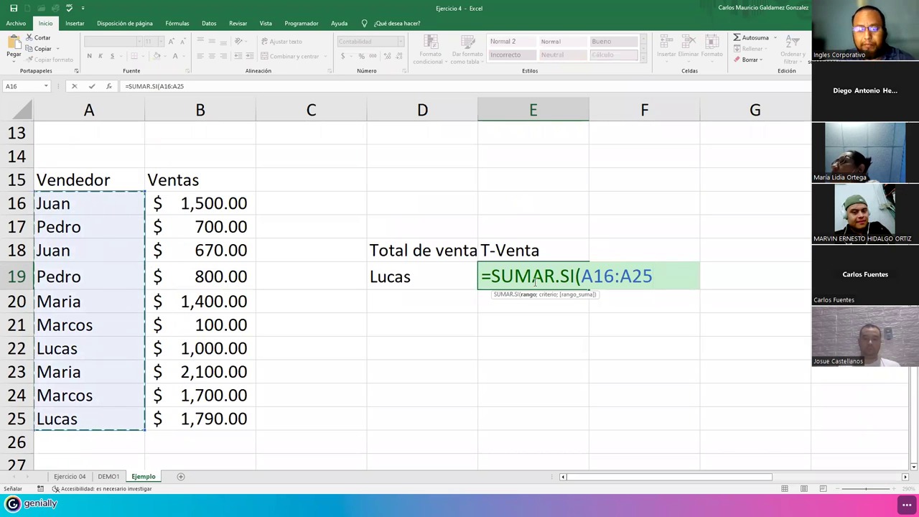
{"action": "type", "text": ";"}
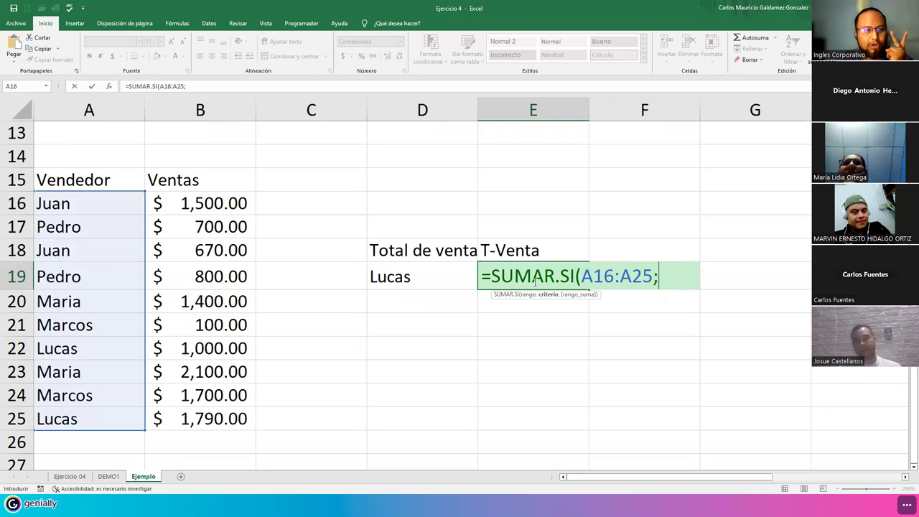
{"action": "type", "text": "\""}
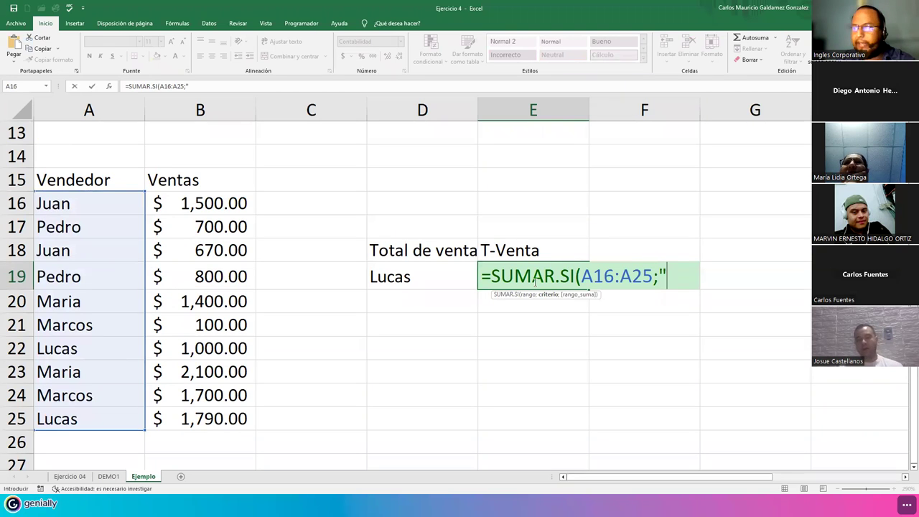
{"action": "type", "text": "Juan\""}
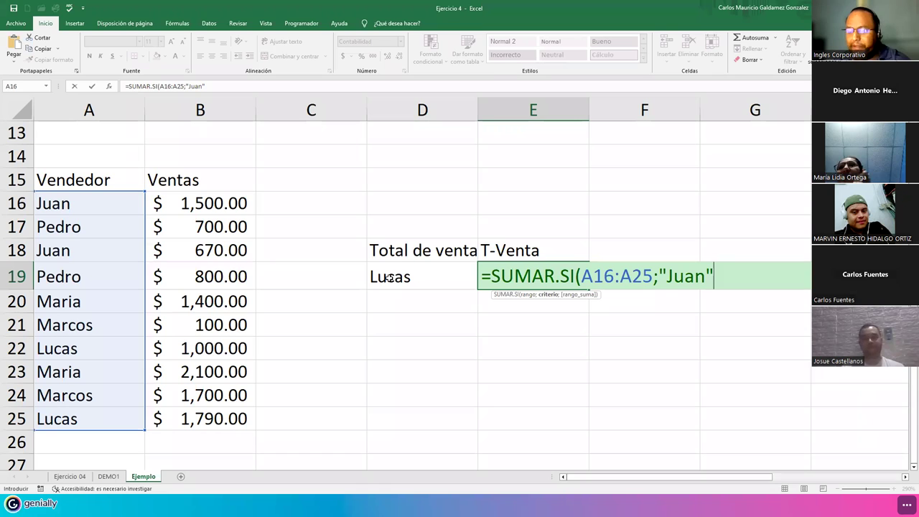
{"action": "key", "text": "BackSpace"}
{"action": "key", "text": "BackSpace"}
{"action": "key", "text": "BackSpace"}
{"action": "key", "text": "BackSpace"}
{"action": "key", "text": "BackSpace"}
{"action": "key", "text": "BackSpace"}
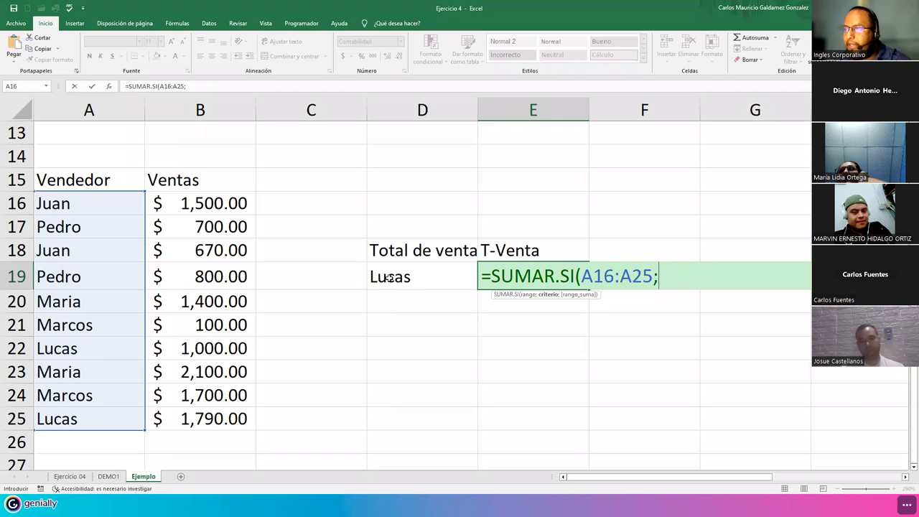
Complete the SUMAR.SI formula in E19 with D19 as the criterion and B16:B25 as the sum range
{"action": "left_click", "coordinate": [388, 278]}
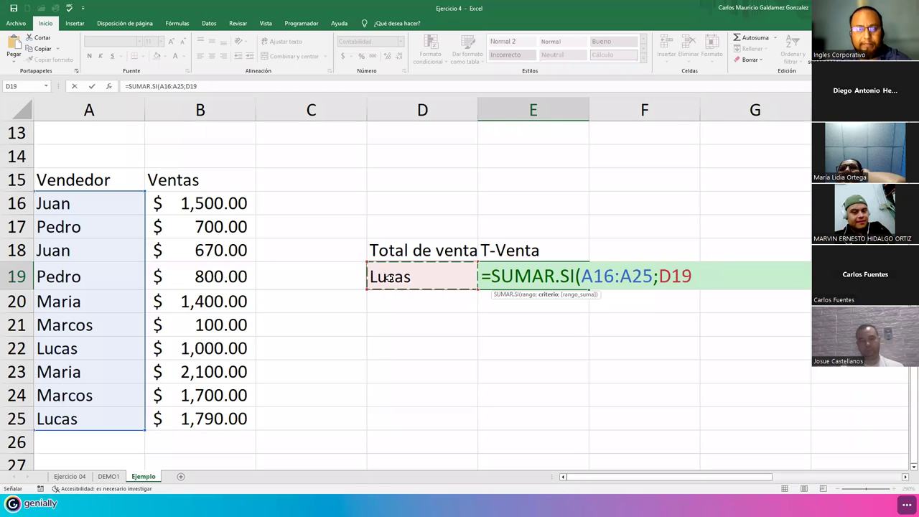
{"action": "type", "text": ";"}
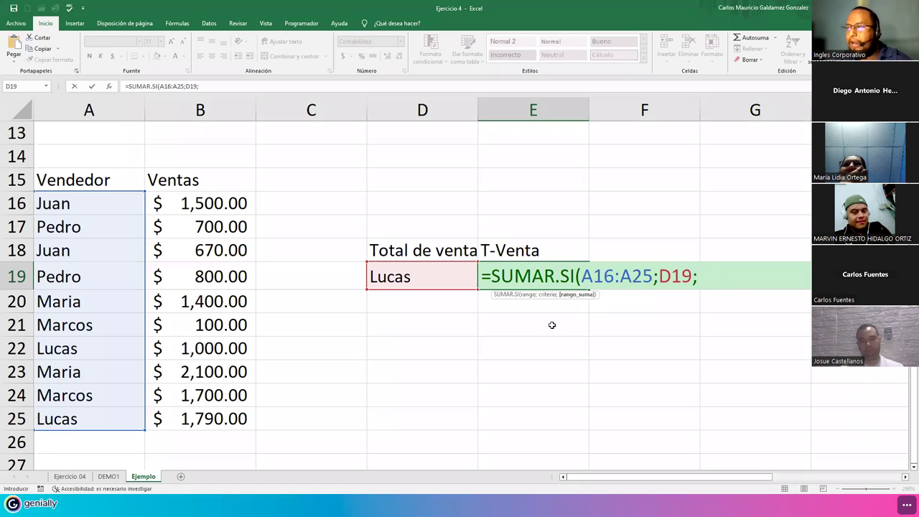
{"action": "left_click_drag", "start_coordinate": [583, 277], "coordinate": [692, 277]}
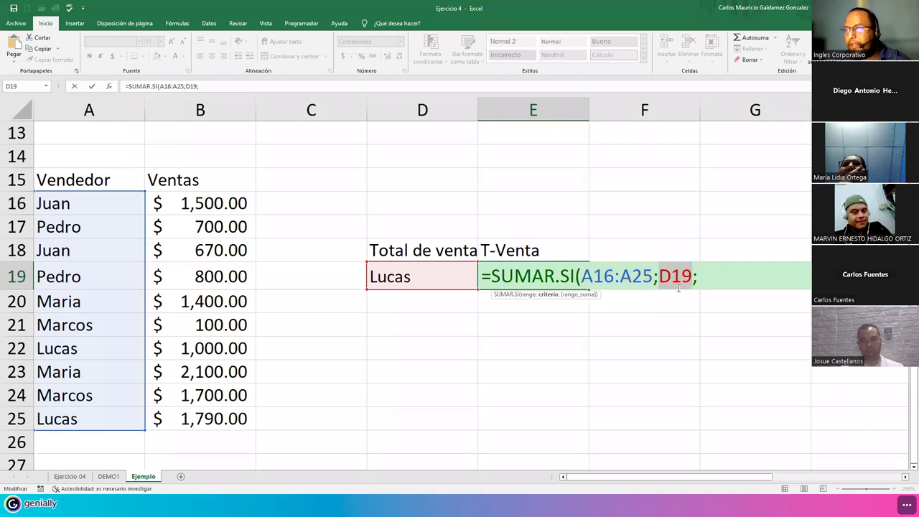
{"action": "left_click", "coordinate": [695, 278]}
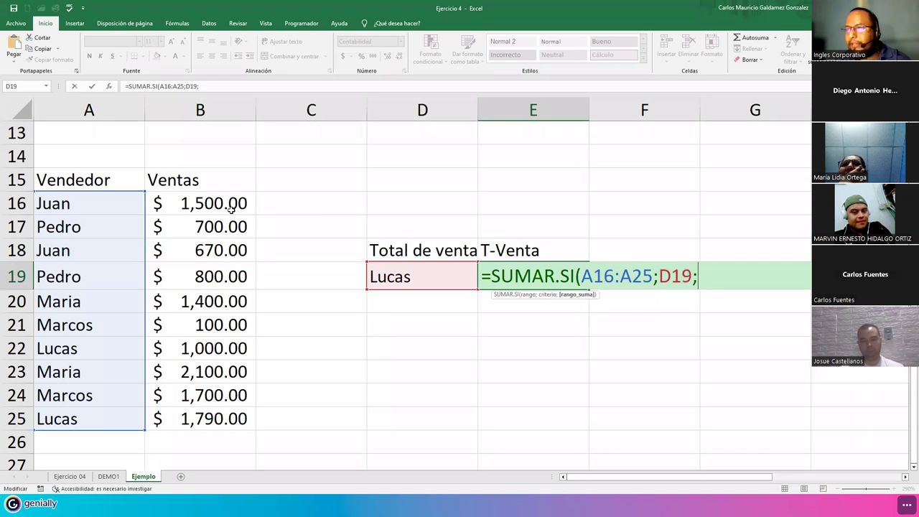
{"action": "left_click_drag", "start_coordinate": [192, 201], "coordinate": [231, 418]}
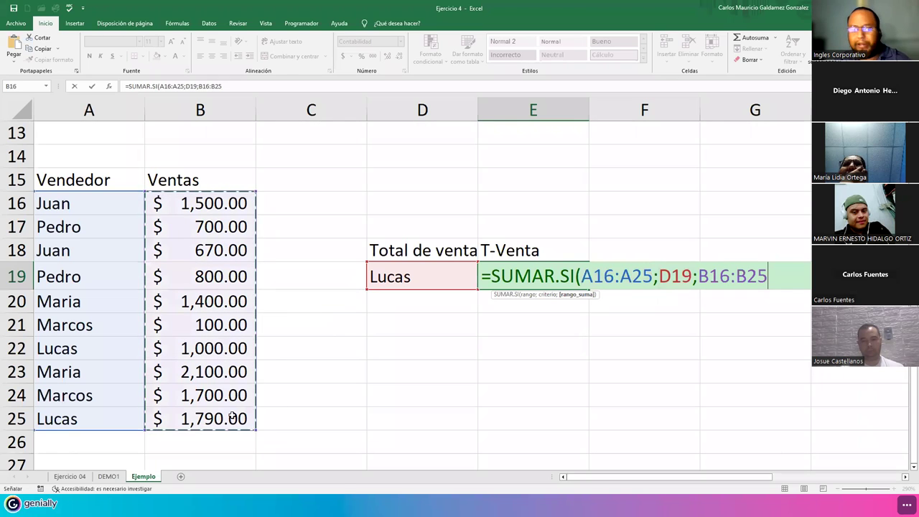
{"action": "type", "text": ")"}
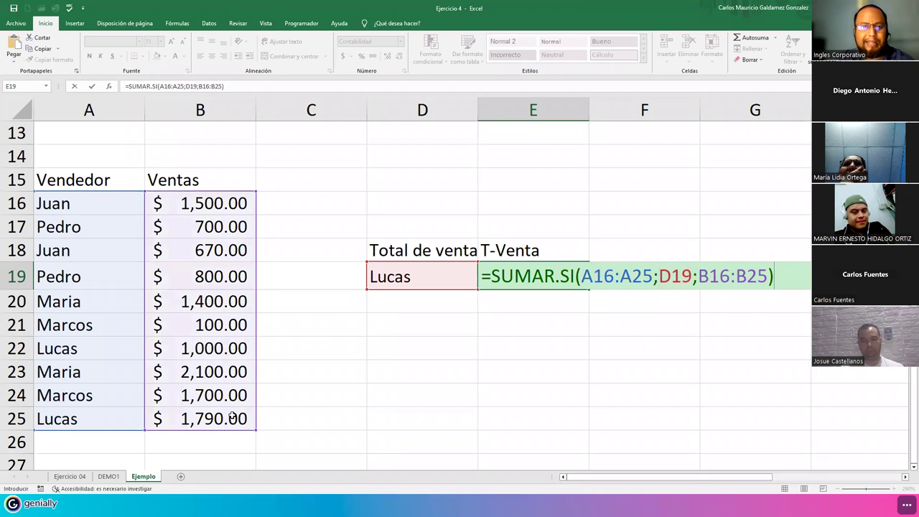
{"action": "key", "text": "Return"}
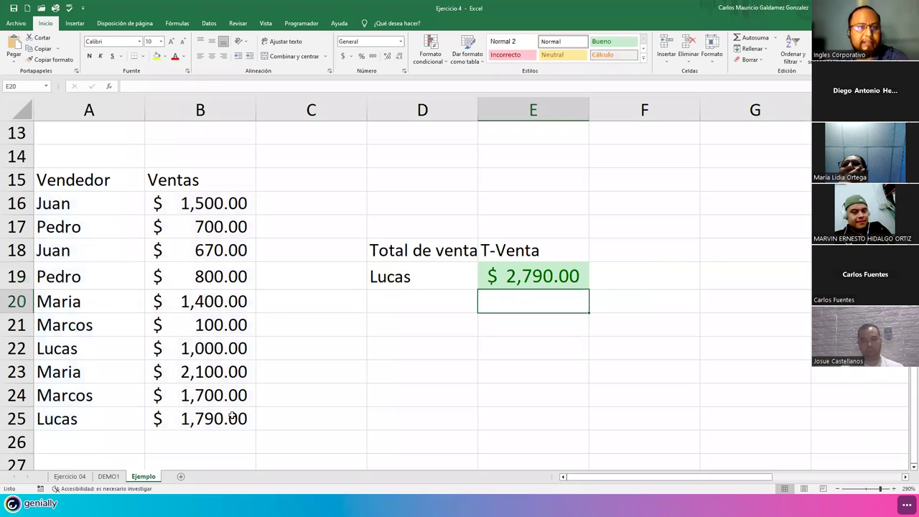
Choose the first seller from the list in D19 and check the T-Venta total against the sum of B16 and B18
{"action": "left_click", "coordinate": [396, 276]}
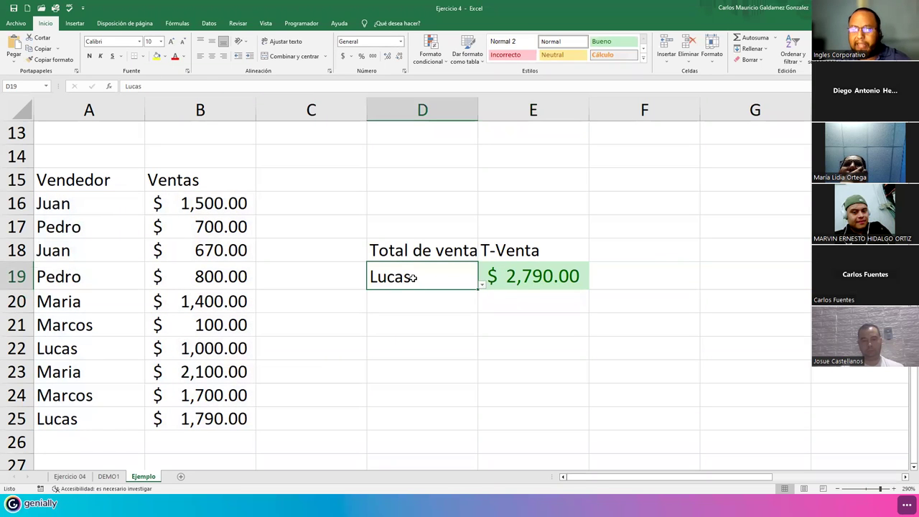
{"action": "left_click", "coordinate": [482, 285]}
{"action": "left_click", "coordinate": [424, 300]}
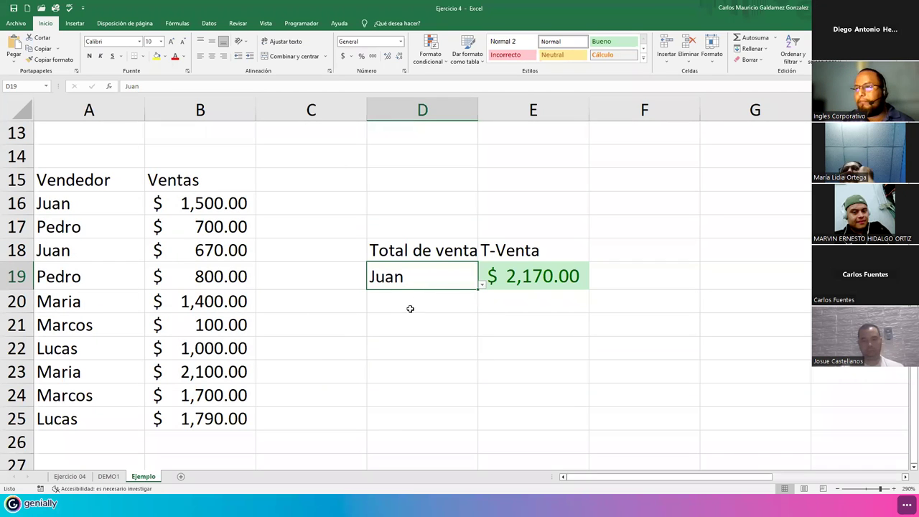
{"action": "left_click", "coordinate": [527, 278]}
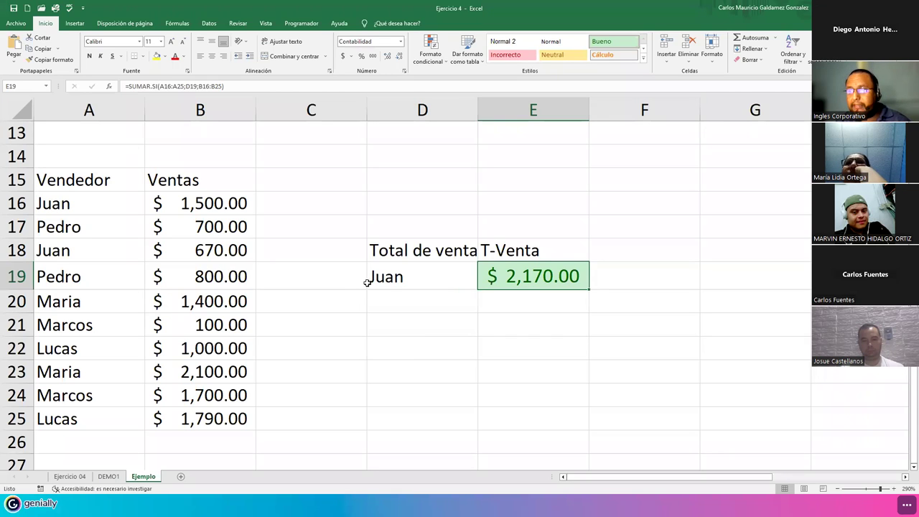
{"action": "left_click_drag", "start_coordinate": [83, 204], "coordinate": [158, 207]}
{"action": "left_click_drag", "start_coordinate": [71, 250], "coordinate": [194, 273]}
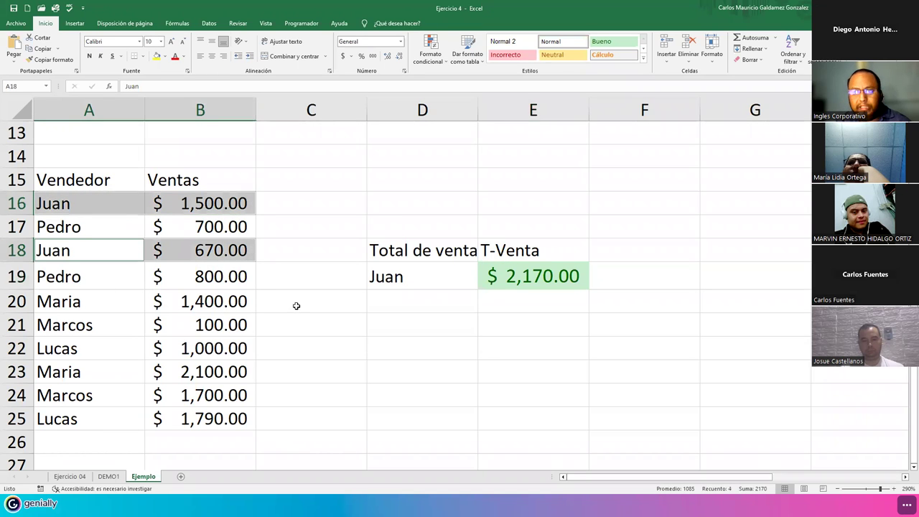
{"action": "left_click", "coordinate": [195, 206]}
{"action": "left_click", "coordinate": [207, 250], "text": "ctrl"}
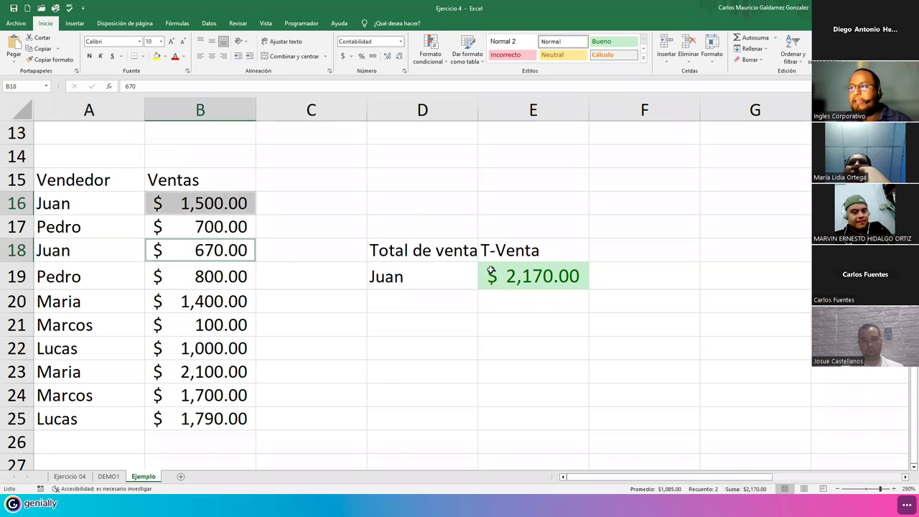
Switch D19 to the second seller in the list and check the total against the sum of B17 and B19
{"action": "left_click", "coordinate": [433, 281]}
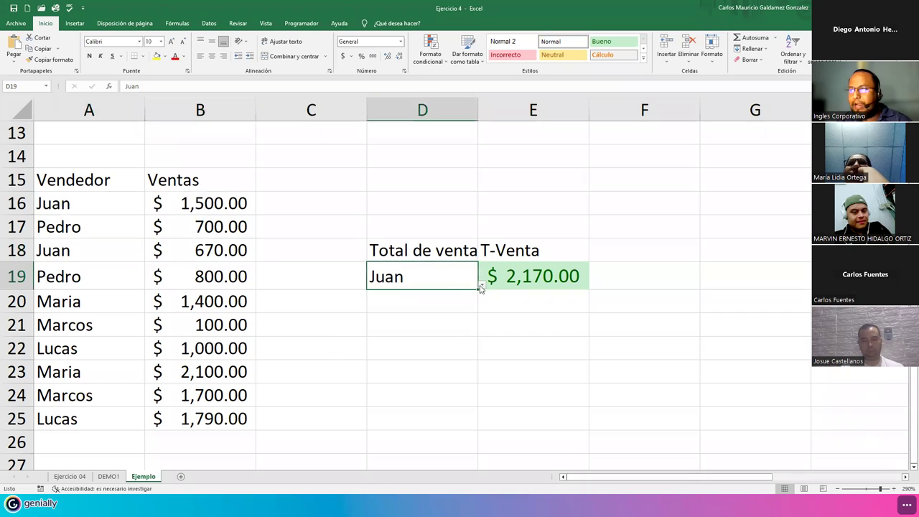
{"action": "left_click", "coordinate": [481, 285]}
{"action": "left_click", "coordinate": [405, 316]}
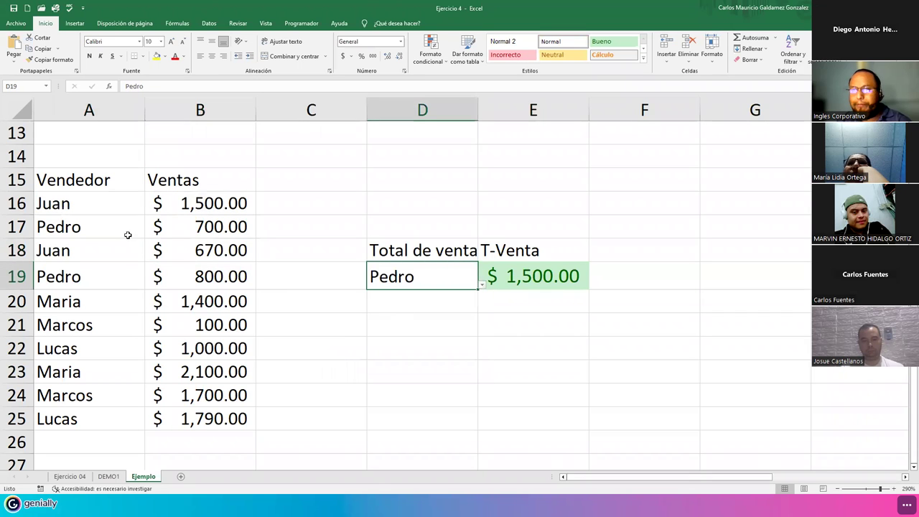
{"action": "left_click", "coordinate": [205, 231]}
{"action": "left_click", "coordinate": [201, 280], "text": "ctrl"}
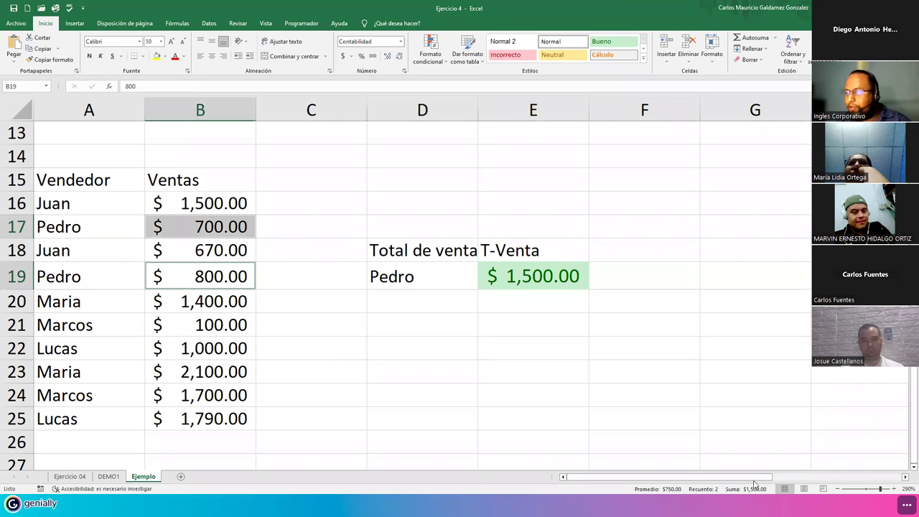
Switch D19 to the third seller in the list and check the total against the sum of B20 and B23
{"action": "left_click", "coordinate": [411, 282]}
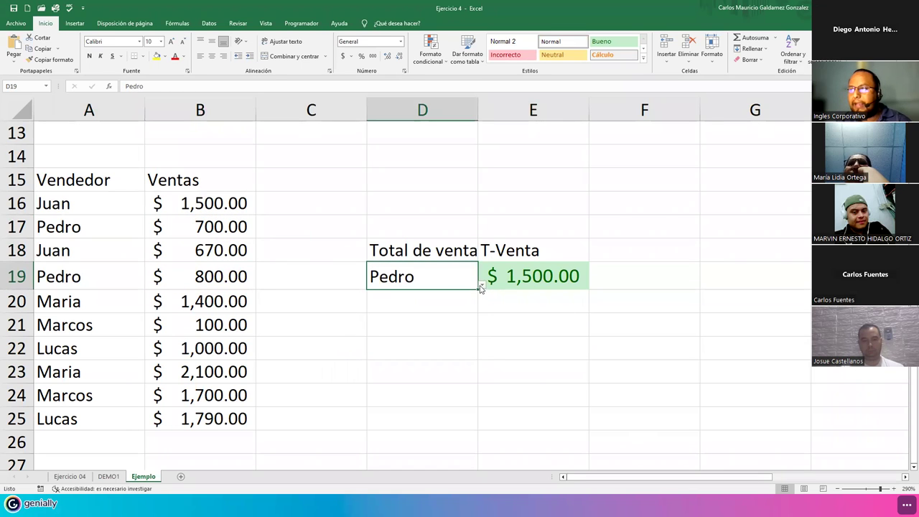
{"action": "left_click", "coordinate": [481, 287]}
{"action": "left_click", "coordinate": [421, 337]}
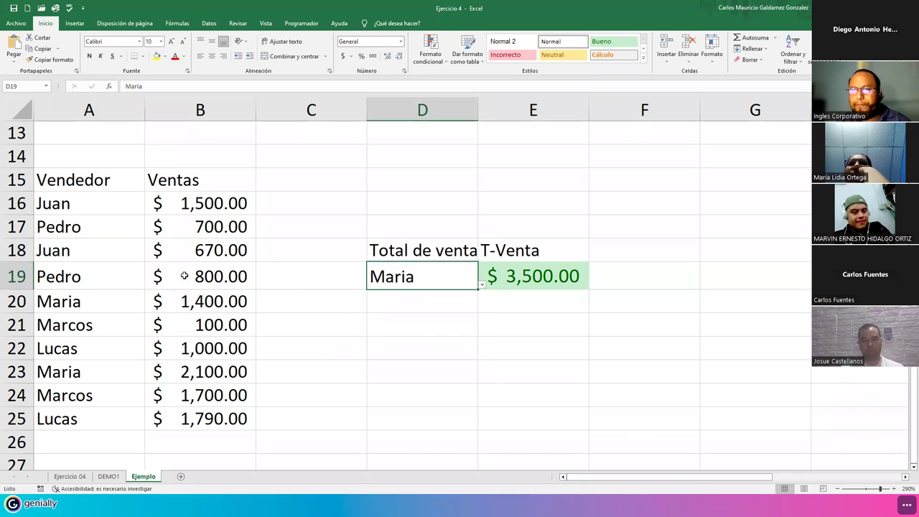
{"action": "left_click", "coordinate": [190, 301]}
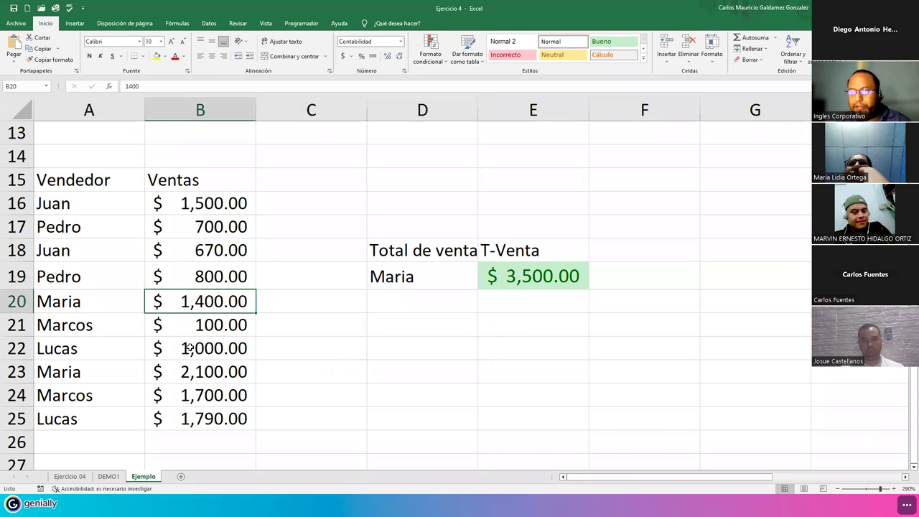
{"action": "left_click", "coordinate": [186, 374], "text": "ctrl"}
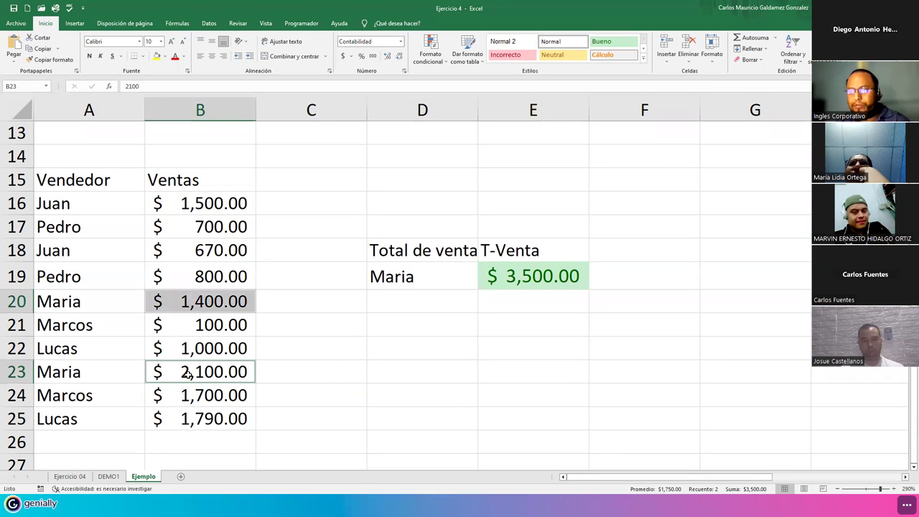
Switch D19 to the fourth seller in the list and check the total against the sum of B21 and B24
{"action": "left_click", "coordinate": [431, 279]}
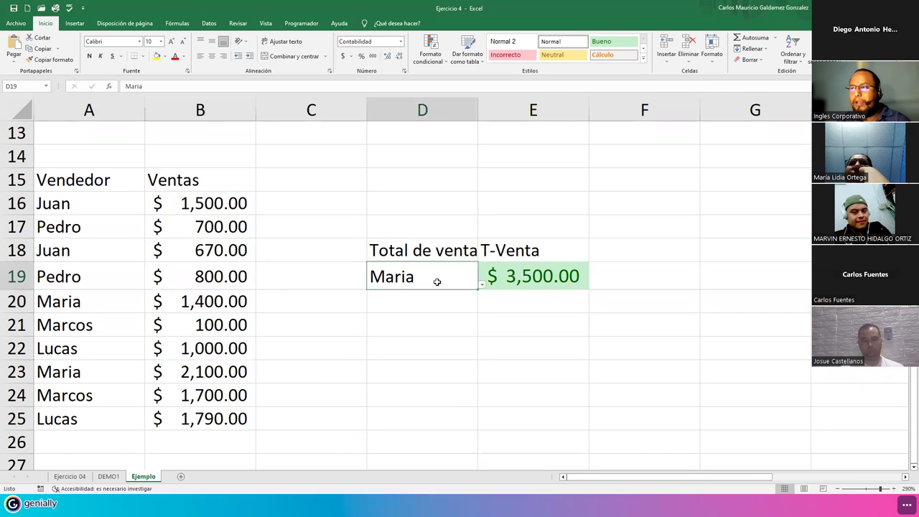
{"action": "left_click", "coordinate": [481, 287]}
{"action": "left_click", "coordinate": [388, 354]}
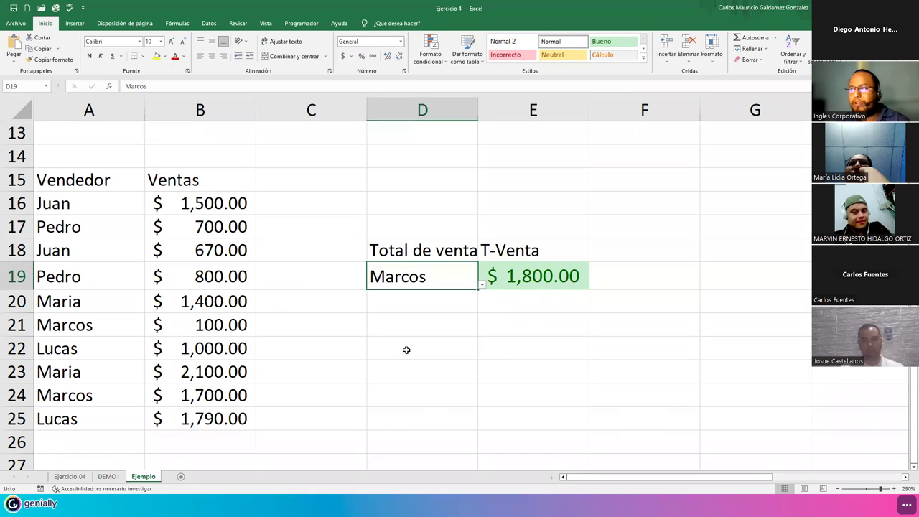
{"action": "left_click", "coordinate": [185, 330]}
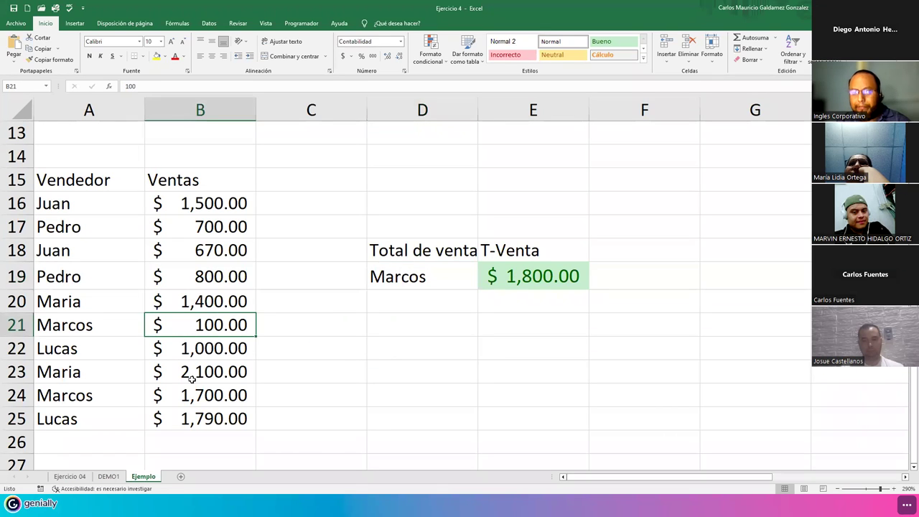
{"action": "left_click", "coordinate": [192, 402], "text": "ctrl"}
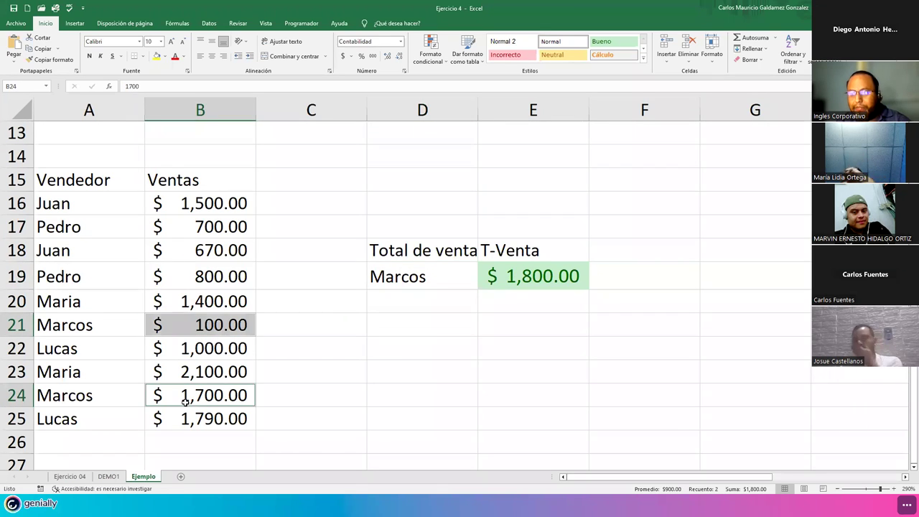
Set D19 to the last seller in the list and check the total against the sum of B22 and B25
{"action": "left_click", "coordinate": [424, 280]}
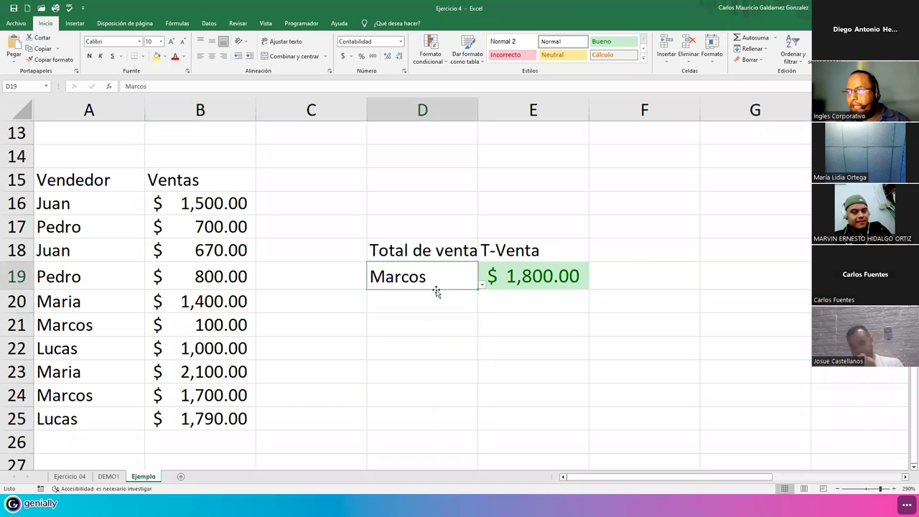
{"action": "left_click", "coordinate": [482, 284]}
{"action": "left_click", "coordinate": [421, 373]}
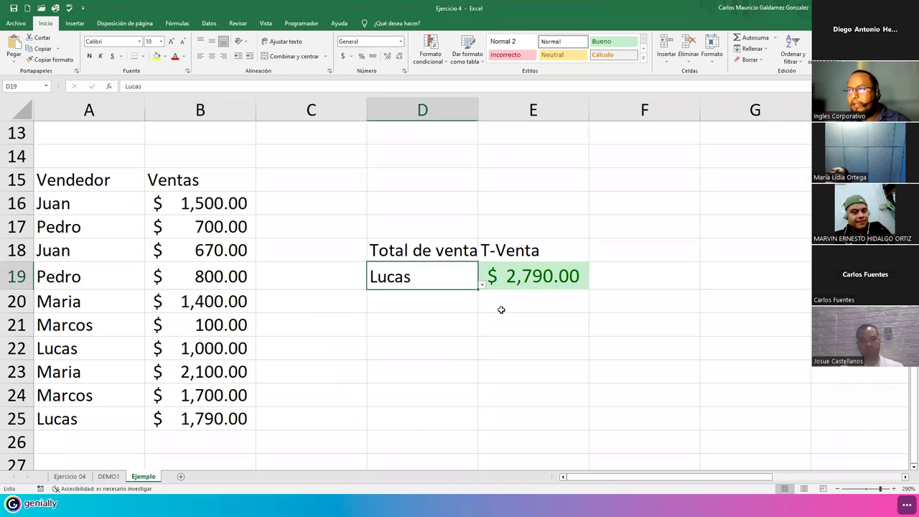
{"action": "left_click", "coordinate": [185, 421]}
{"action": "left_click", "coordinate": [192, 350], "text": "ctrl"}
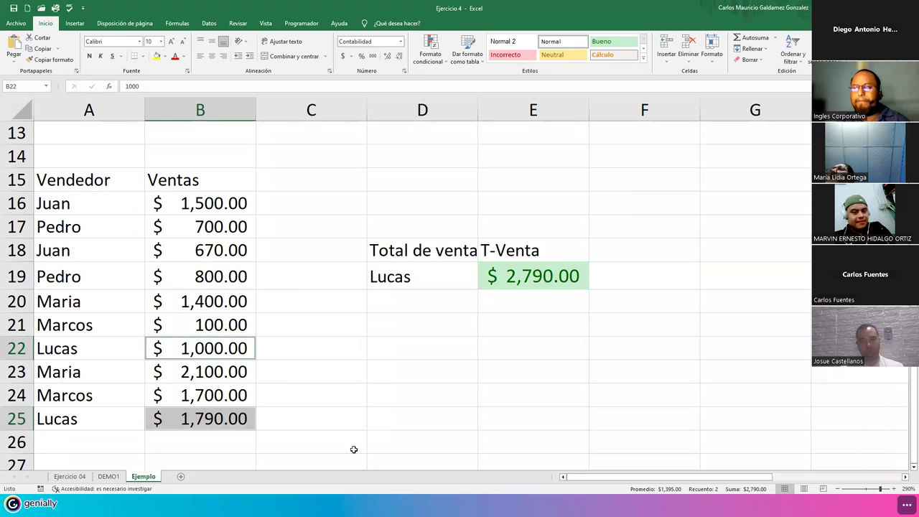
Set D19 to the third seller in the list and select the resulting total in E19
{"action": "left_click", "coordinate": [441, 284]}
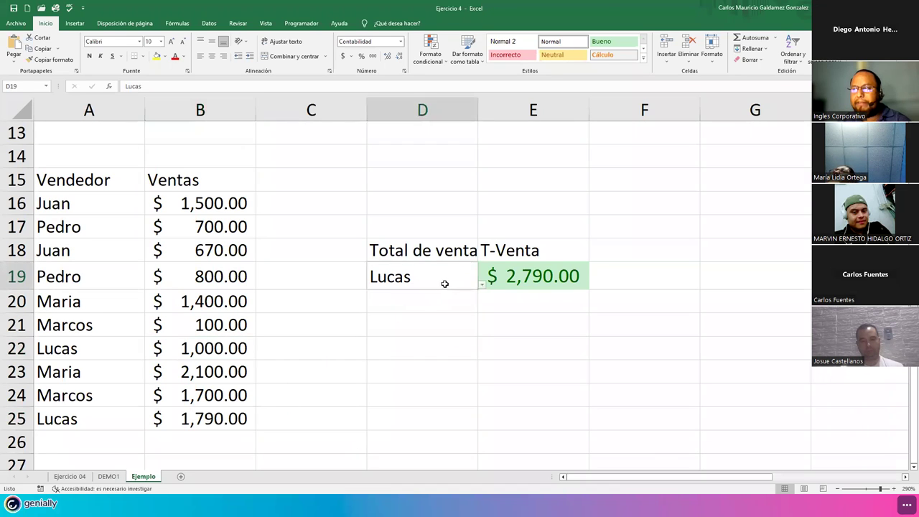
{"action": "left_click", "coordinate": [482, 284]}
{"action": "left_click", "coordinate": [378, 337]}
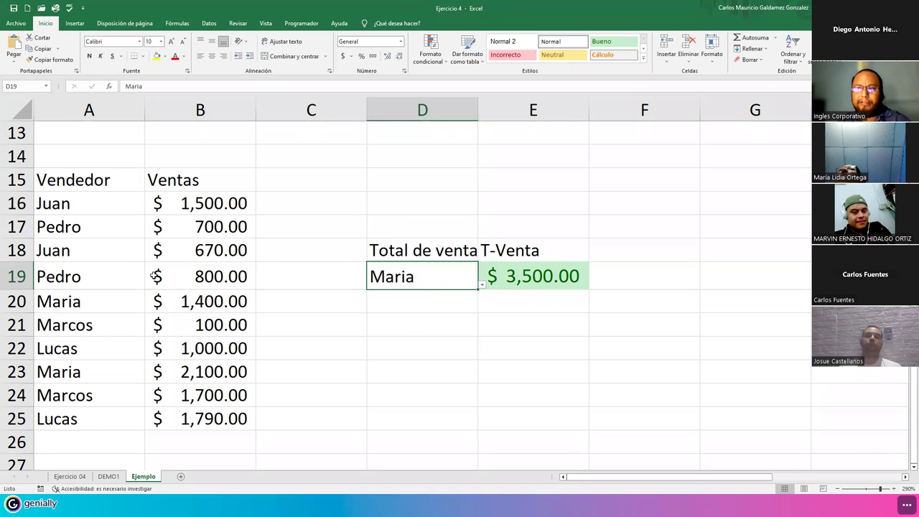
{"action": "left_click", "coordinate": [388, 301]}
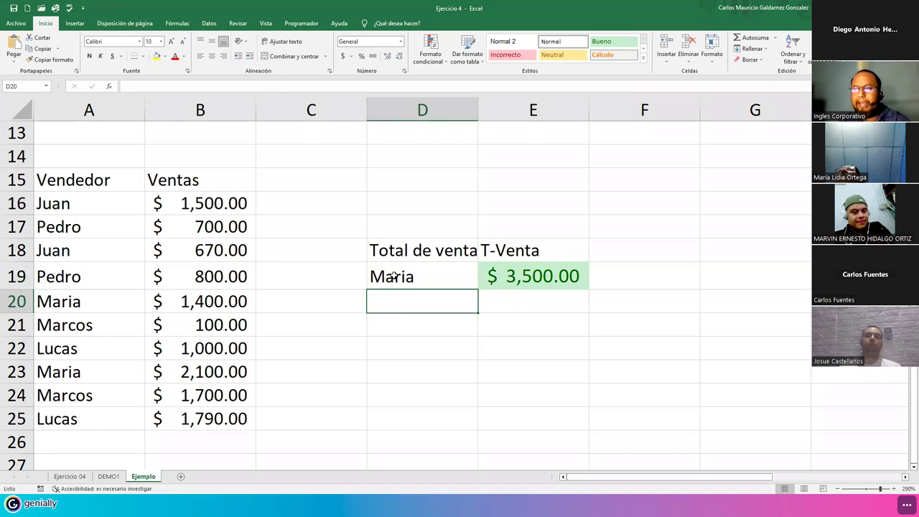
{"action": "left_click", "coordinate": [394, 276]}
{"action": "left_click", "coordinate": [526, 282]}
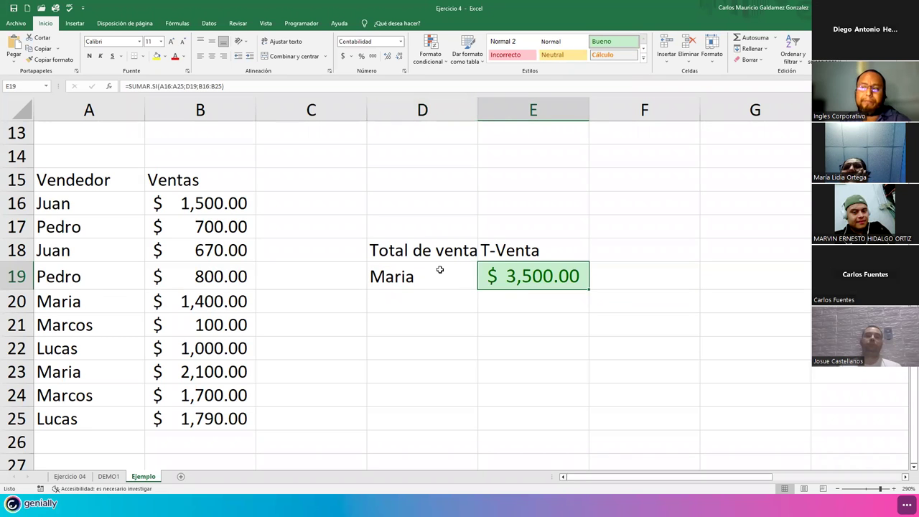
Open the SUMAR.SI formula in E19 to examine its range, criterion and sum range, and discard any edit
{"action": "left_click", "coordinate": [90, 210]}
{"action": "key", "text": "shift+Right"}
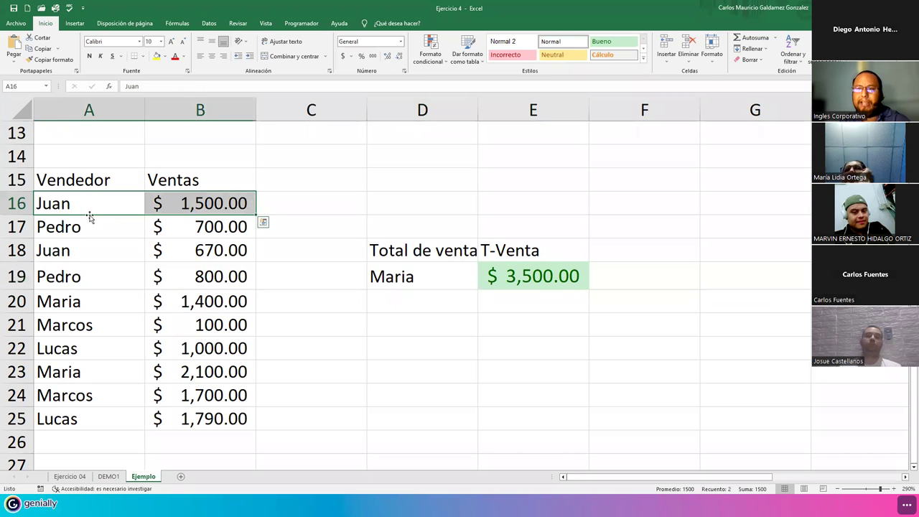
{"action": "double_click", "coordinate": [532, 286]}
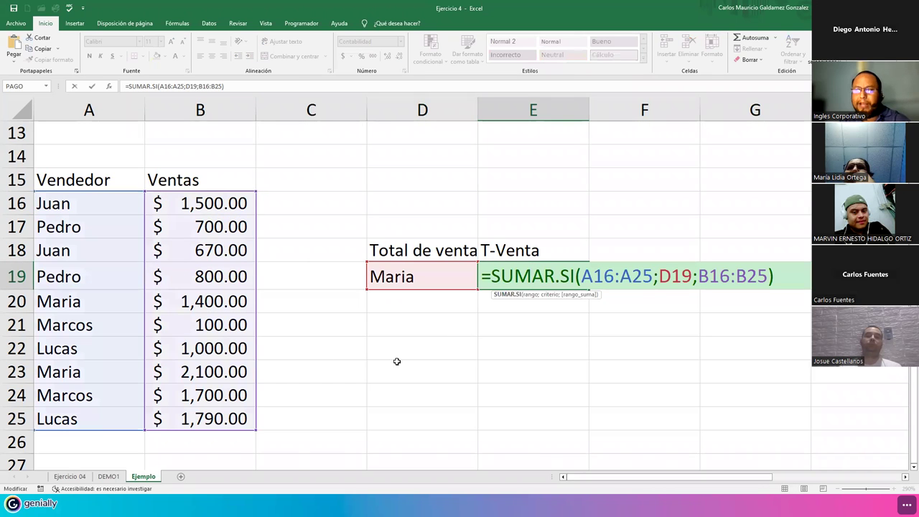
{"action": "key", "text": "Home"}
{"action": "key", "text": "shift+Right"}
{"action": "key", "text": "shift+Right"}
{"action": "key", "text": "shift+Right"}
{"action": "key", "text": "shift+Right"}
{"action": "key", "text": "shift+Right"}
{"action": "key", "text": "shift+Right"}
{"action": "key", "text": "shift+Right"}
{"action": "key", "text": "shift+Right"}
{"action": "key", "text": "shift+Right"}
{"action": "key", "text": "shift+Right"}
{"action": "left_click", "coordinate": [434, 276]}
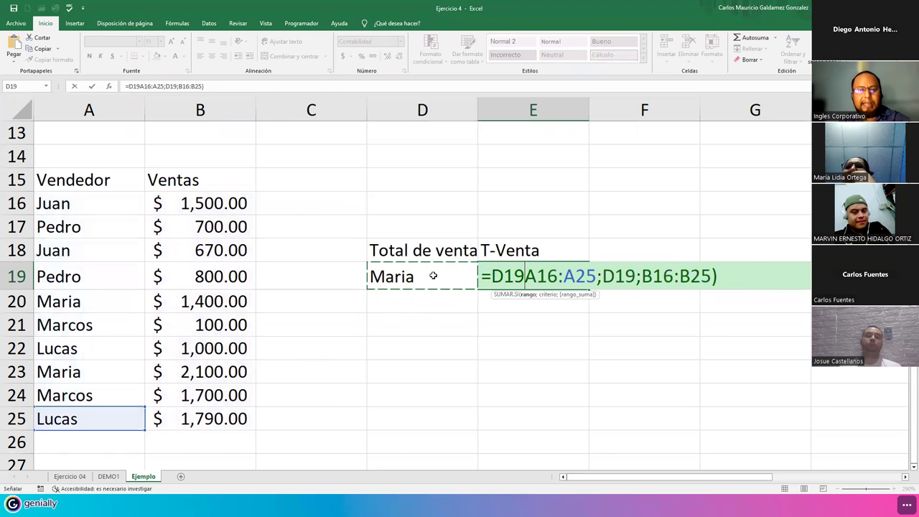
{"action": "key", "text": "Escape"}
Examine the data validation of D19, checking its Lista type and the seller names entered as the source
{"action": "left_click", "coordinate": [440, 282]}
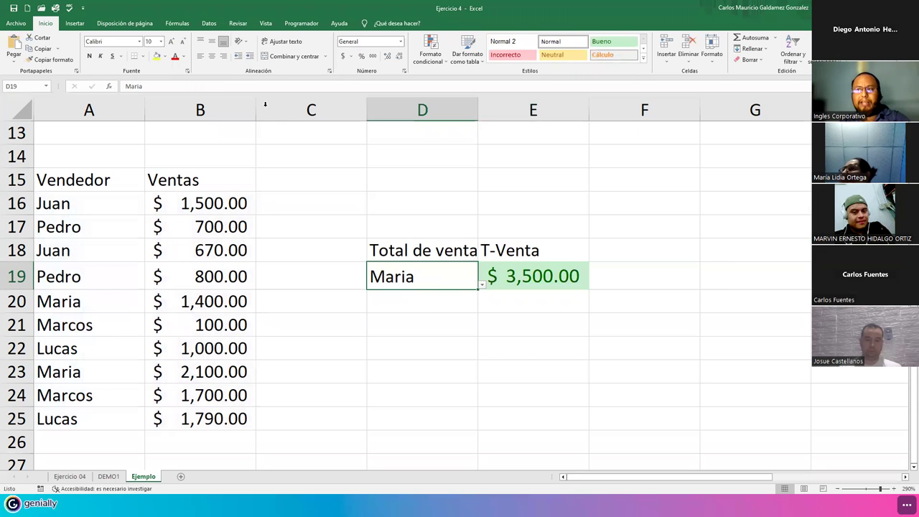
{"action": "left_click", "coordinate": [208, 23]}
{"action": "left_click", "coordinate": [550, 62]}
{"action": "left_click", "coordinate": [568, 73]}
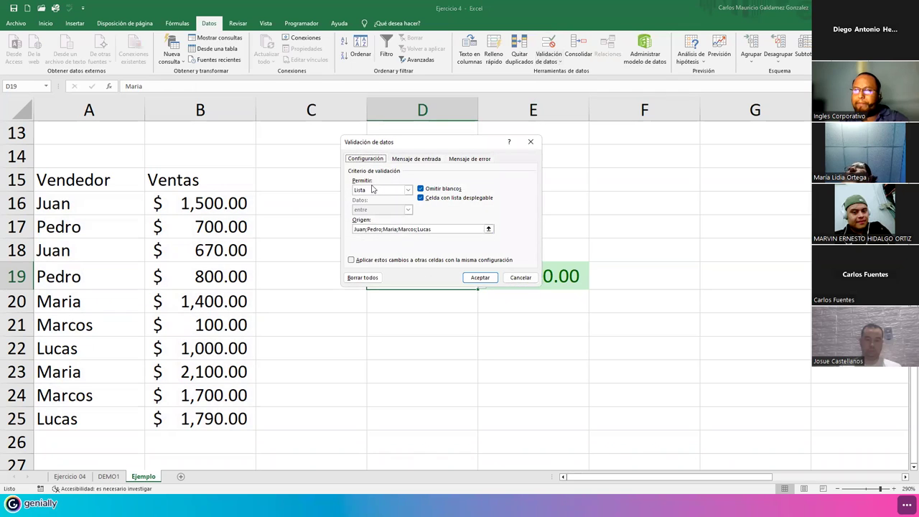
{"action": "left_click", "coordinate": [380, 190]}
{"action": "left_click", "coordinate": [380, 190]}
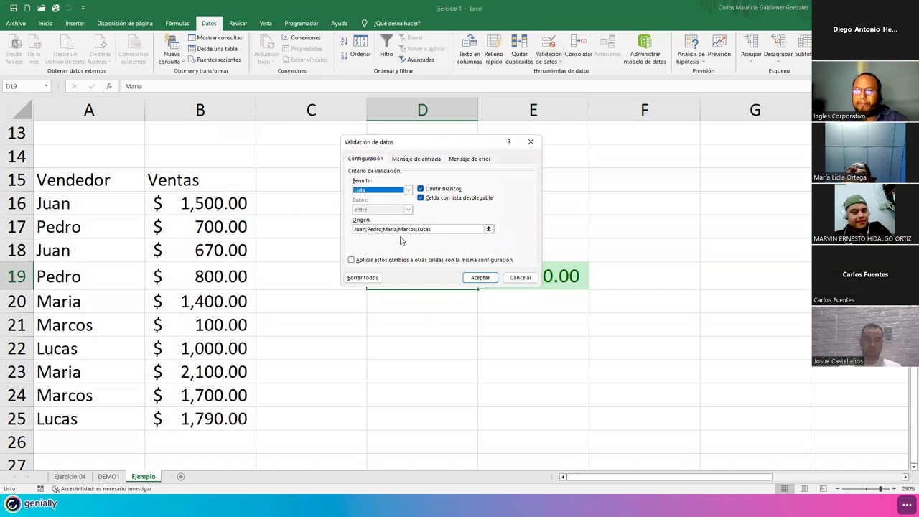
{"action": "key", "text": "Tab"}
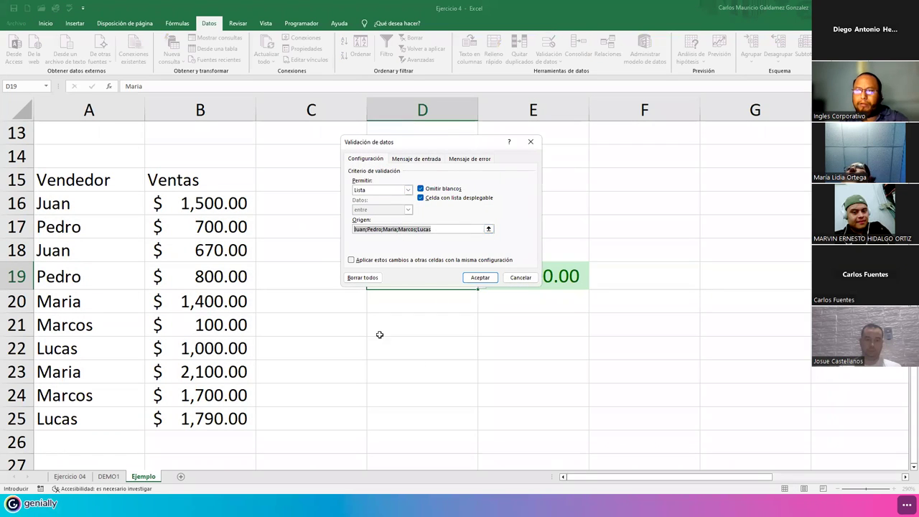
{"action": "left_click", "coordinate": [478, 278]}
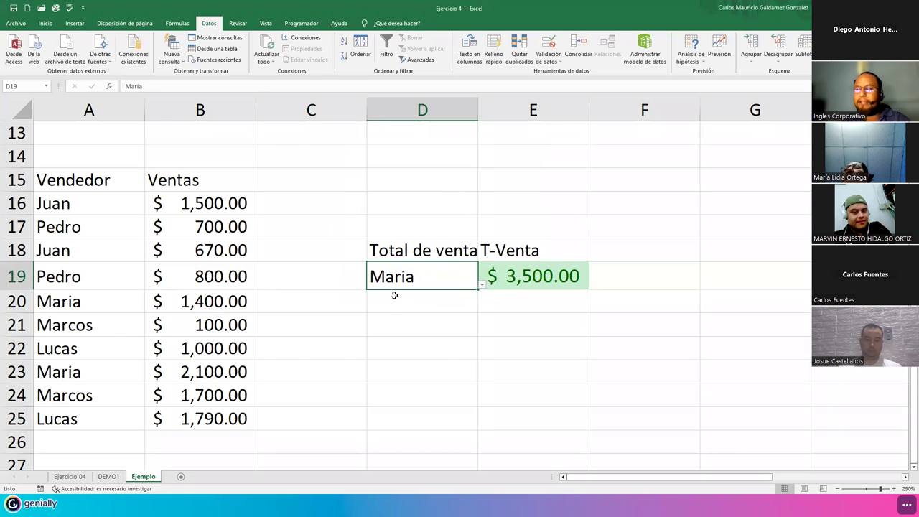
Switch to the DEMO1 sheet and select the store table A1:E11
{"action": "scroll", "coordinate": [410, 327], "scroll_direction": "up", "scroll_amount": 4}
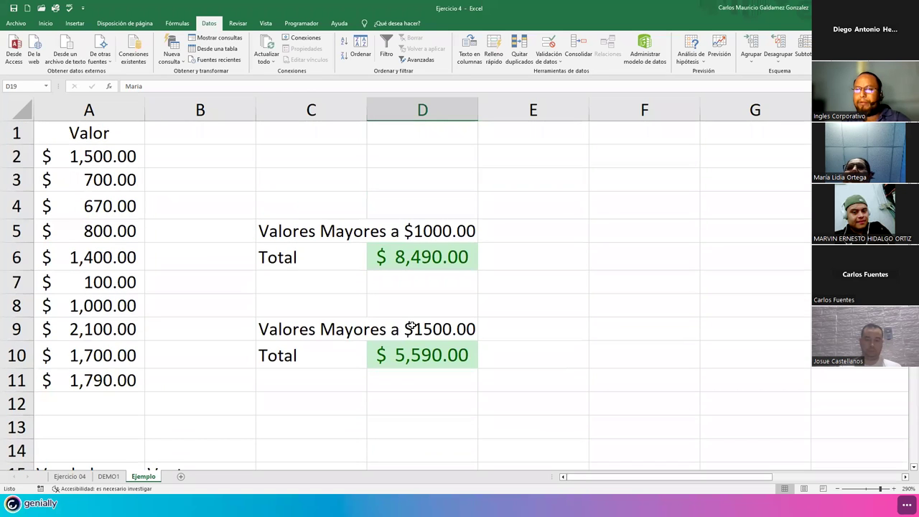
{"action": "scroll", "coordinate": [408, 324], "scroll_direction": "down", "scroll_amount": 2}
{"action": "scroll", "coordinate": [409, 325], "scroll_direction": "down", "scroll_amount": 3}
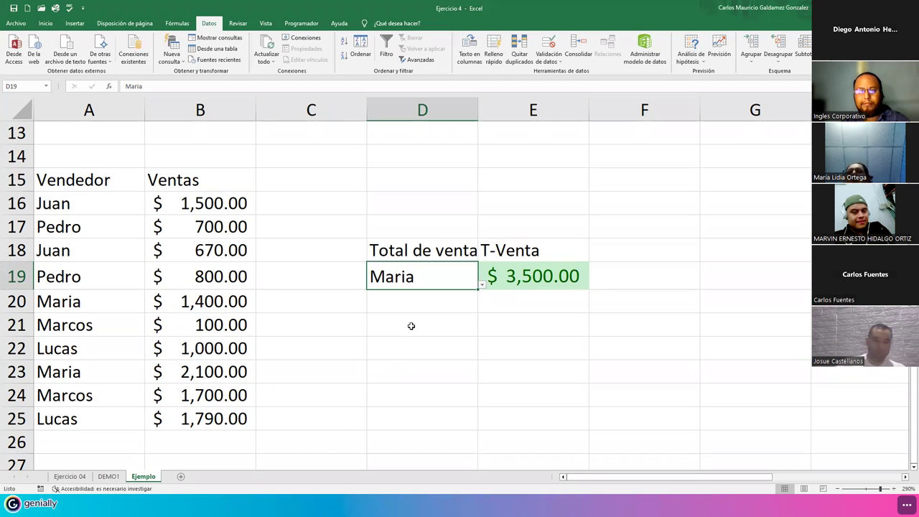
{"action": "left_click", "coordinate": [109, 477]}
{"action": "left_click", "coordinate": [462, 425]}
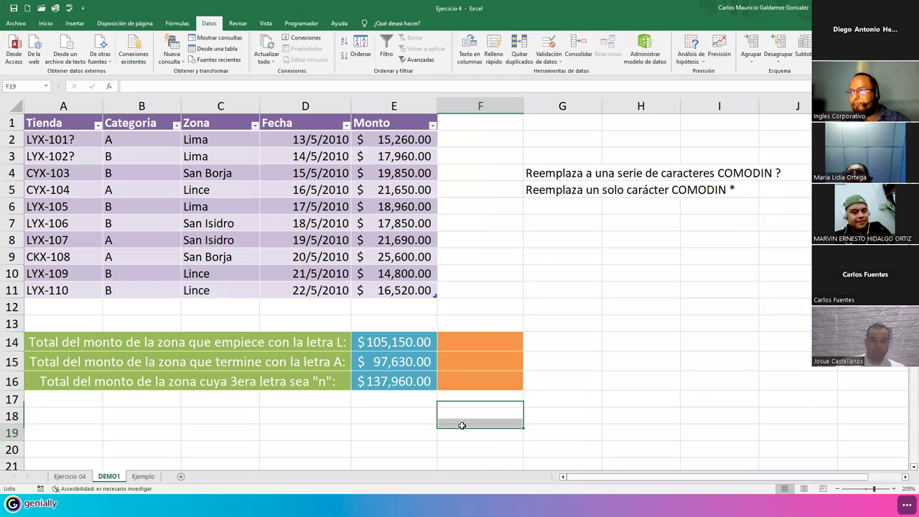
{"action": "left_click", "coordinate": [230, 221]}
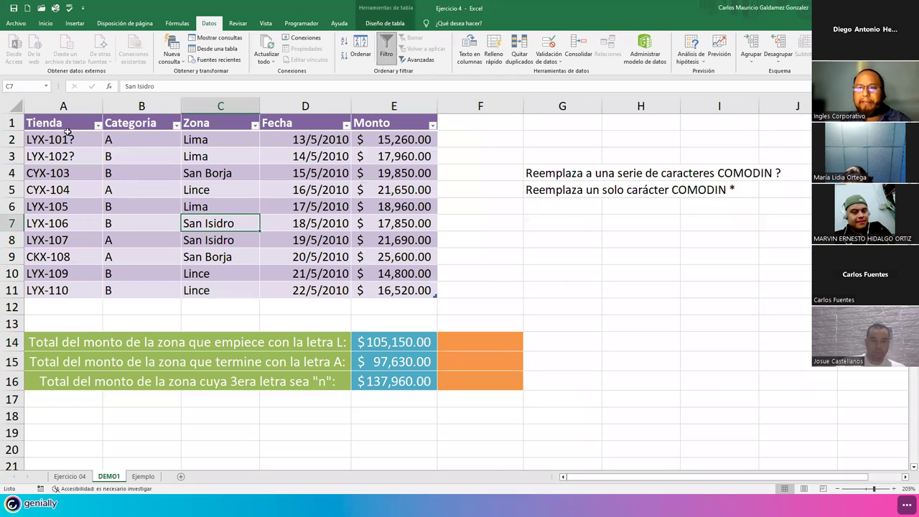
{"action": "left_click_drag", "start_coordinate": [66, 129], "coordinate": [406, 293]}
{"action": "left_click", "coordinate": [45, 23]}
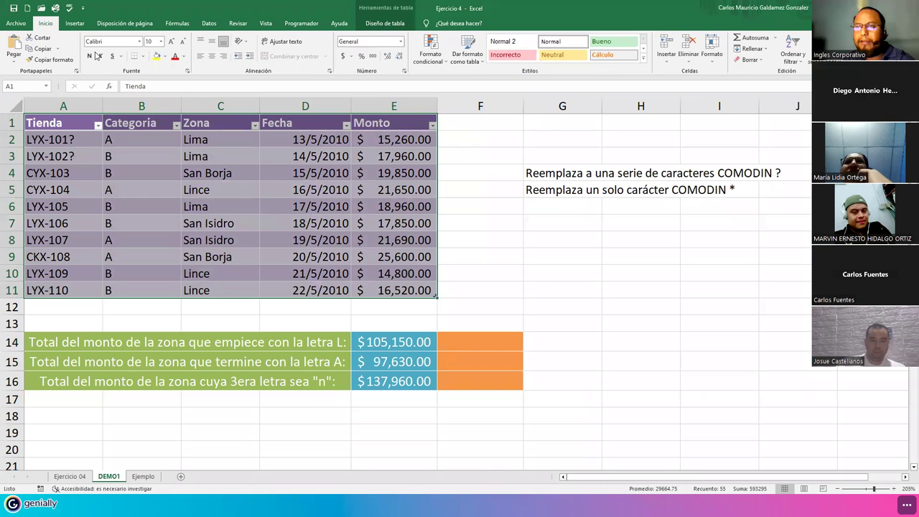
{"action": "left_click", "coordinate": [75, 23]}
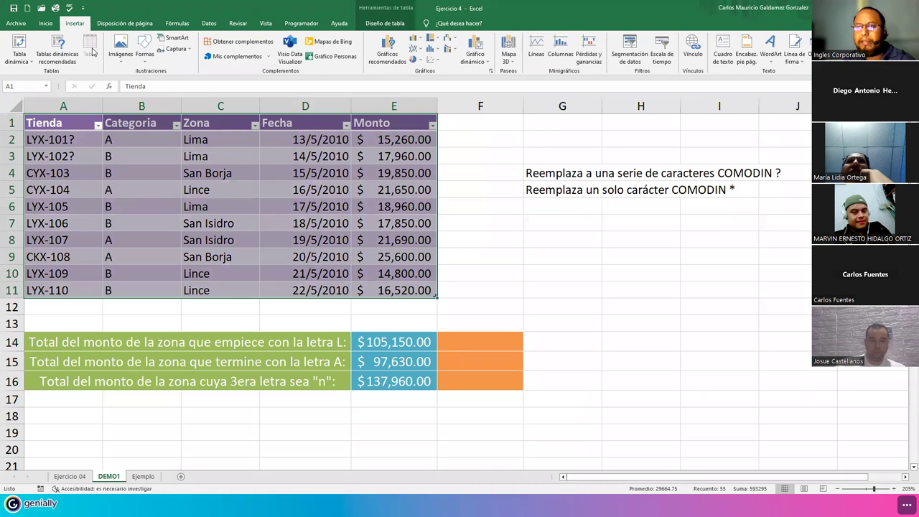
Read the notes in G4 and G5 on the ? and * wildcards
{"action": "left_click", "coordinate": [535, 172]}
{"action": "left_click", "coordinate": [535, 188]}
{"action": "left_click", "coordinate": [534, 175]}
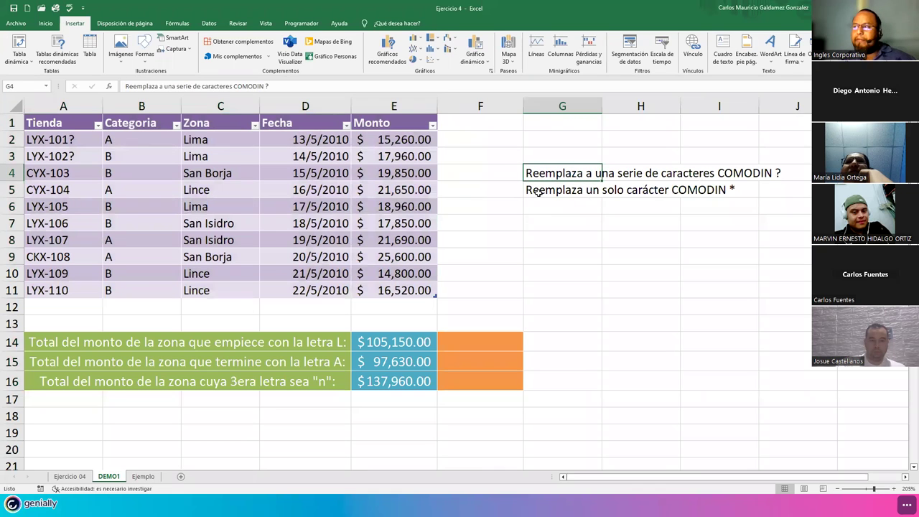
{"action": "left_click", "coordinate": [539, 193]}
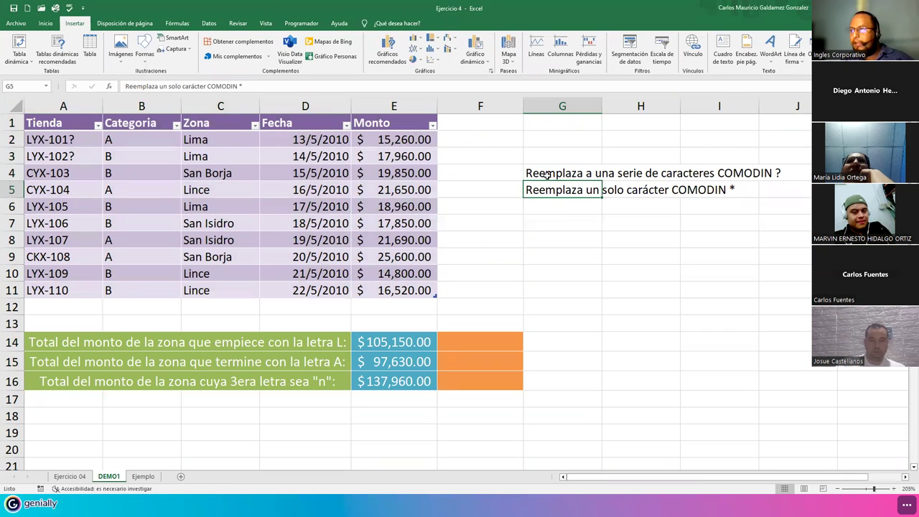
{"action": "left_click", "coordinate": [549, 175]}
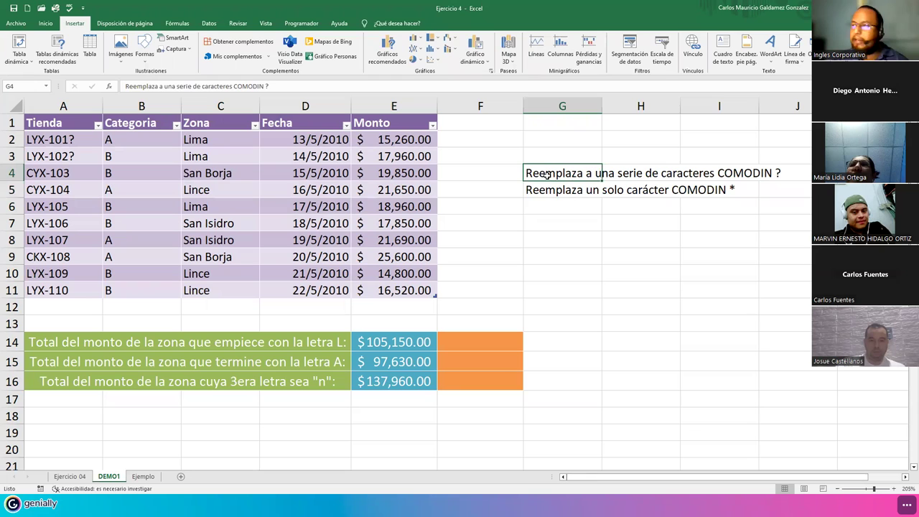
{"action": "left_click", "coordinate": [535, 194]}
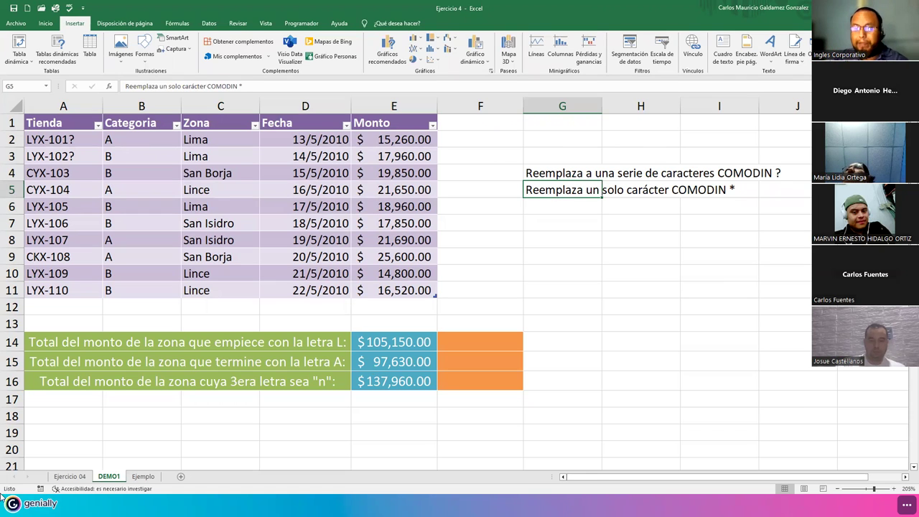
Check the Ejemplo sheet, return to DEMO1 and go over the Tienda, Categoria and Zona columns
{"action": "left_click", "coordinate": [143, 477]}
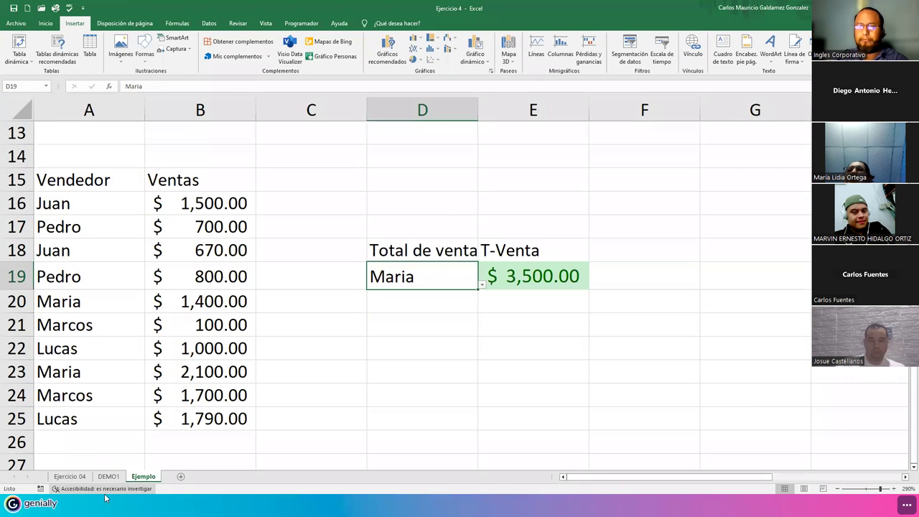
{"action": "left_click", "coordinate": [108, 477]}
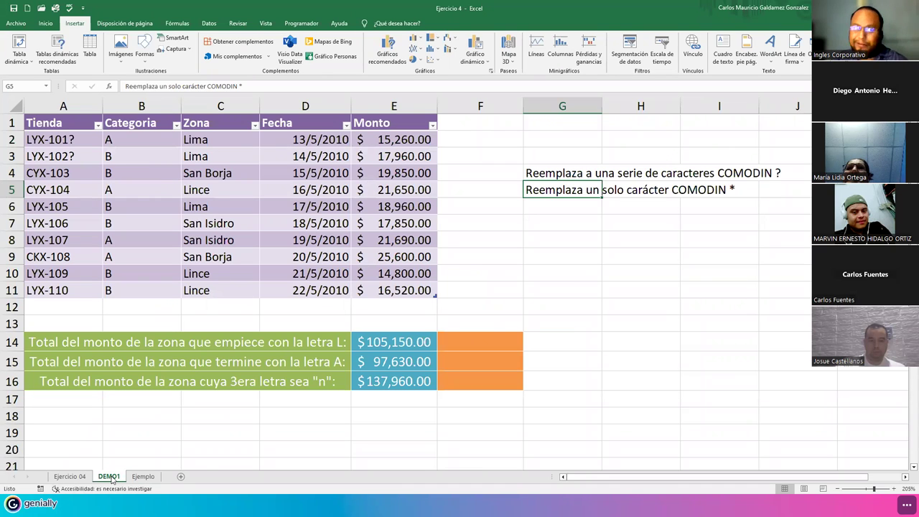
{"action": "left_click", "coordinate": [457, 340]}
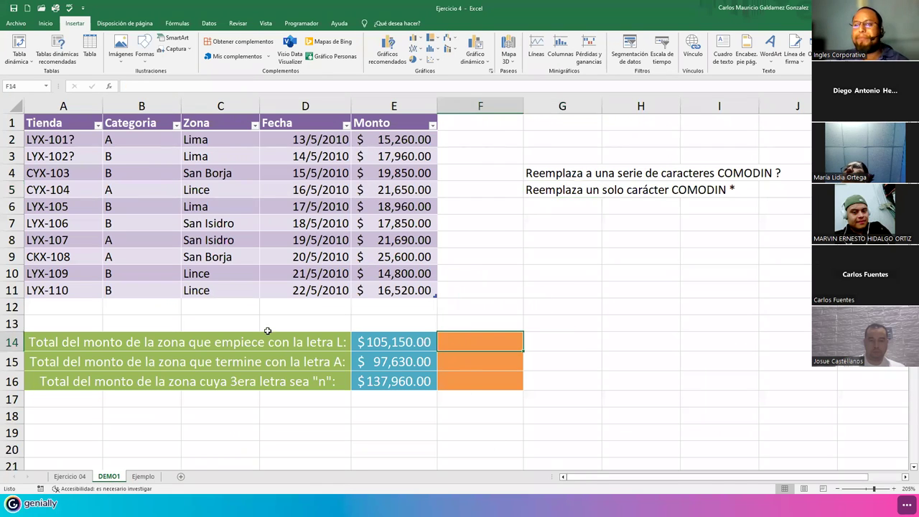
{"action": "left_click_drag", "start_coordinate": [58, 142], "coordinate": [58, 290]}
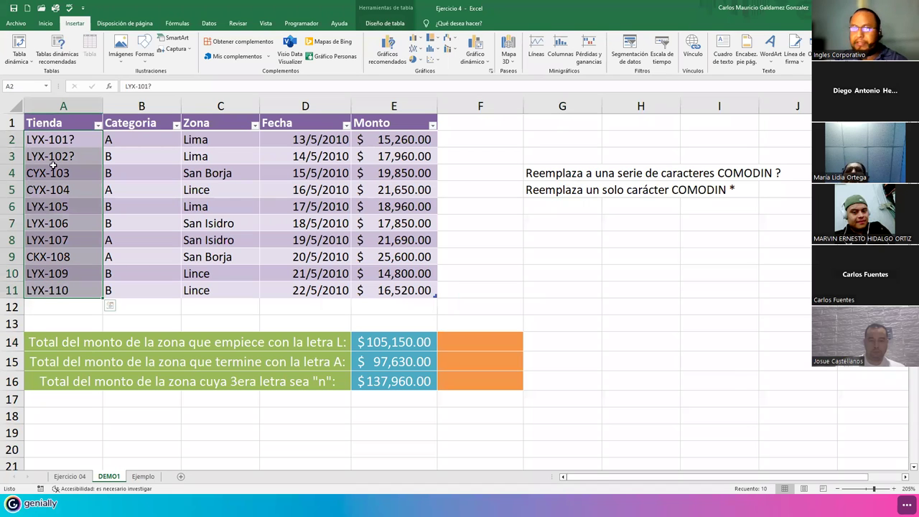
{"action": "left_click_drag", "start_coordinate": [120, 139], "coordinate": [119, 292]}
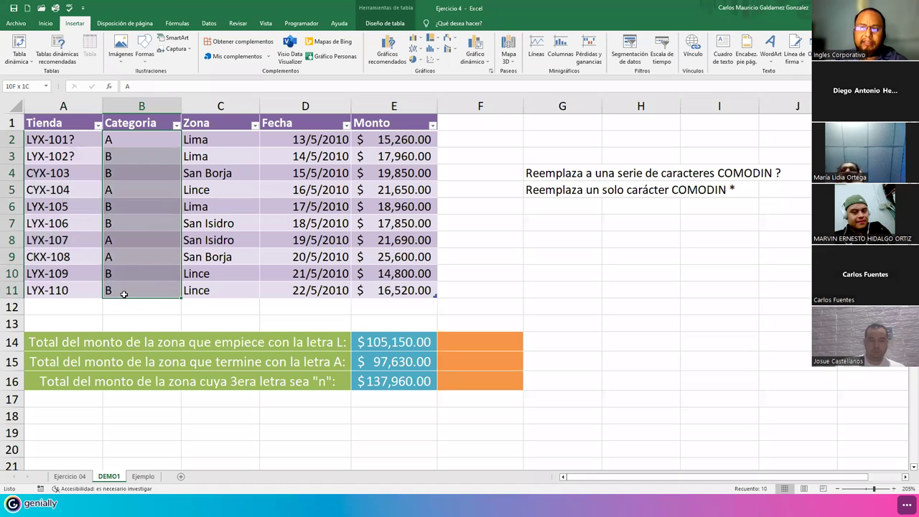
{"action": "left_click_drag", "start_coordinate": [205, 142], "coordinate": [212, 290]}
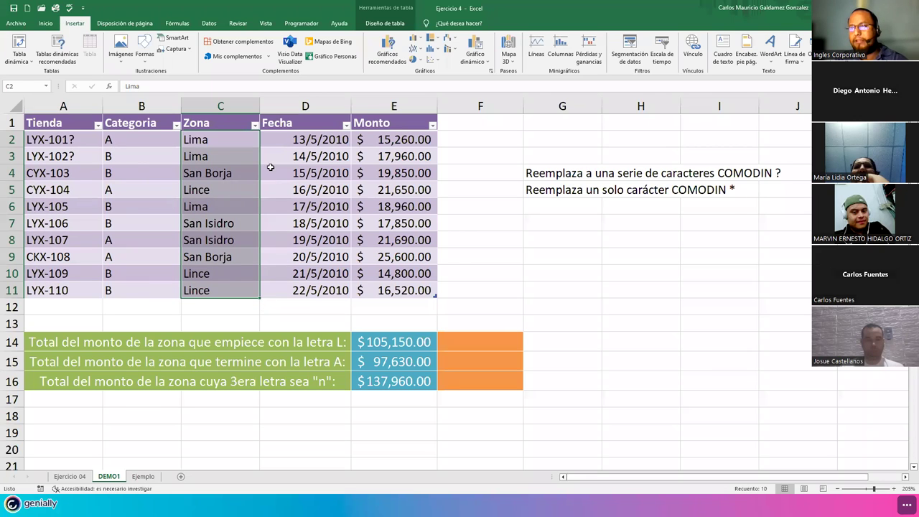
Compare the Categoria and Zona entries in rows 2, 3 and 6, and go over the Fecha and Monto columns
{"action": "left_click", "coordinate": [124, 142]}
{"action": "left_click", "coordinate": [128, 155]}
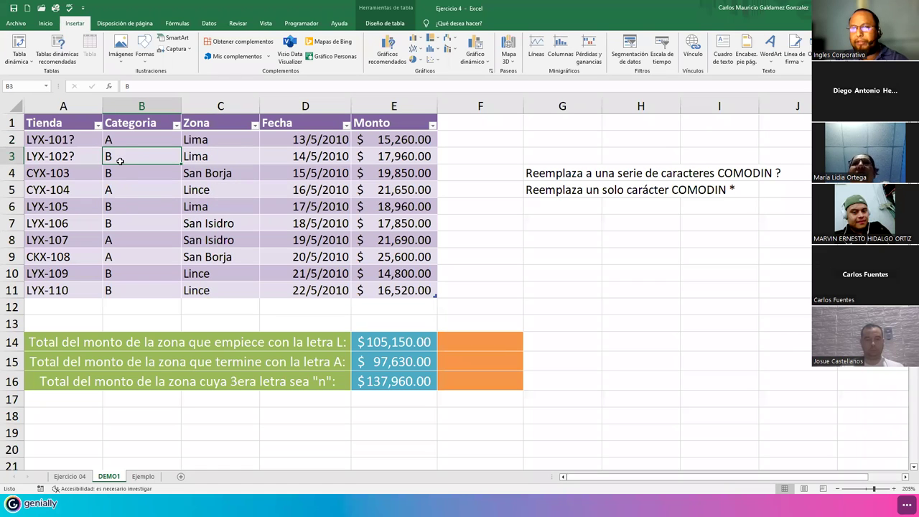
{"action": "left_click_drag", "start_coordinate": [122, 210], "coordinate": [212, 208]}
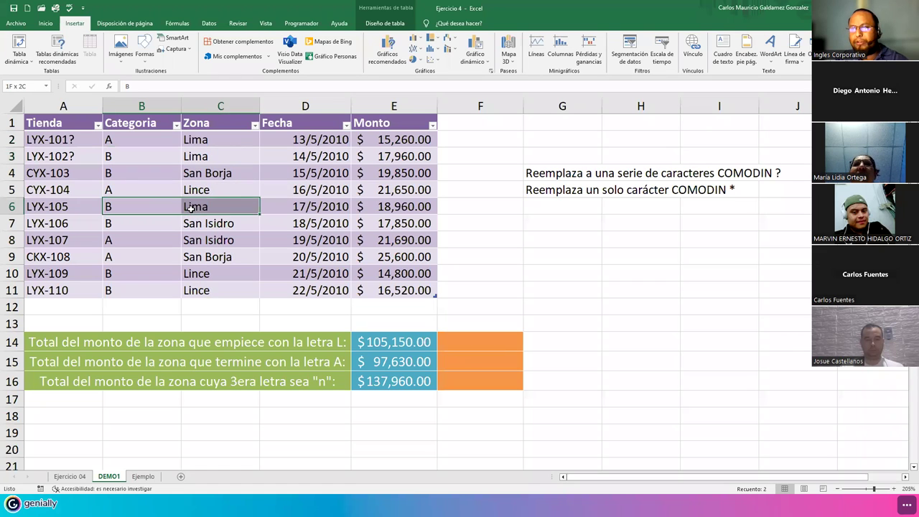
{"action": "left_click", "coordinate": [205, 158]}
{"action": "left_click", "coordinate": [126, 140]}
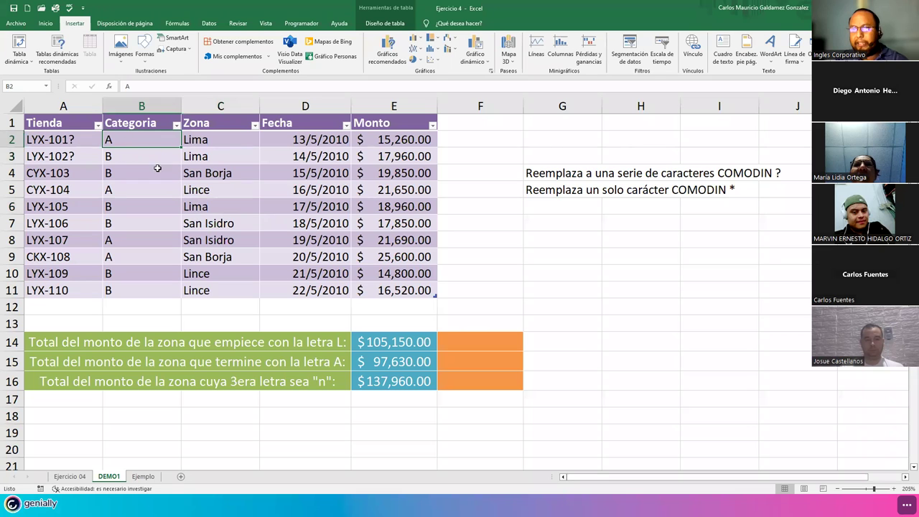
{"action": "left_click_drag", "start_coordinate": [123, 144], "coordinate": [196, 150]}
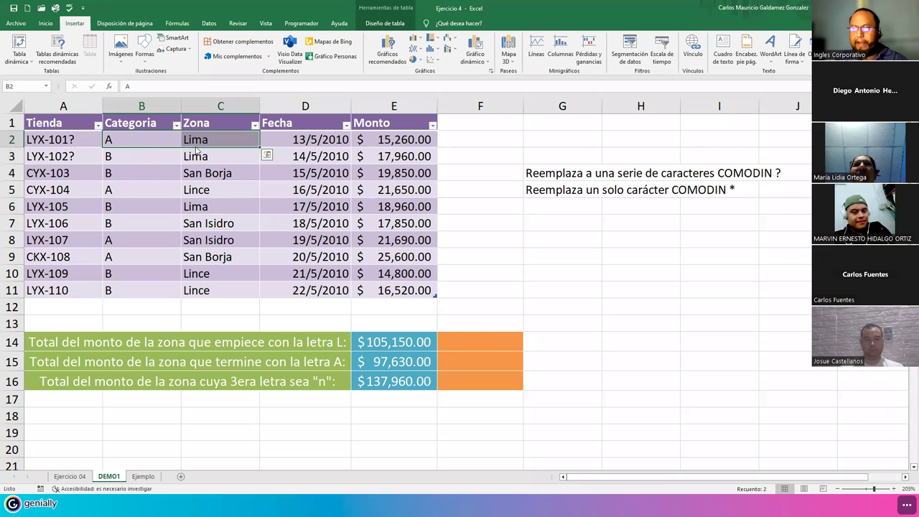
{"action": "left_click_drag", "start_coordinate": [276, 141], "coordinate": [288, 292]}
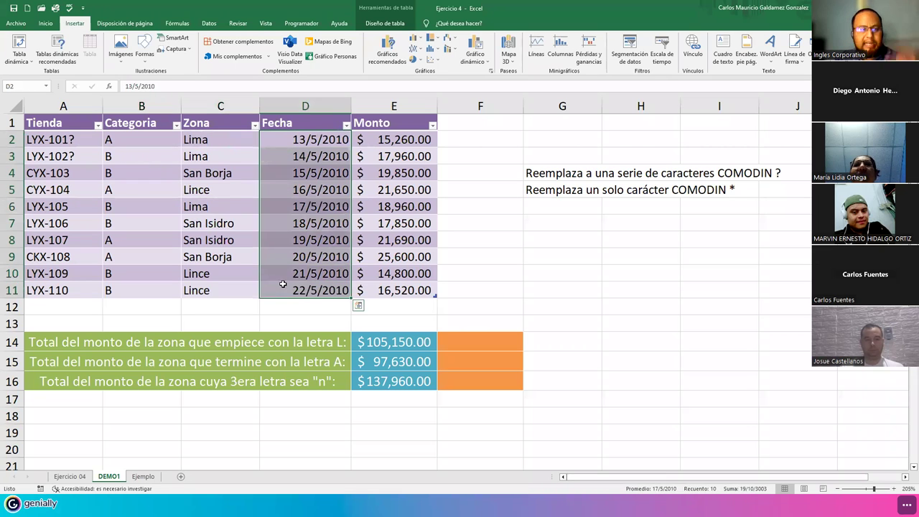
{"action": "left_click", "coordinate": [372, 142]}
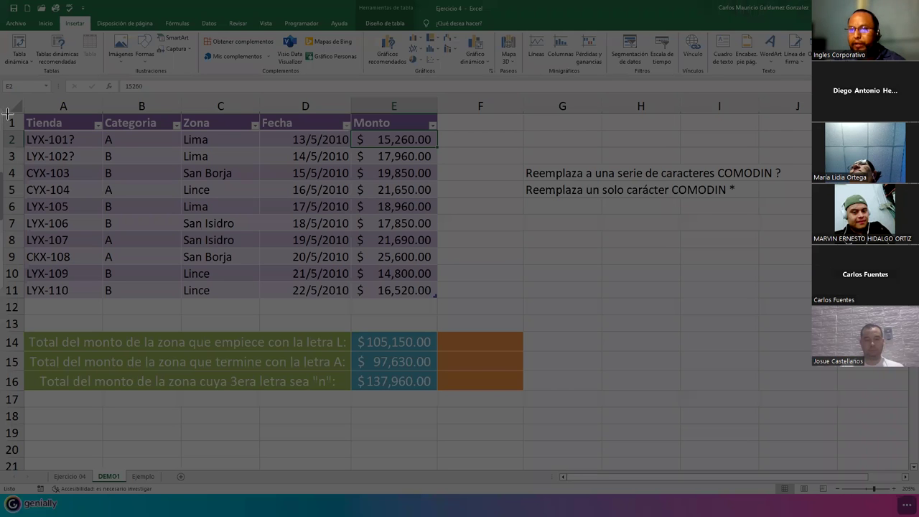
Capture a screen snip covering the store table, the wildcard notes and the zone totals
{"action": "left_click_drag", "start_coordinate": [7, 113], "coordinate": [796, 409]}
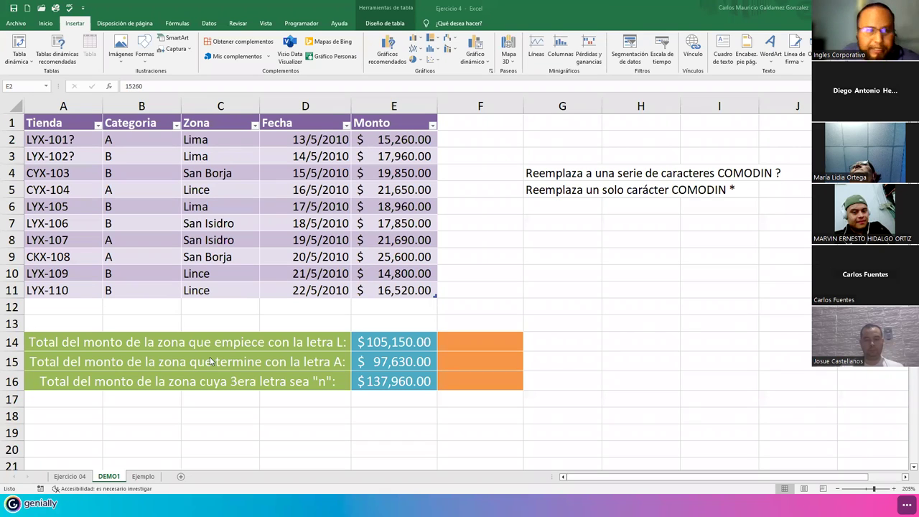
Go over the three total descriptions in A14:A16 against the Zona and Monto columns of the store table
{"action": "left_click", "coordinate": [175, 342]}
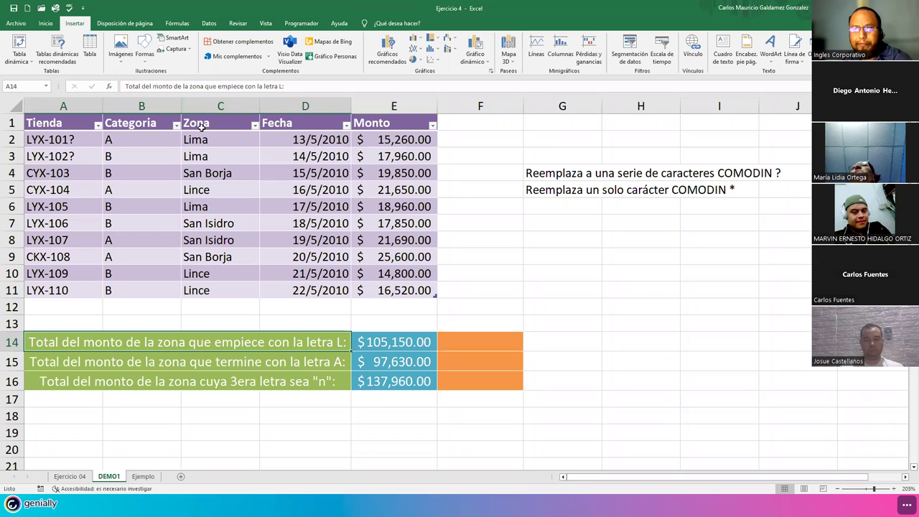
{"action": "left_click_drag", "start_coordinate": [201, 125], "coordinate": [220, 287]}
{"action": "left_click_drag", "start_coordinate": [378, 123], "coordinate": [396, 287]}
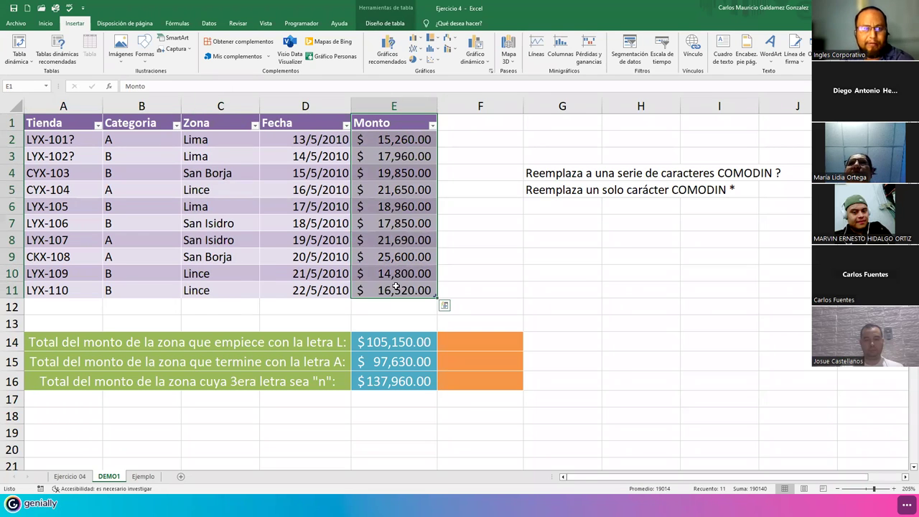
{"action": "left_click", "coordinate": [41, 365]}
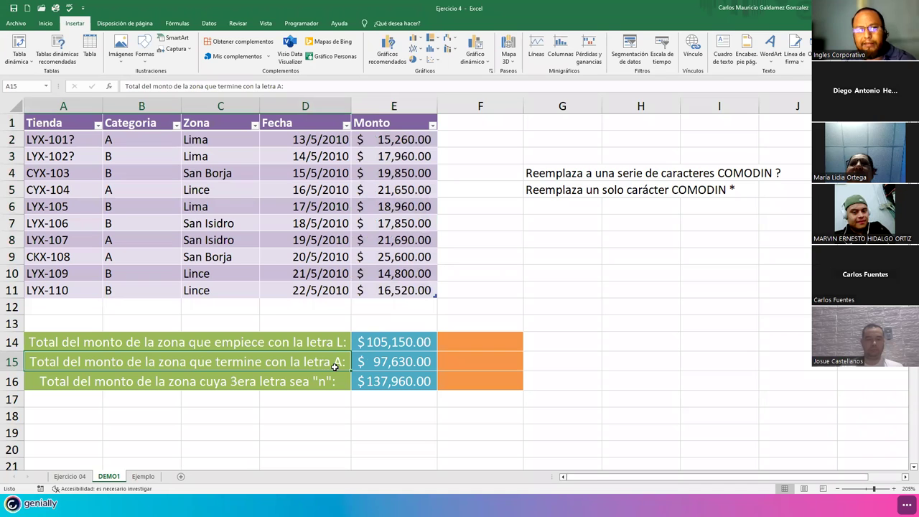
{"action": "left_click_drag", "start_coordinate": [223, 148], "coordinate": [226, 293]}
{"action": "left_click", "coordinate": [122, 383]}
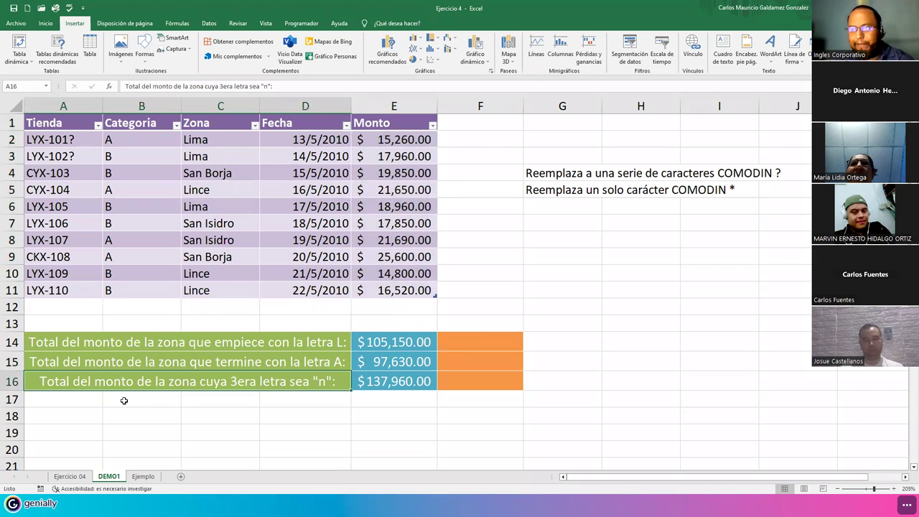
{"action": "left_click_drag", "start_coordinate": [213, 144], "coordinate": [219, 301]}
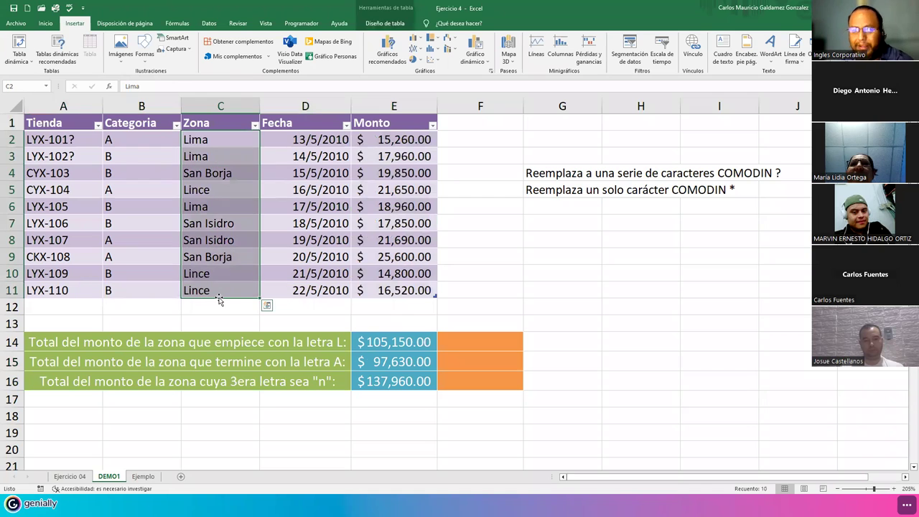
Start a SUMAR.SI formula in F14 with the table's Zona column as the criteria range
{"action": "left_click", "coordinate": [417, 346]}
{"action": "left_click", "coordinate": [459, 346]}
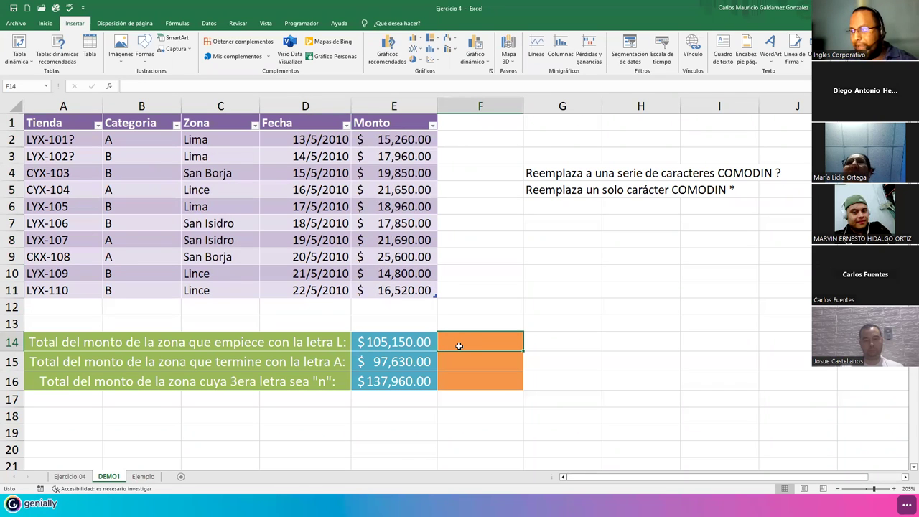
{"action": "key", "text": "Left"}
{"action": "key", "text": "Right"}
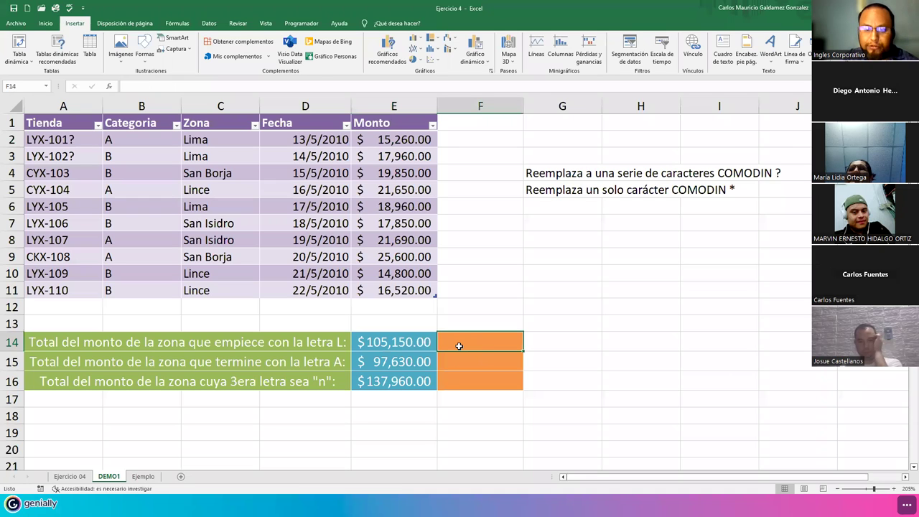
{"action": "type", "text": "=sum"}
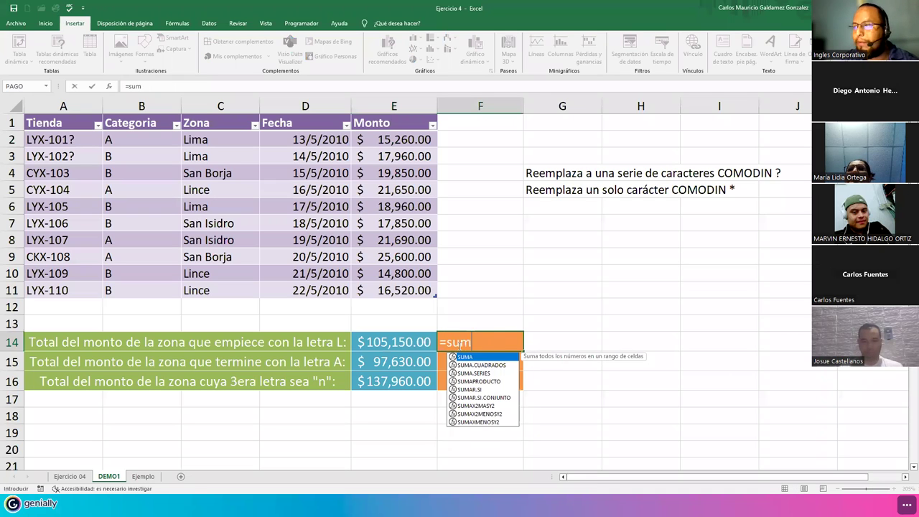
{"action": "key", "text": "Down"}
{"action": "key", "text": "Down"}
{"action": "key", "text": "Down"}
{"action": "key", "text": "Down"}
{"action": "key", "text": "Tab"}
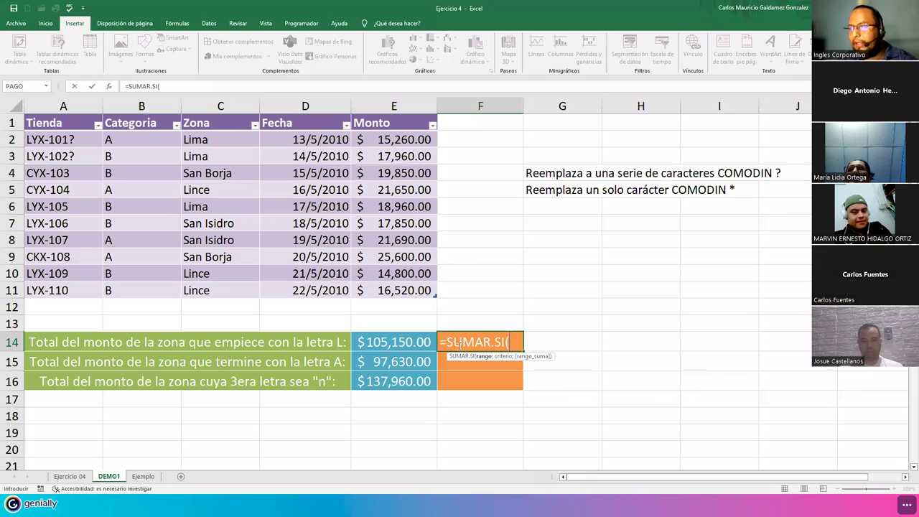
{"action": "left_click", "coordinate": [199, 142]}
{"action": "left_click_drag", "start_coordinate": [199, 142], "coordinate": [215, 291]}
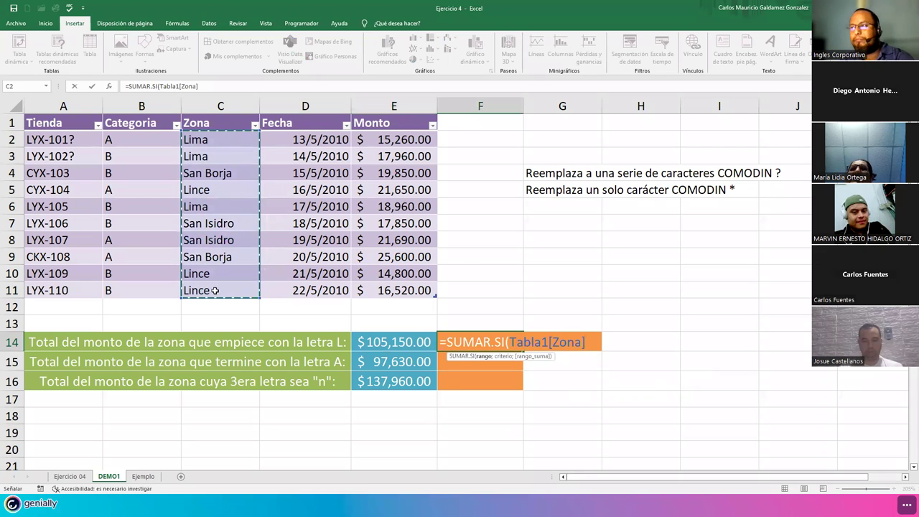
Enter "L??*" as the criterion of the F14 formula and review its letter and wildcard parts
{"action": "type", "text": ";\"L"}
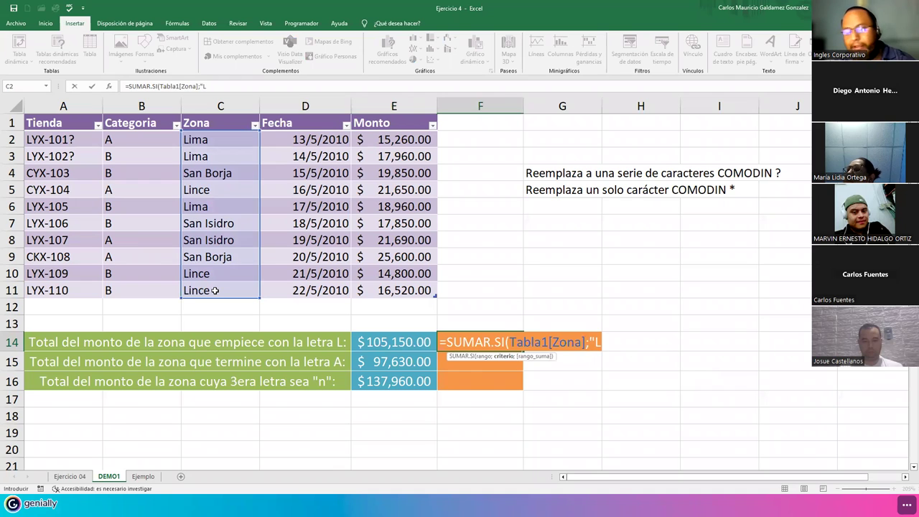
{"action": "type", "text": "??"}
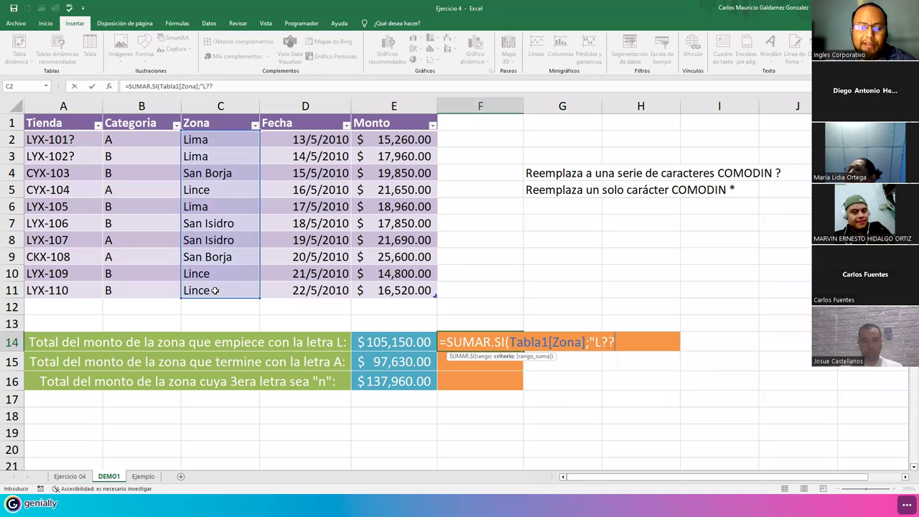
{"action": "type", "text": "?*"}
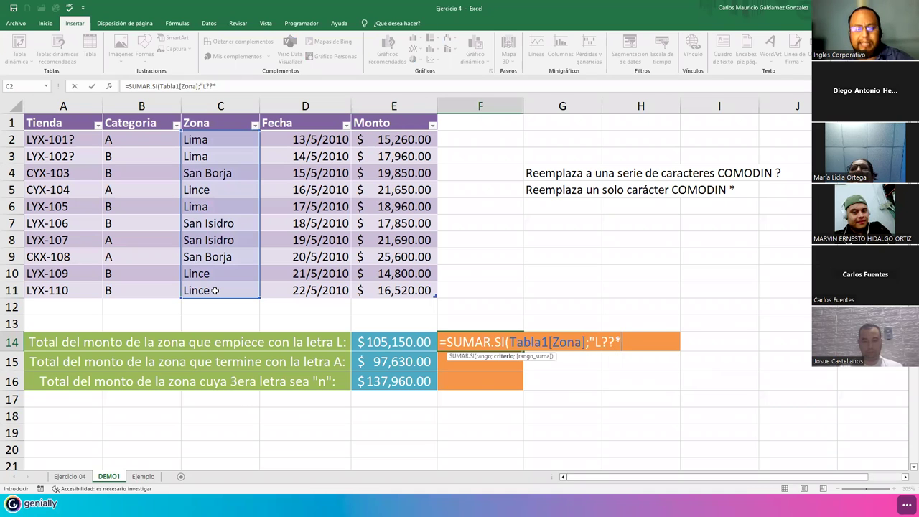
{"action": "type", "text": "\""}
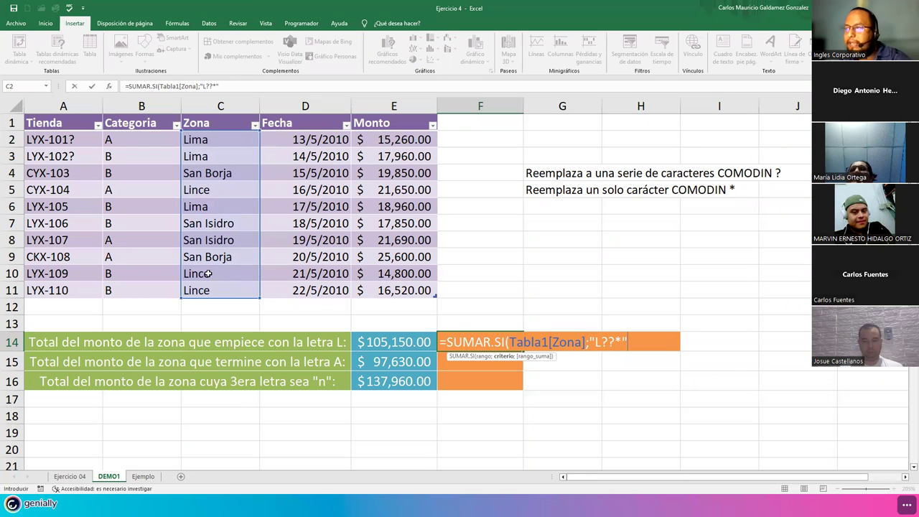
{"action": "left_click", "coordinate": [596, 342]}
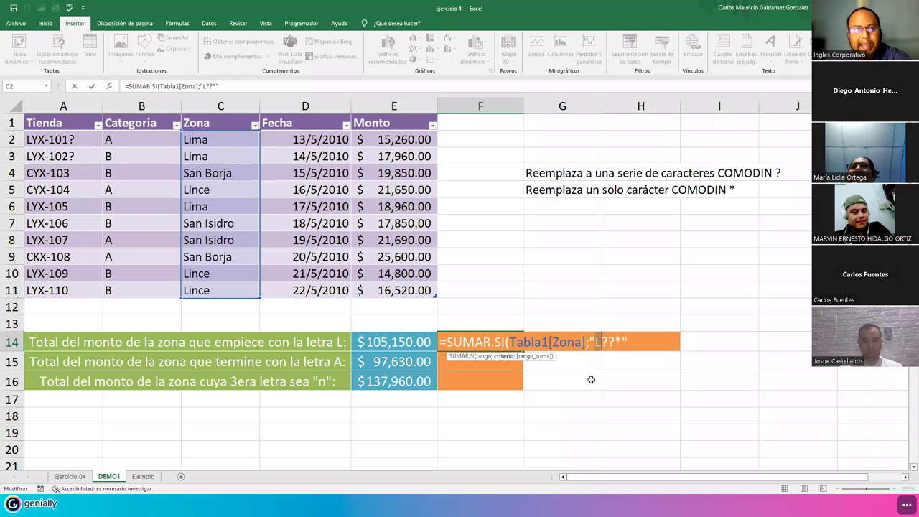
{"action": "left_click_drag", "start_coordinate": [603, 341], "coordinate": [621, 345]}
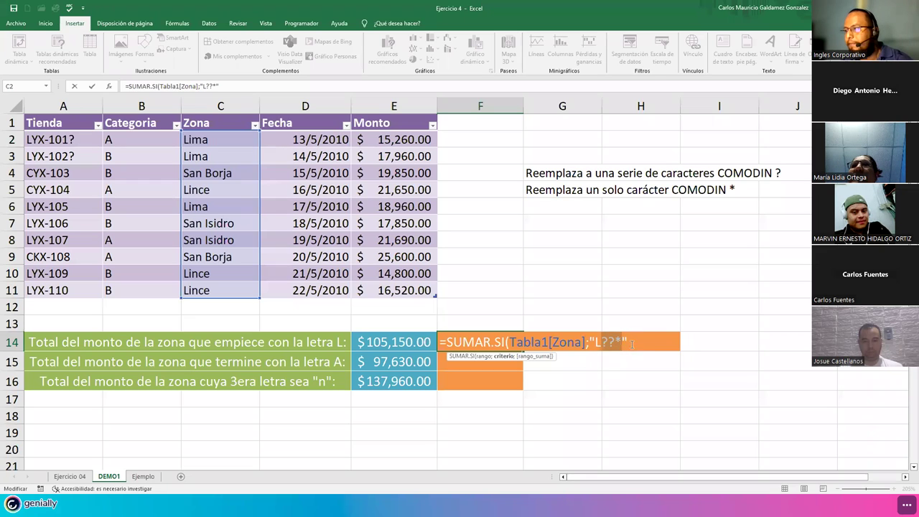
Add the Monto column as the sum range of the F14 formula and close the parenthesis
{"action": "left_click", "coordinate": [631, 341]}
{"action": "type", "text": ";"}
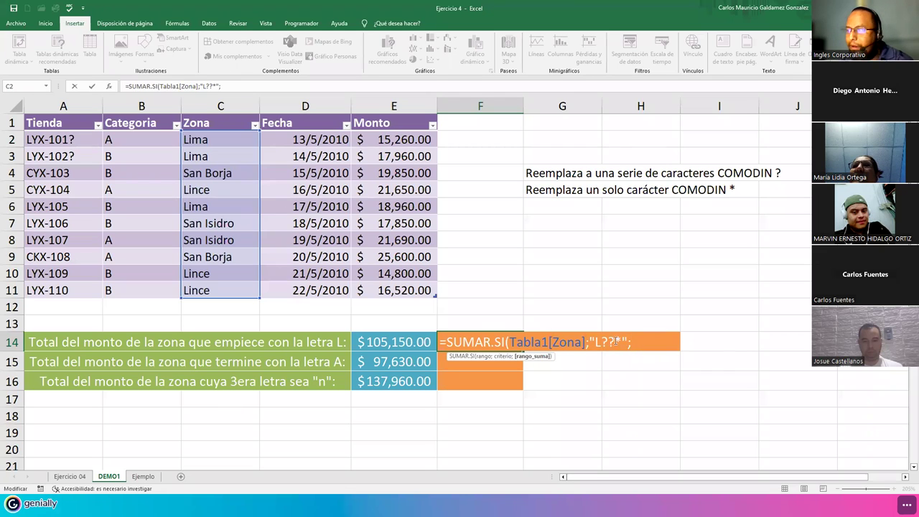
{"action": "left_click_drag", "start_coordinate": [375, 140], "coordinate": [389, 289]}
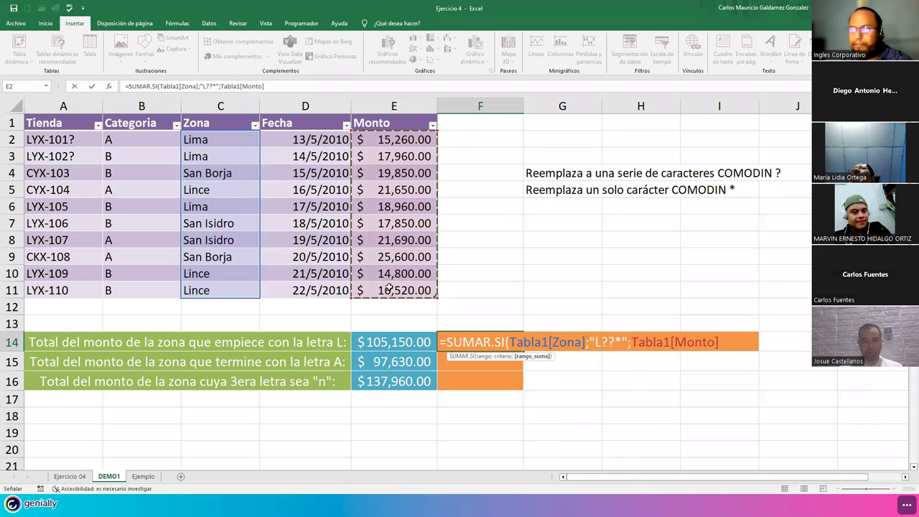
{"action": "type", "text": ")"}
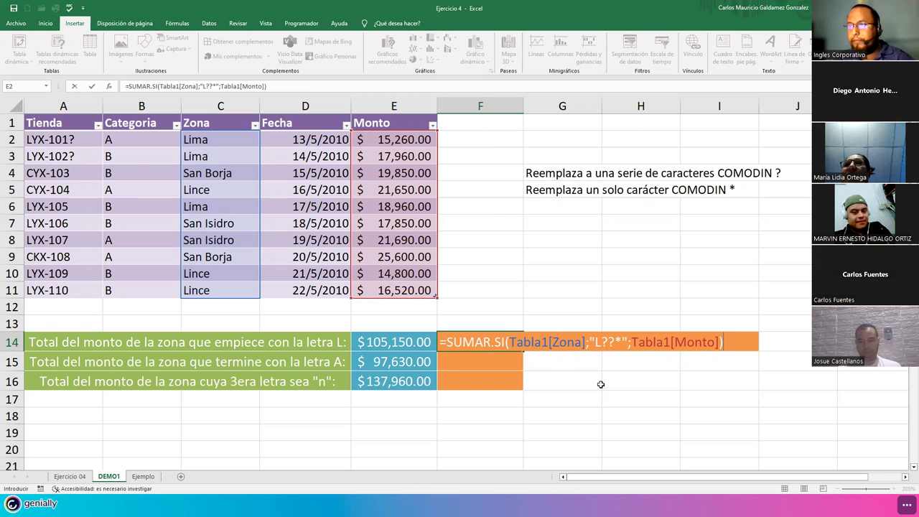
Try the letter S in place of L in the F14 criterion and undo the replacement
{"action": "left_click", "coordinate": [597, 343]}
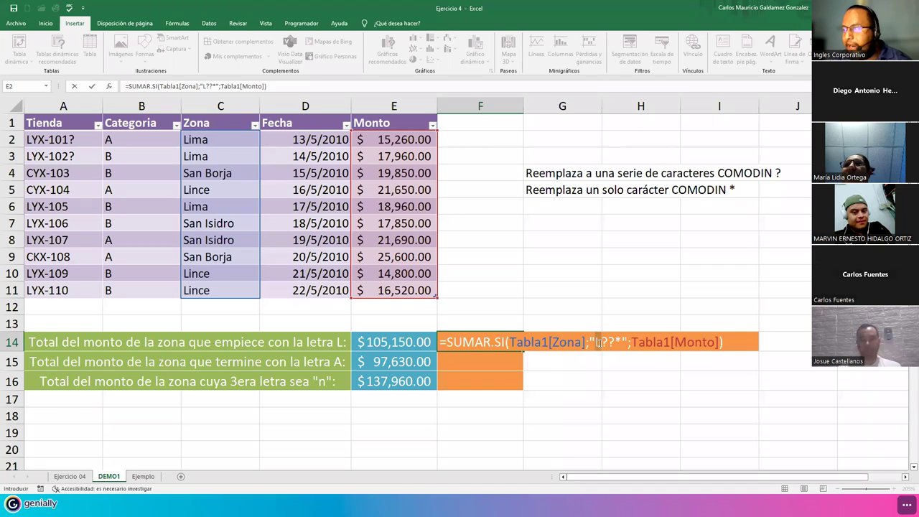
{"action": "type", "text": "S"}
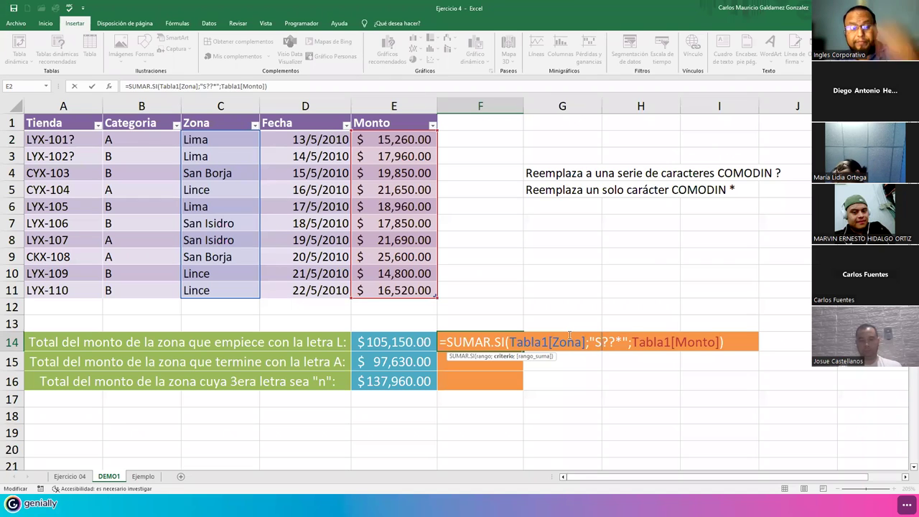
{"action": "key", "text": "ctrl+z"}
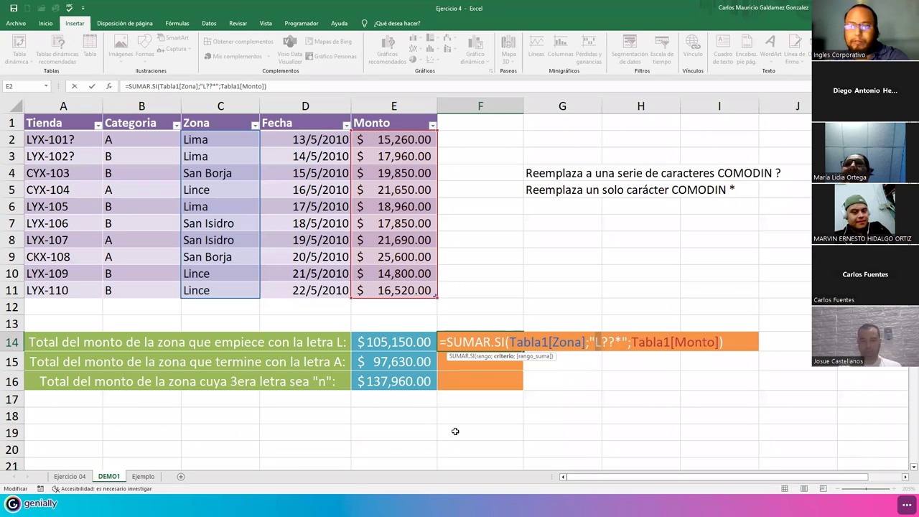
Commit the F14 formula and check it against the sum of the Monto amounts for the Lima and Lince rows
{"action": "key", "text": "Return"}
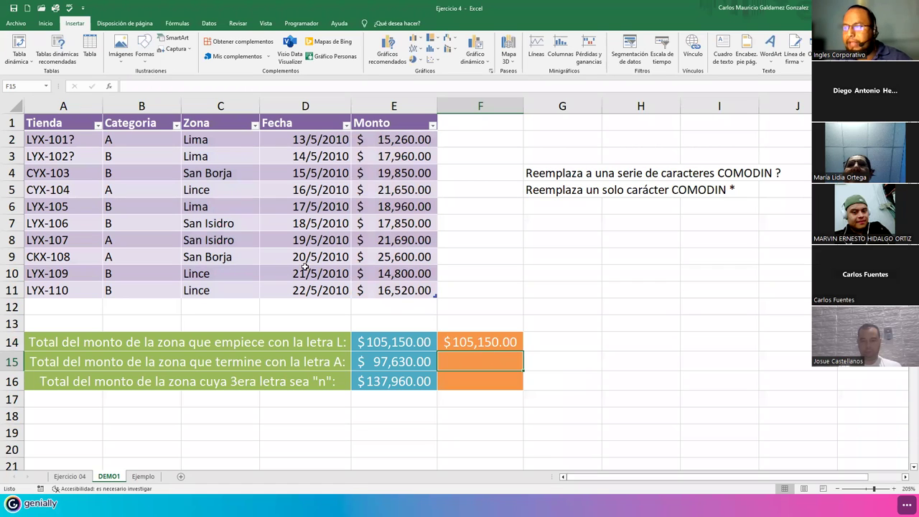
{"action": "left_click_drag", "start_coordinate": [392, 143], "coordinate": [391, 206]}
{"action": "left_click_drag", "start_coordinate": [380, 274], "coordinate": [382, 290]}
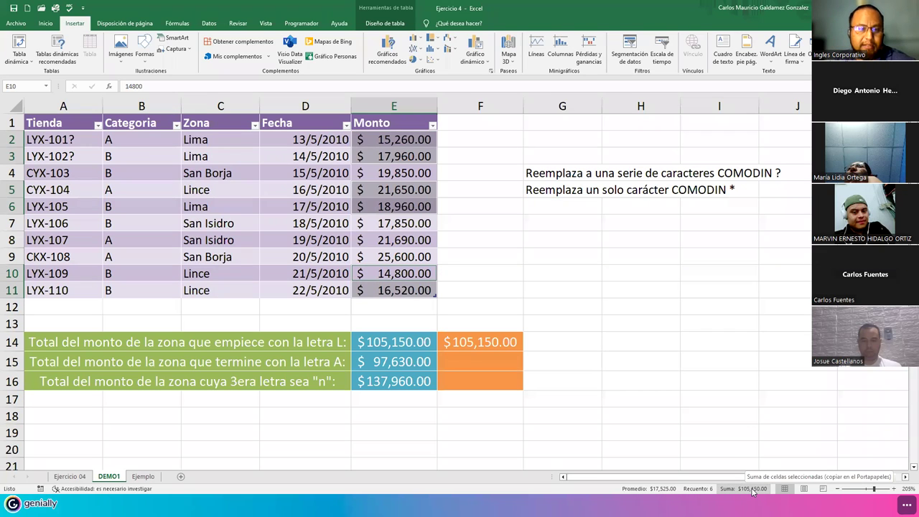
{"action": "left_click", "coordinate": [478, 346]}
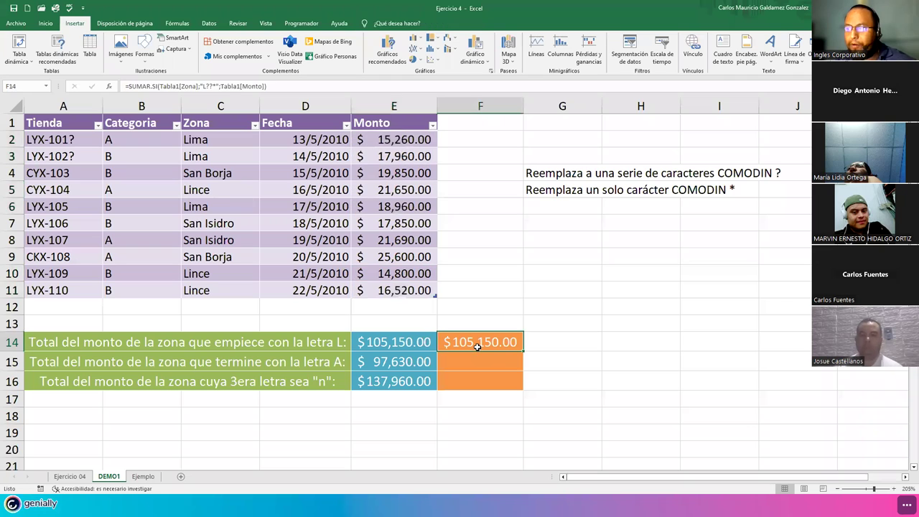
{"action": "double_click", "coordinate": [478, 344]}
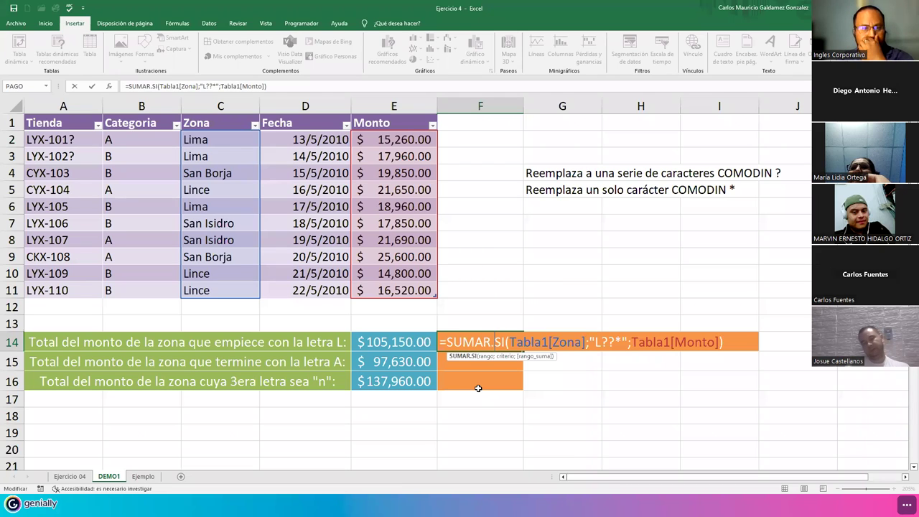
{"action": "key", "text": "Return"}
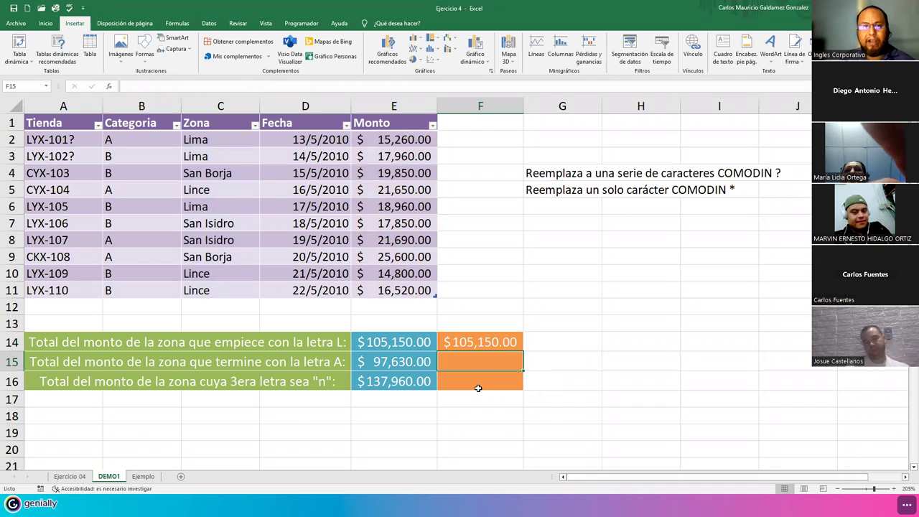
Start a SUMAR.SI formula in F15 with the table's Zona column as the range
{"action": "type", "text": "="}
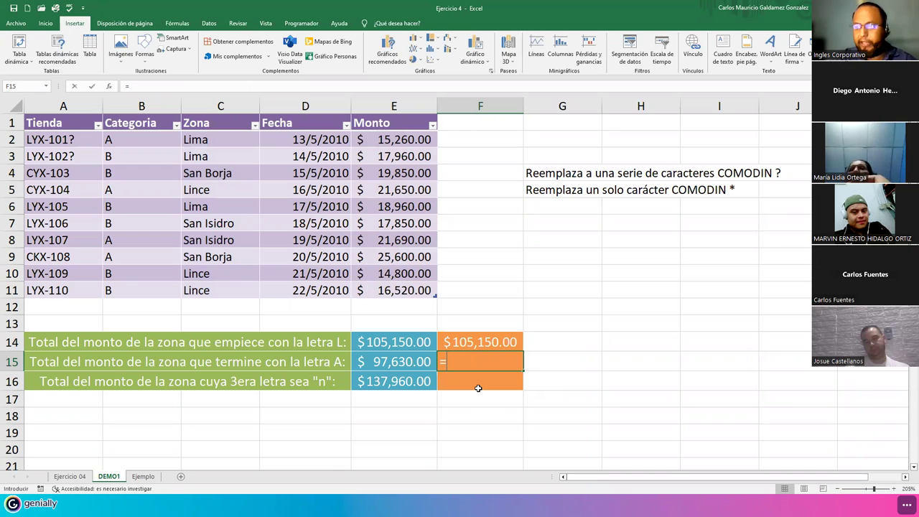
{"action": "type", "text": "sumar."}
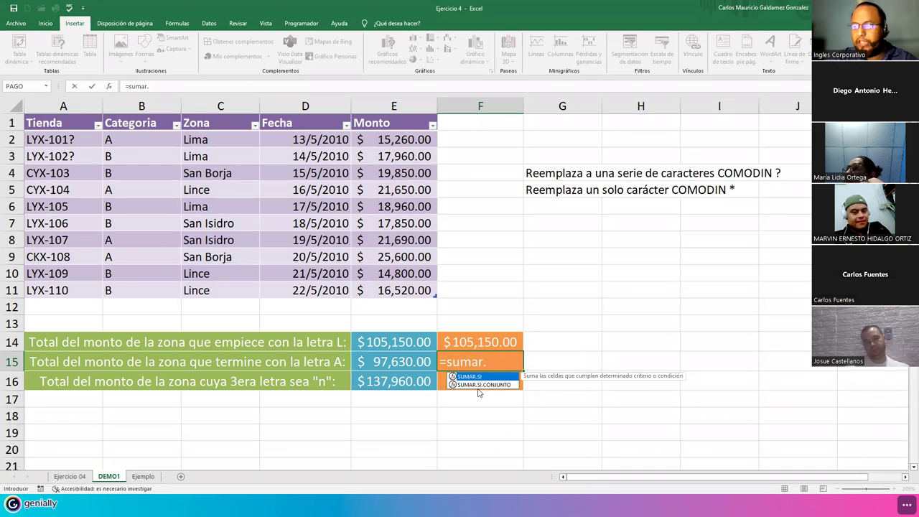
{"action": "key", "text": "Tab"}
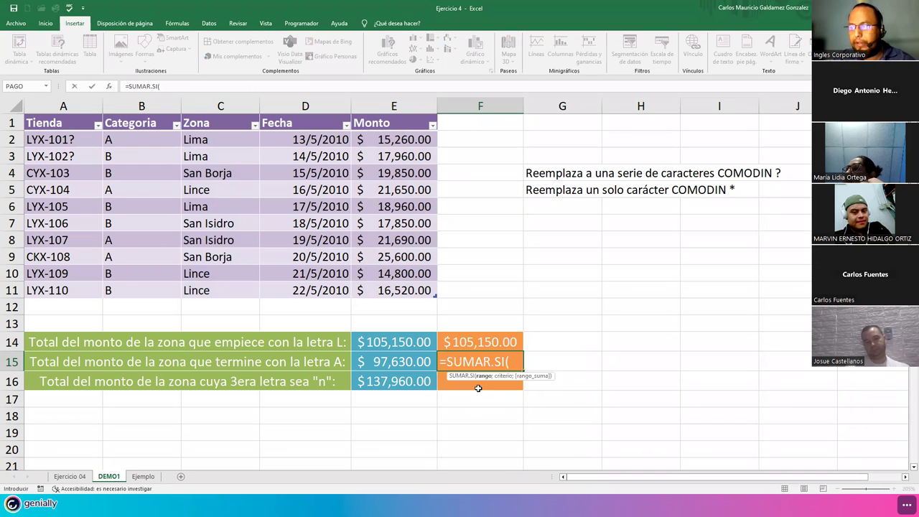
{"action": "left_click_drag", "start_coordinate": [216, 139], "coordinate": [228, 289]}
Enter "*??A" as the criterion of the F15 formula
{"action": "type", "text": ";\""}
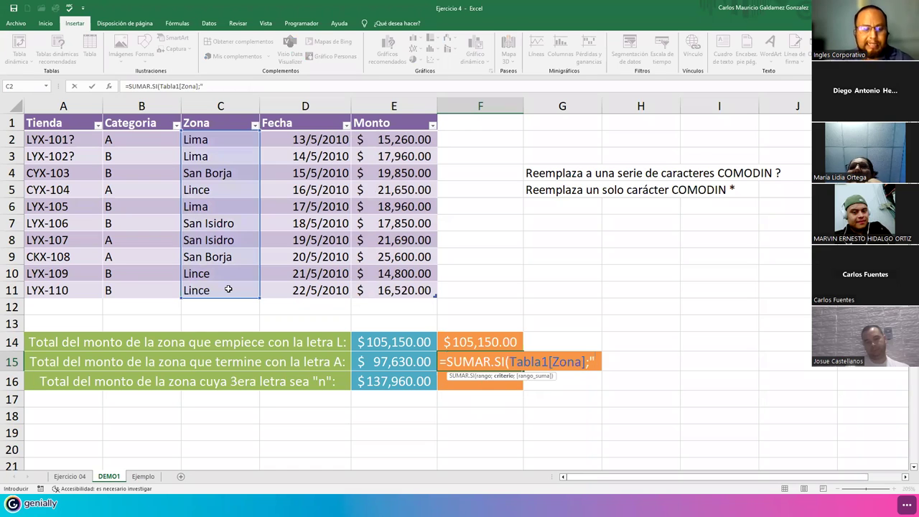
{"action": "type", "text": "*"}
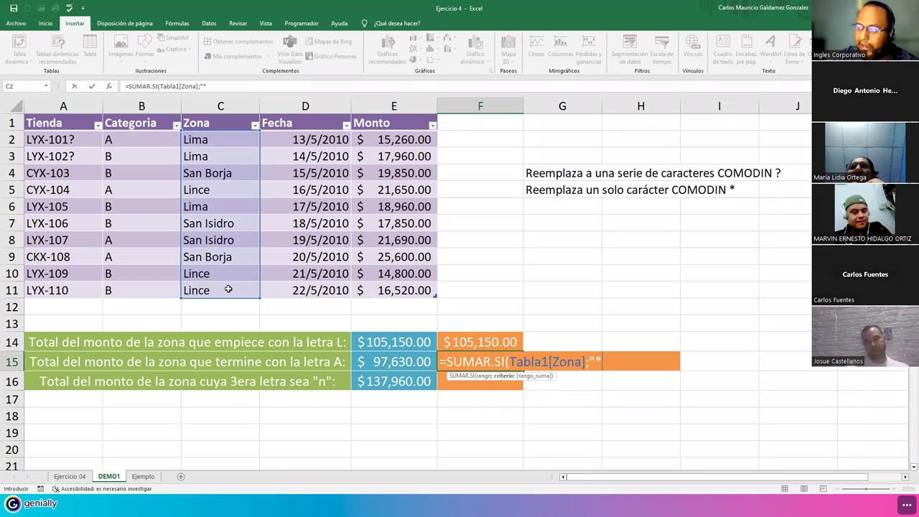
{"action": "type", "text": "?"}
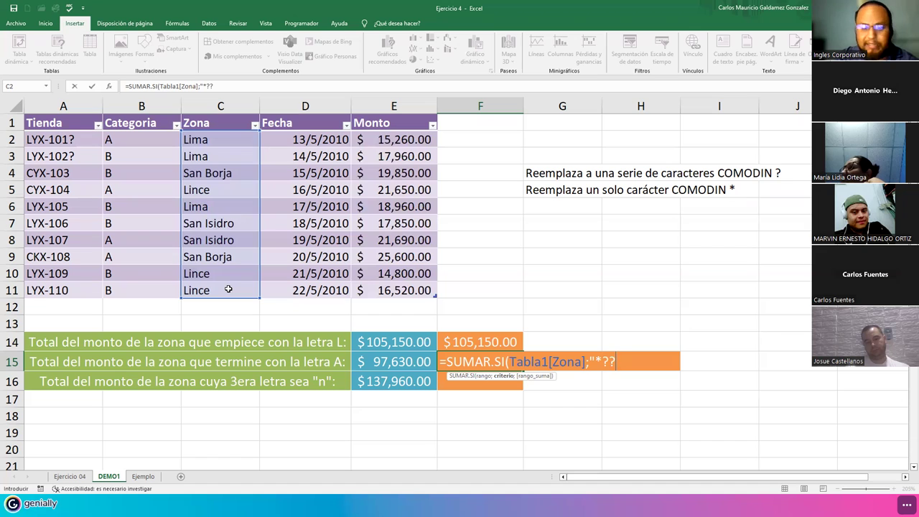
{"action": "type", "text": "A"}
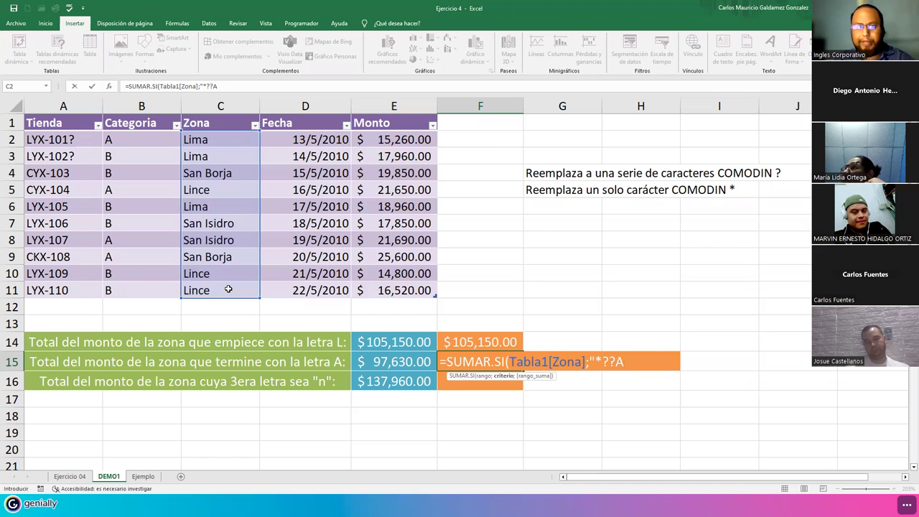
{"action": "type", "text": "\""}
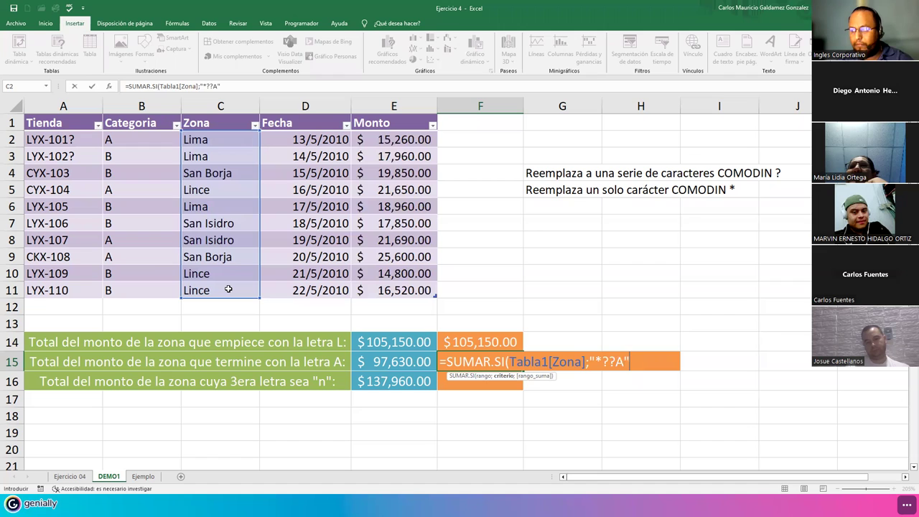
Add the Monto column as the sum range of the F15 formula and commit it
{"action": "type", "text": ";"}
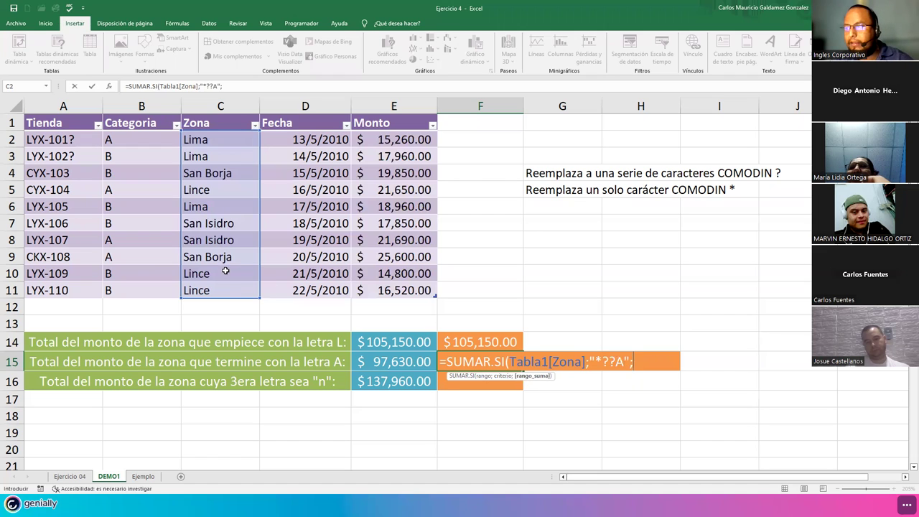
{"action": "left_click_drag", "start_coordinate": [355, 144], "coordinate": [387, 291]}
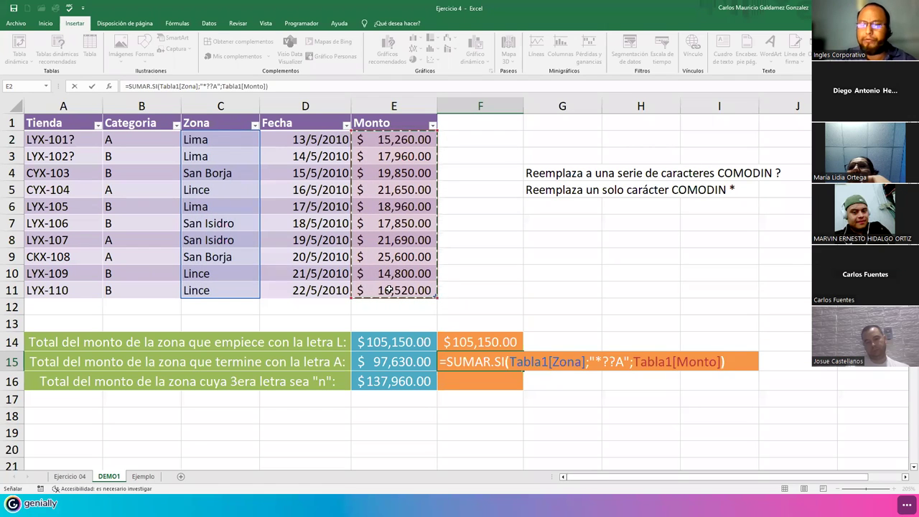
{"action": "key", "text": "Return"}
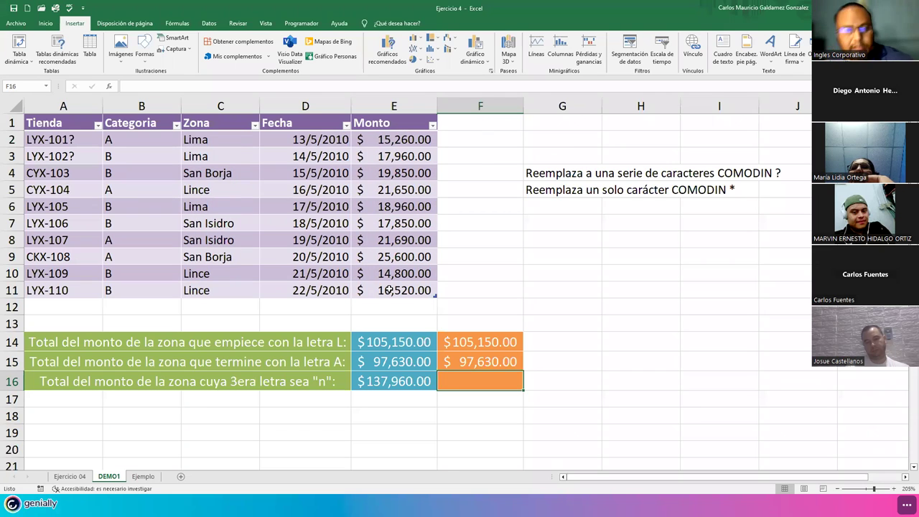
Try the letter O in place of A in the F15 criterion, check it against the San Isidro amounts, and undo the replacement
{"action": "left_click", "coordinate": [483, 364]}
{"action": "double_click", "coordinate": [483, 365]}
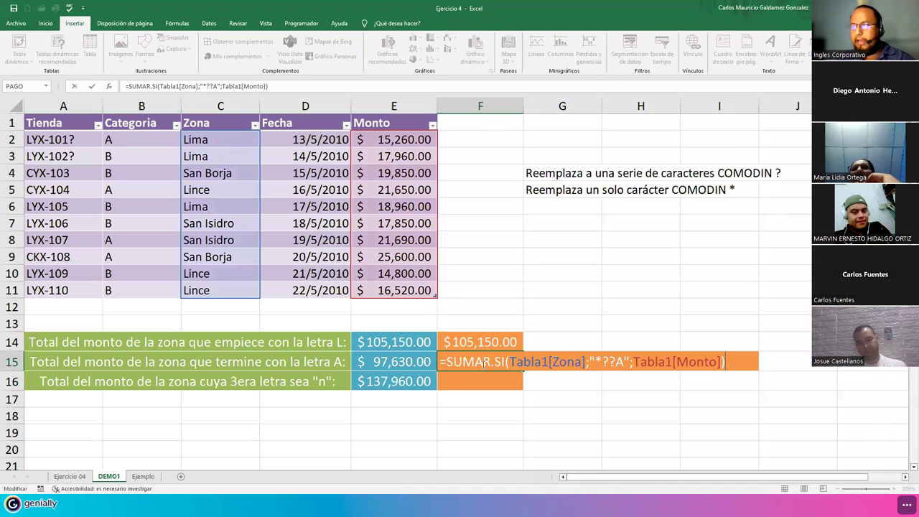
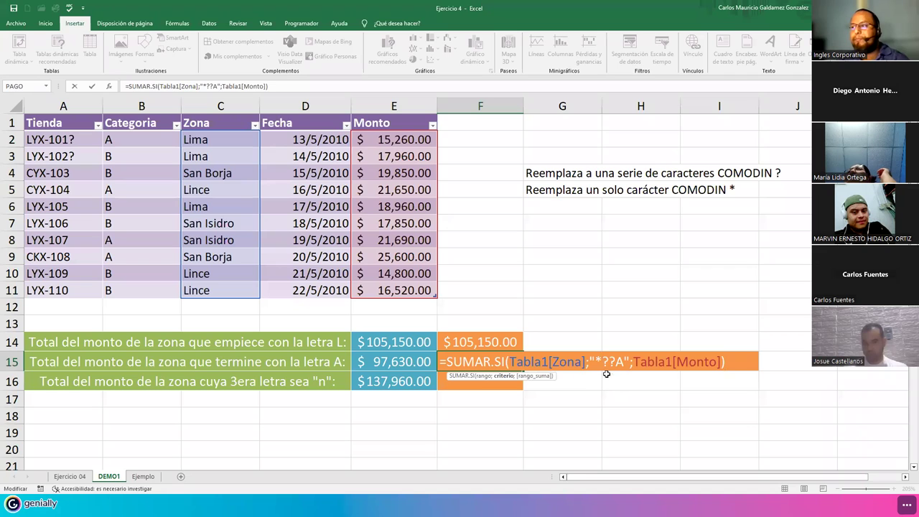
{"action": "left_click_drag", "start_coordinate": [626, 362], "coordinate": [616, 361]}
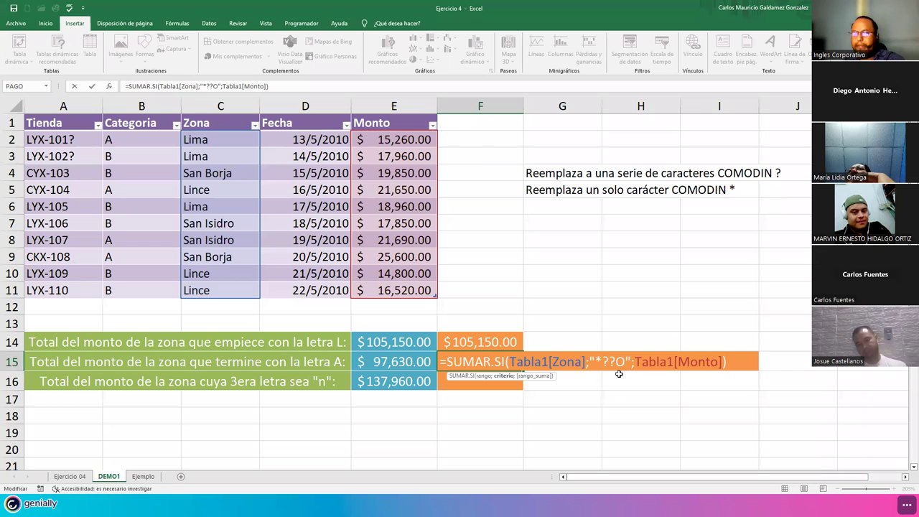
{"action": "key", "text": "Return"}
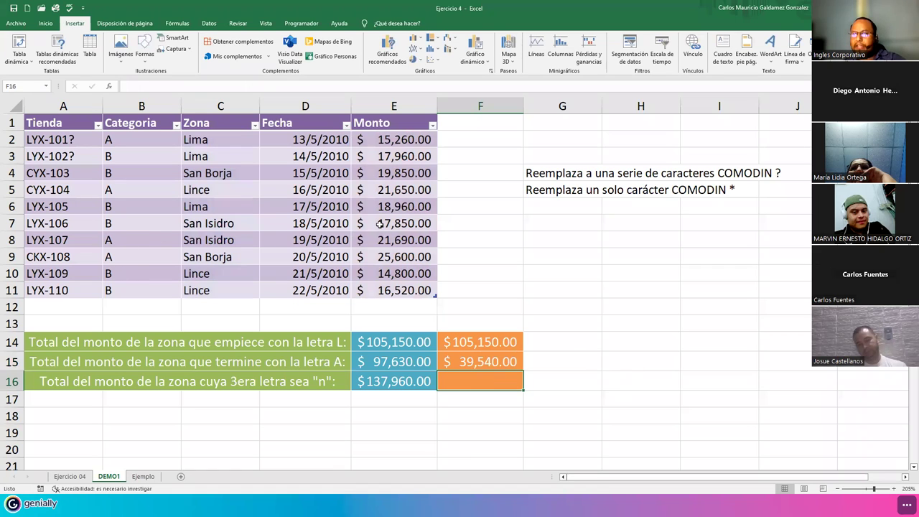
{"action": "left_click_drag", "start_coordinate": [381, 224], "coordinate": [380, 240]}
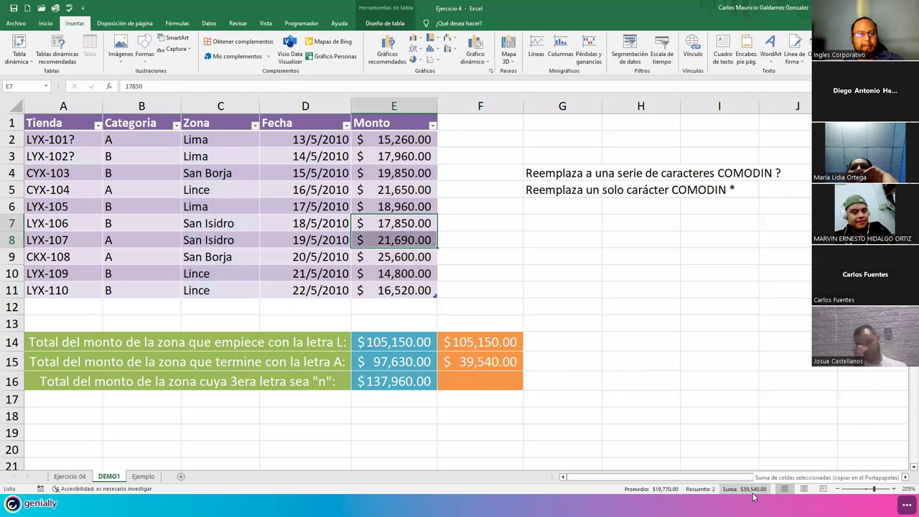
{"action": "key", "text": "ctrl+z"}
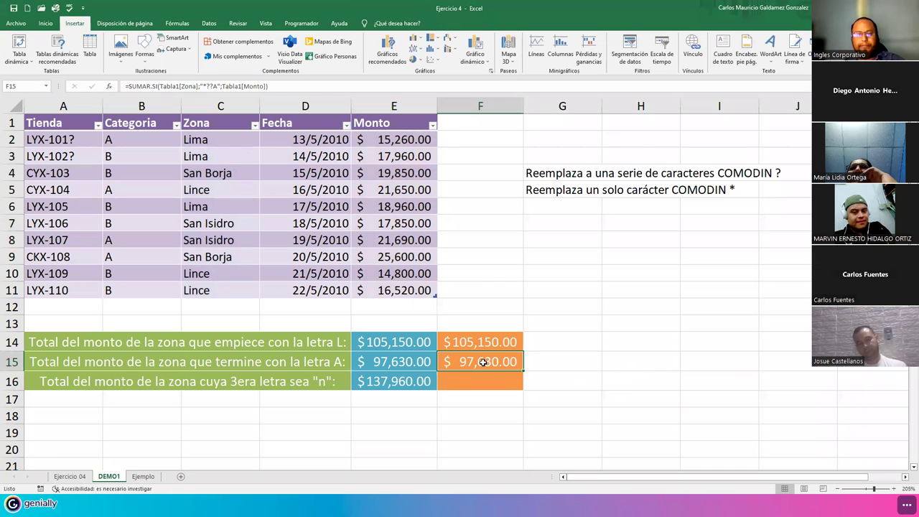
Compare the wildcard criteria of the F14 and F15 SUMAR.SI formulas, leaving both formulas as they are
{"action": "double_click", "coordinate": [483, 362]}
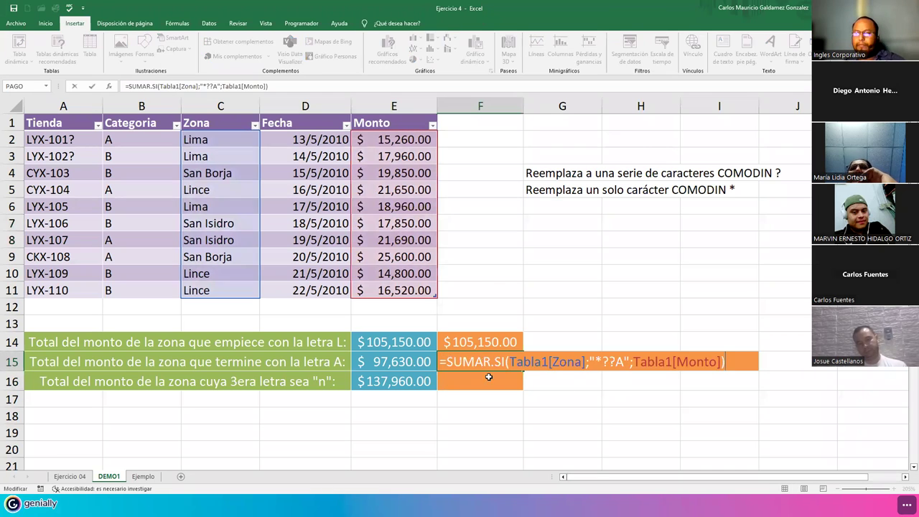
{"action": "left_click", "coordinate": [458, 342]}
{"action": "double_click", "coordinate": [458, 342]}
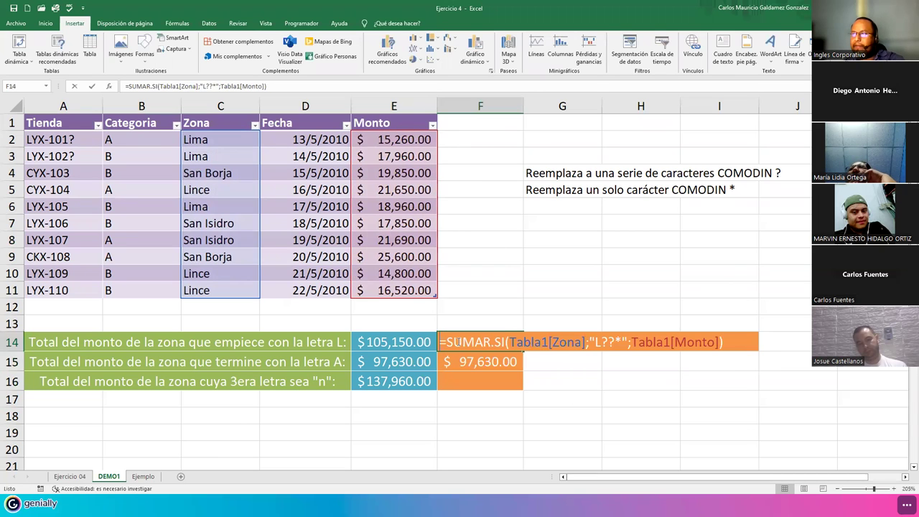
{"action": "left_click_drag", "start_coordinate": [590, 343], "coordinate": [628, 343]}
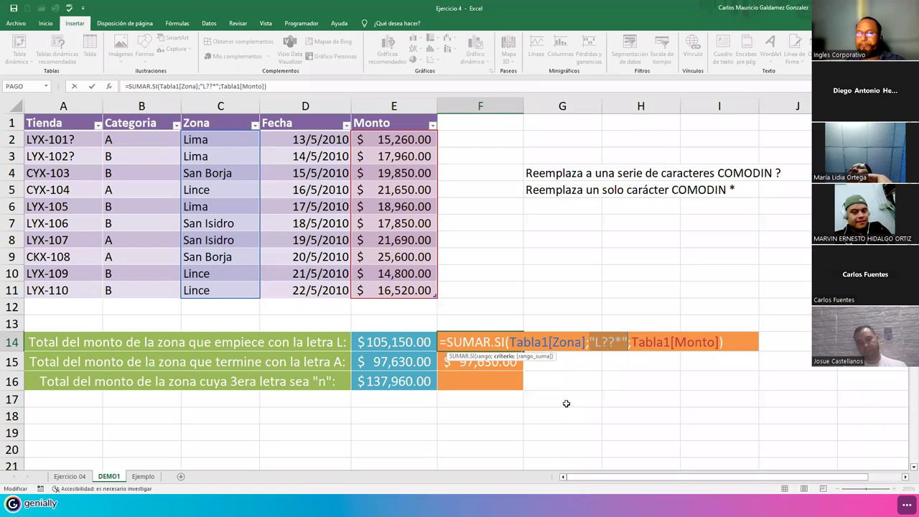
{"action": "key", "text": "Return"}
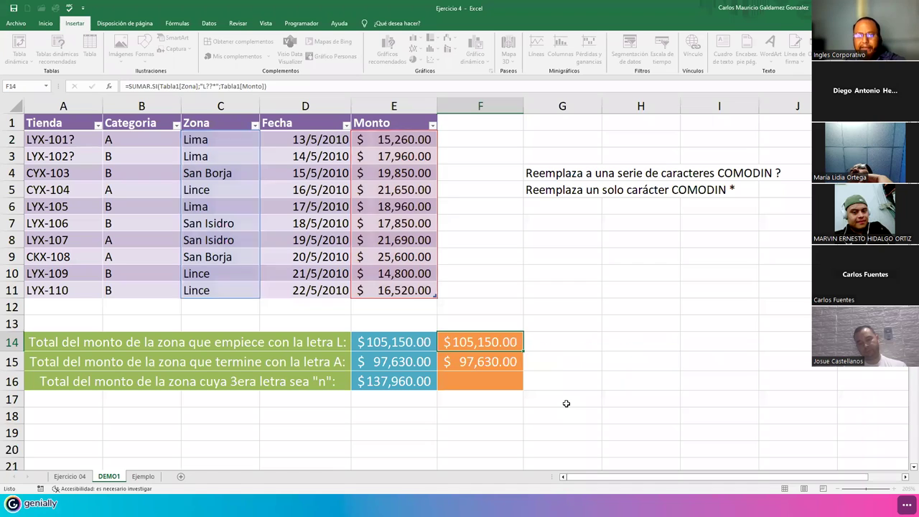
{"action": "key", "text": "F2"}
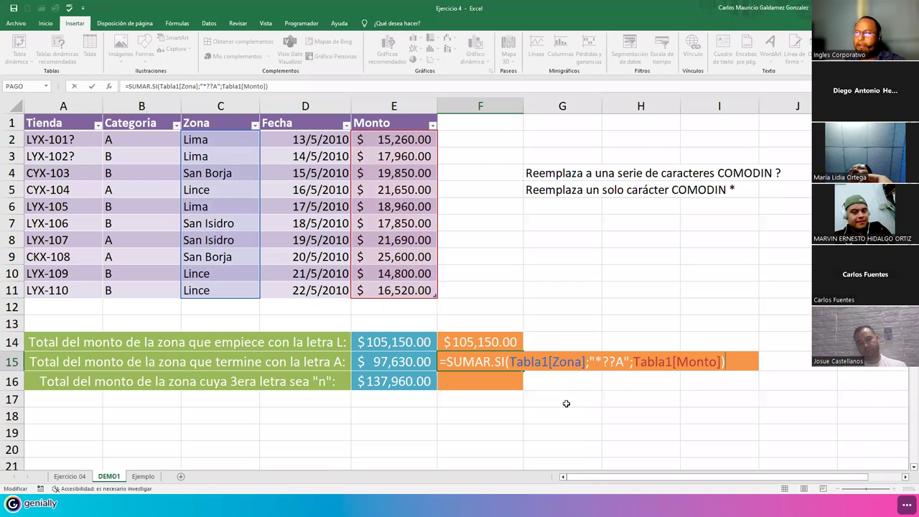
{"action": "left_click_drag", "start_coordinate": [589, 361], "coordinate": [630, 362]}
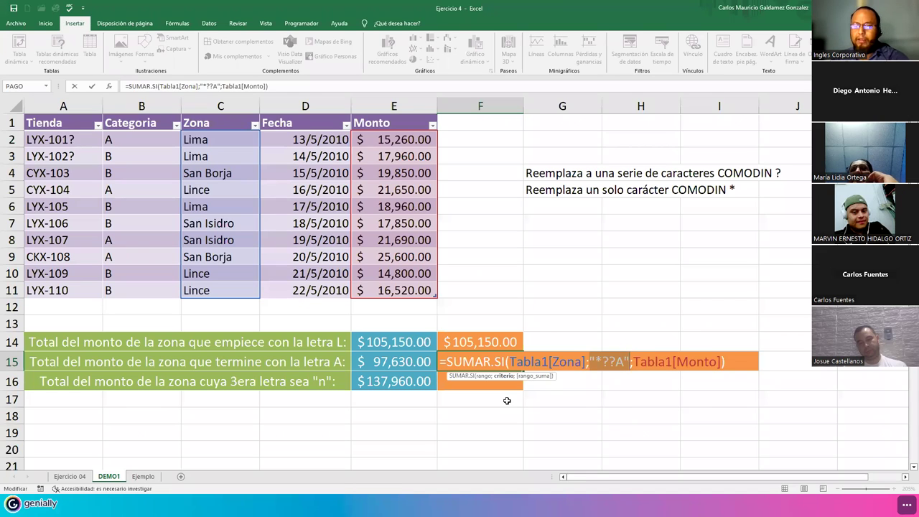
{"action": "key", "text": "Return"}
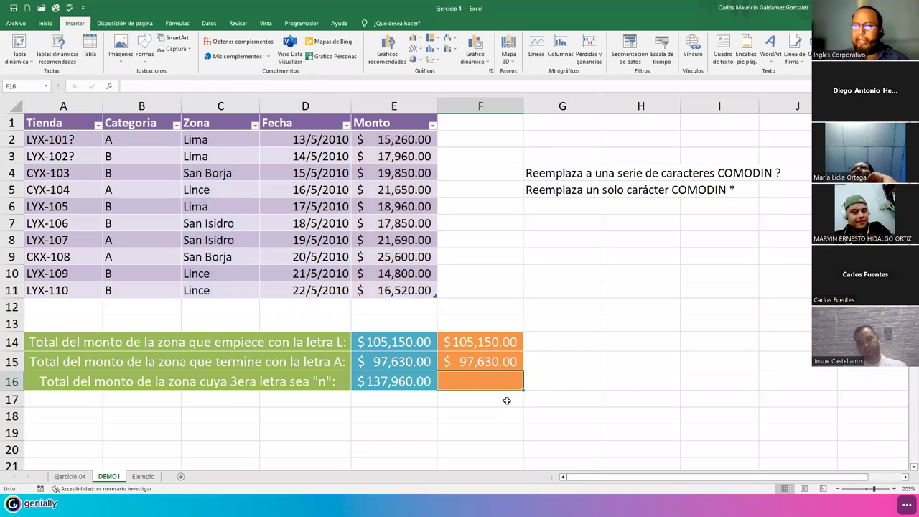
{"action": "key", "text": "Left"}
{"action": "key", "text": "Left"}
{"action": "key", "text": "Right"}
{"action": "key", "text": "Right"}
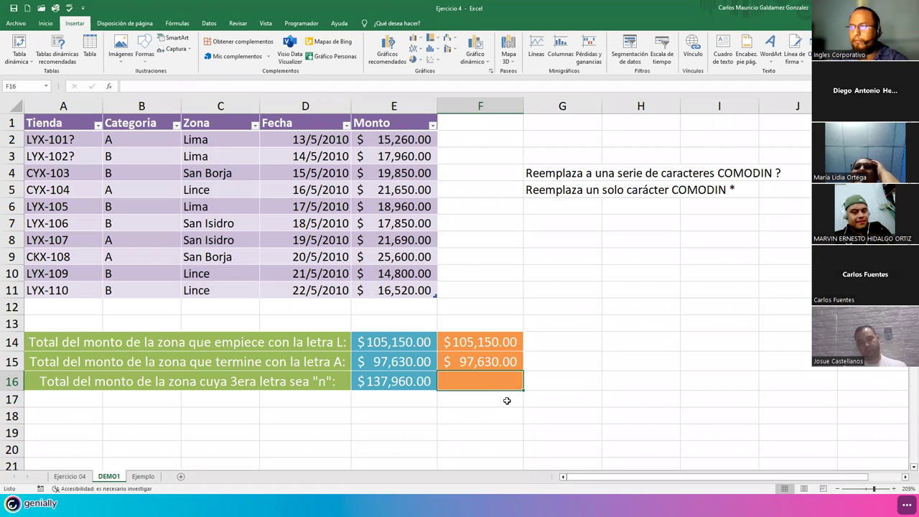
Start a SUMAR.SI formula in F16 with the table's Zona column as the range
{"action": "type", "text": "=sumar.si"}
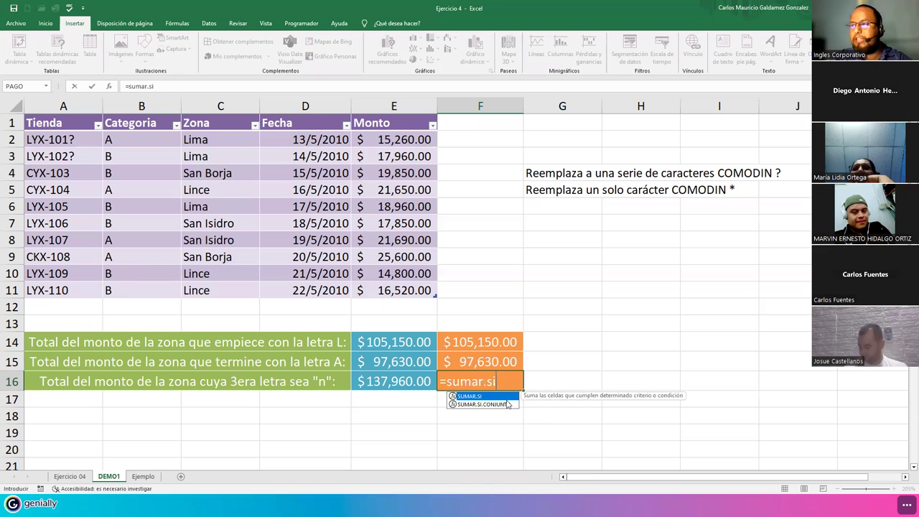
{"action": "key", "text": "Tab"}
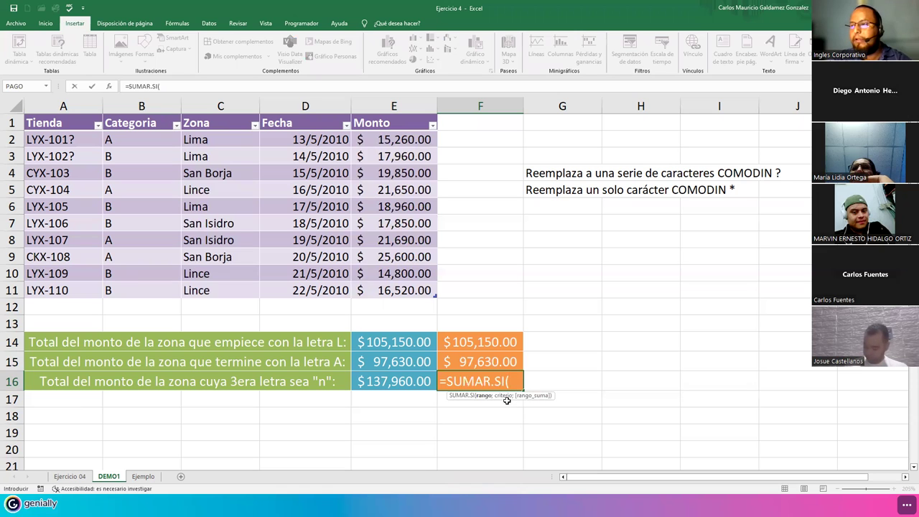
{"action": "left_click_drag", "start_coordinate": [213, 140], "coordinate": [220, 287]}
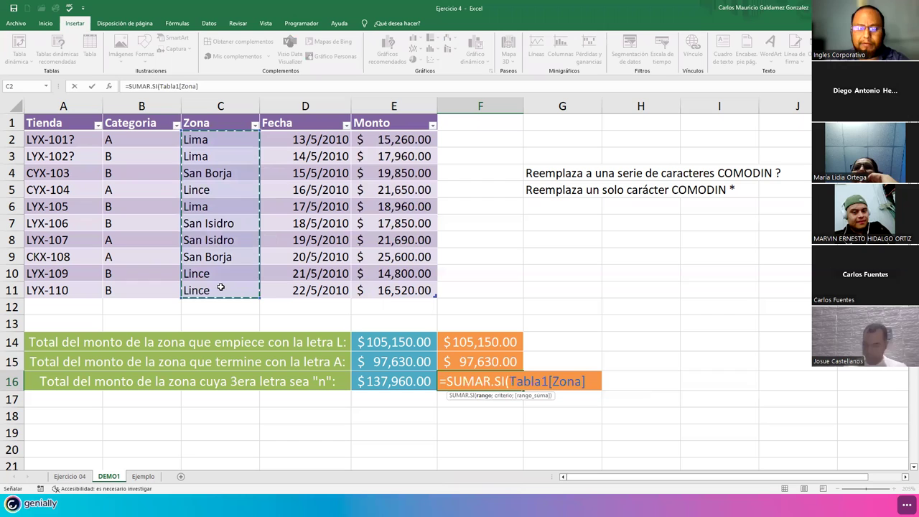
{"action": "type", "text": ";"}
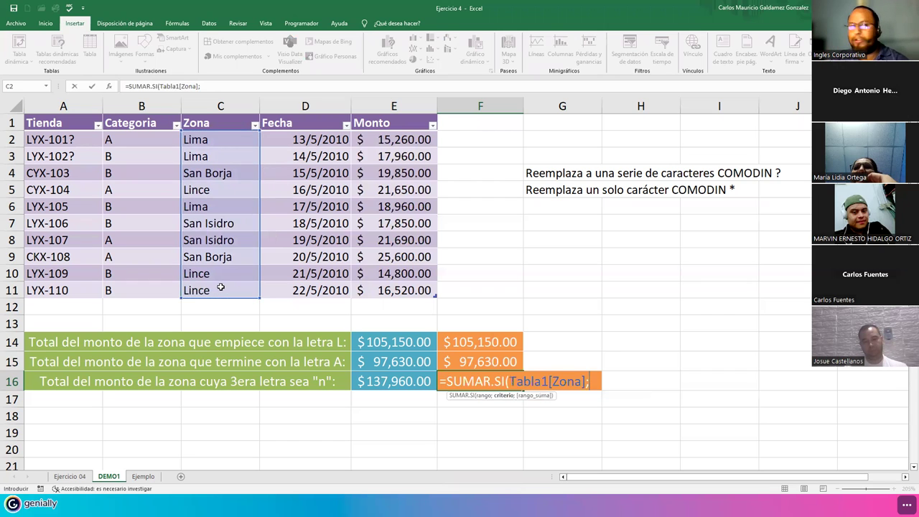
Enter "??N" as the criterion of the F16 formula and commit it with the suggested correction
{"action": "type", "text": "\""}
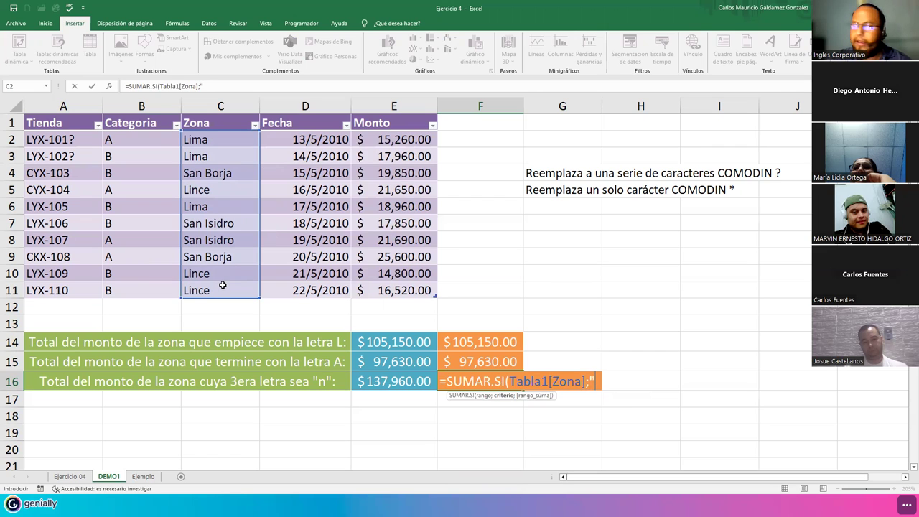
{"action": "type", "text": "??"}
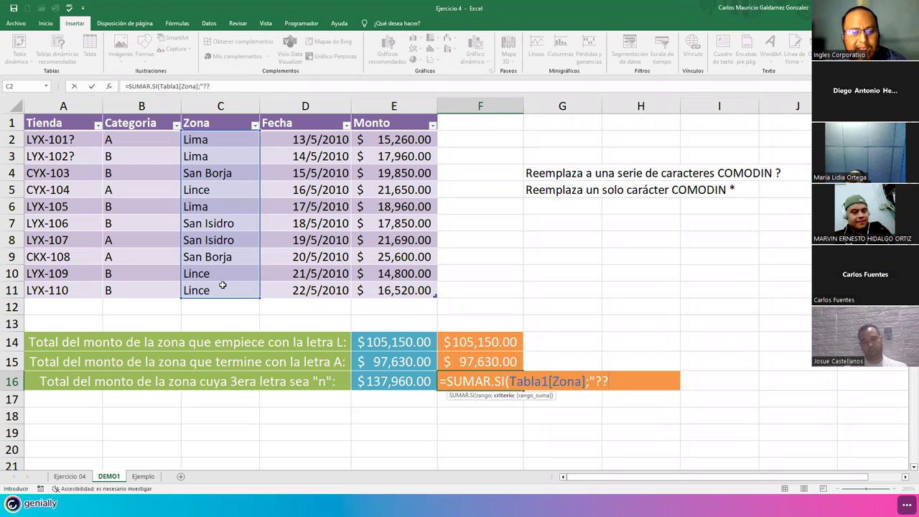
{"action": "type", "text": "N"}
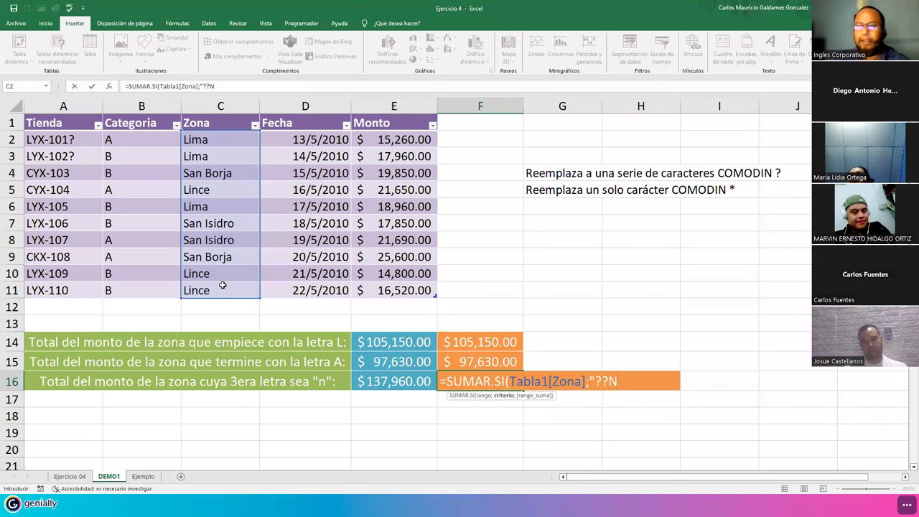
{"action": "key", "text": "Return"}
{"action": "key", "text": "Tab"}
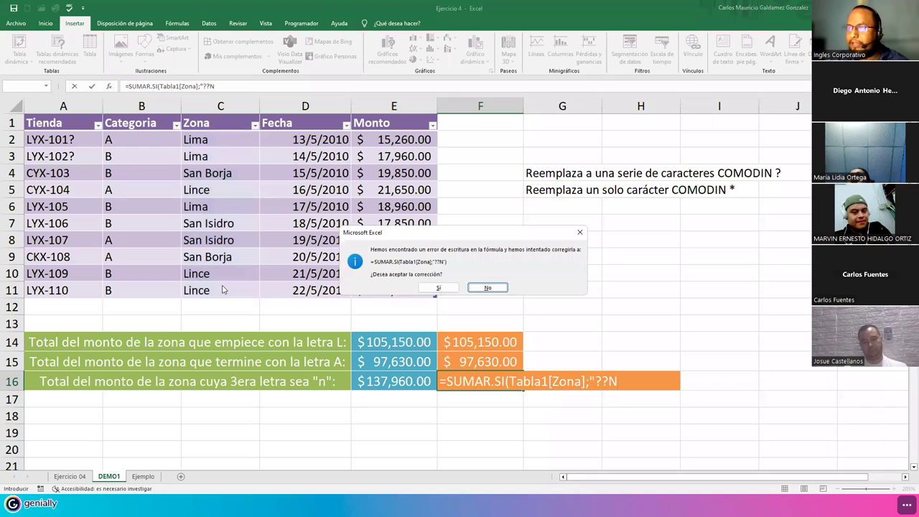
{"action": "key", "text": "shift+Tab"}
{"action": "key", "text": "Return"}
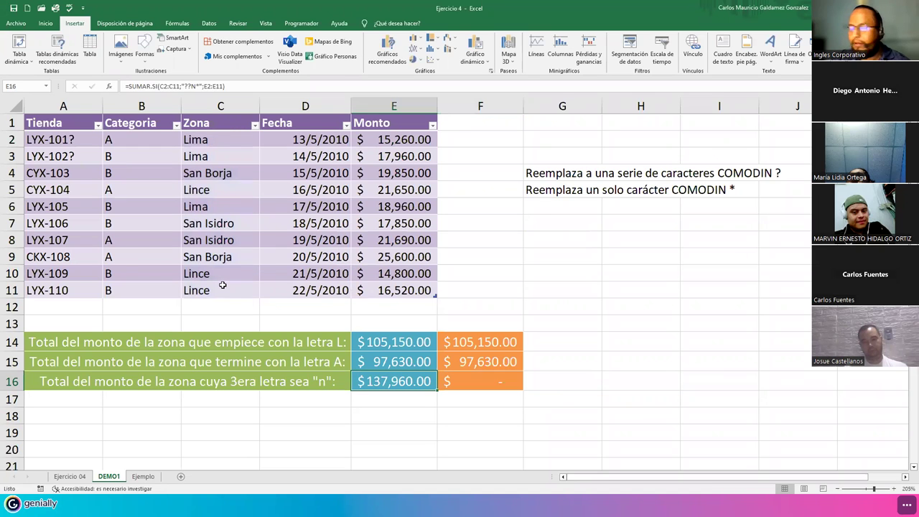
Set the F16 formula's criterion to "??*N" and add the table's Monto column as its sum range
{"action": "key", "text": "Right"}
{"action": "key", "text": "F2"}
{"action": "key", "text": "Left"}
{"action": "key", "text": "Left"}
{"action": "key", "text": "Left"}
{"action": "key", "text": "Left"}
{"action": "key", "text": "Left"}
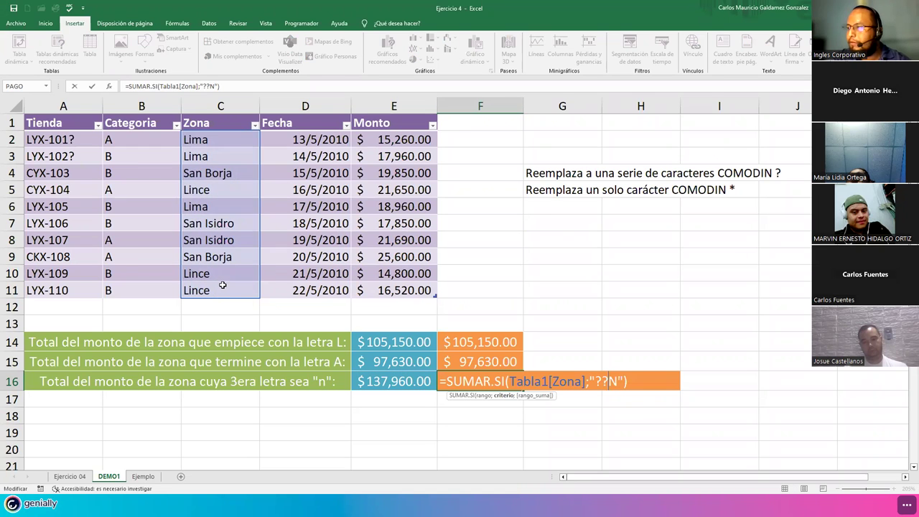
{"action": "type", "text": "*"}
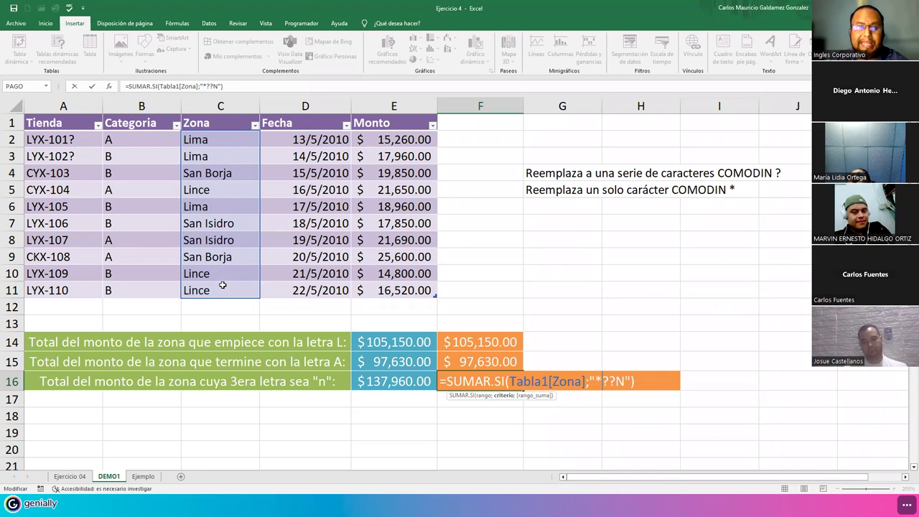
{"action": "key", "text": "BackSpace"}
{"action": "key", "text": "Right"}
{"action": "key", "text": "Right"}
{"action": "type", "text": "*"}
{"action": "key", "text": "Right"}
{"action": "key", "text": "Right"}
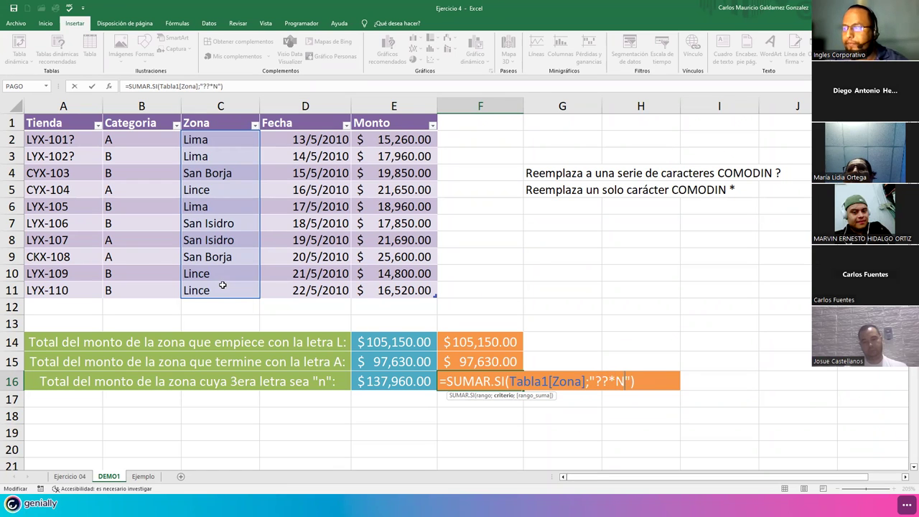
{"action": "type", "text": ";"}
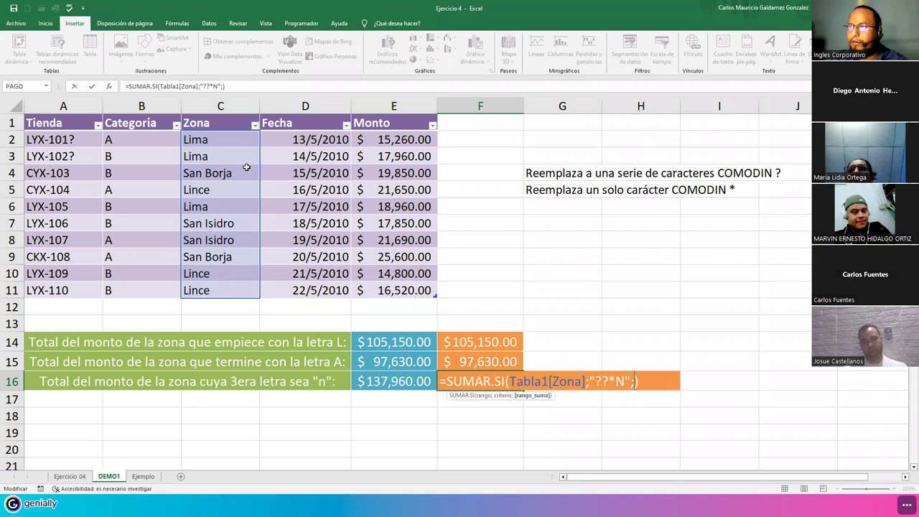
{"action": "left_click_drag", "start_coordinate": [385, 291], "coordinate": [386, 292]}
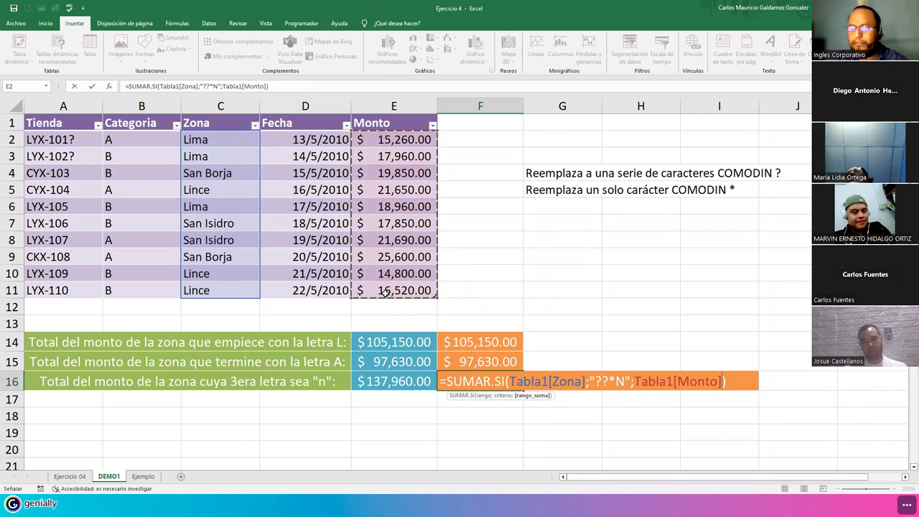
{"action": "key", "text": "Return"}
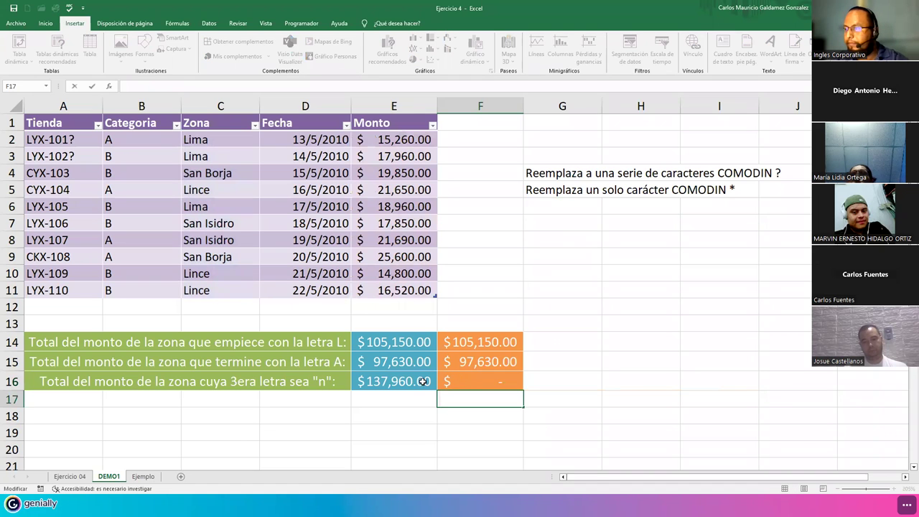
Try moving the asterisk to the start of the F16 criterion, as "*??N", and commit the formula
{"action": "left_click", "coordinate": [462, 381]}
{"action": "double_click", "coordinate": [462, 382]}
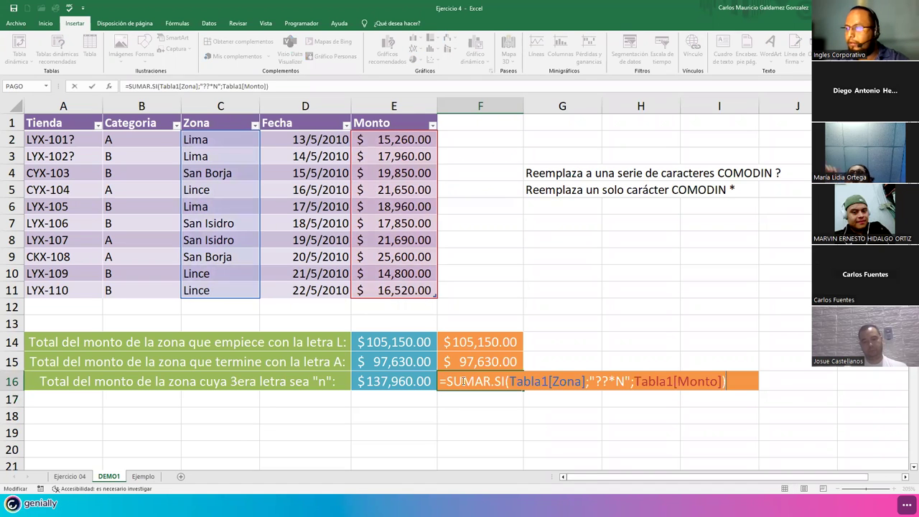
{"action": "left_click", "coordinate": [610, 381]}
{"action": "key", "text": "BackSpace"}
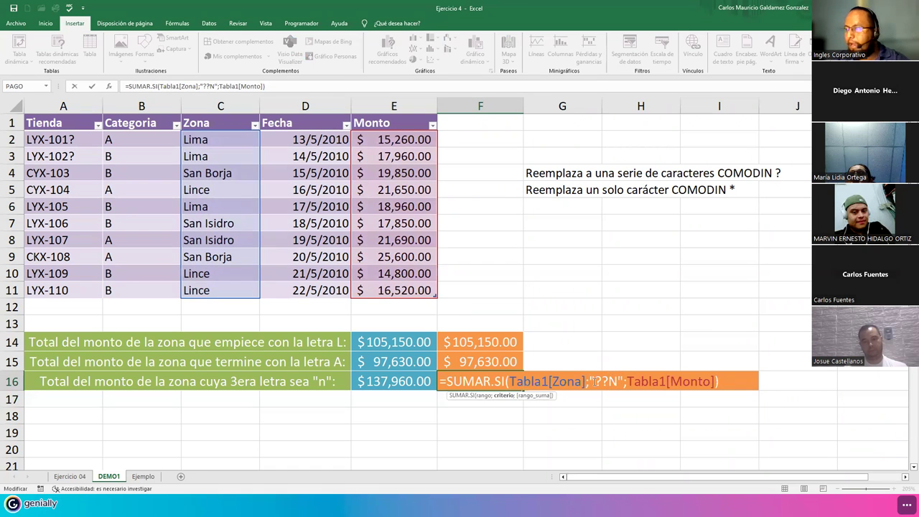
{"action": "type", "text": "*"}
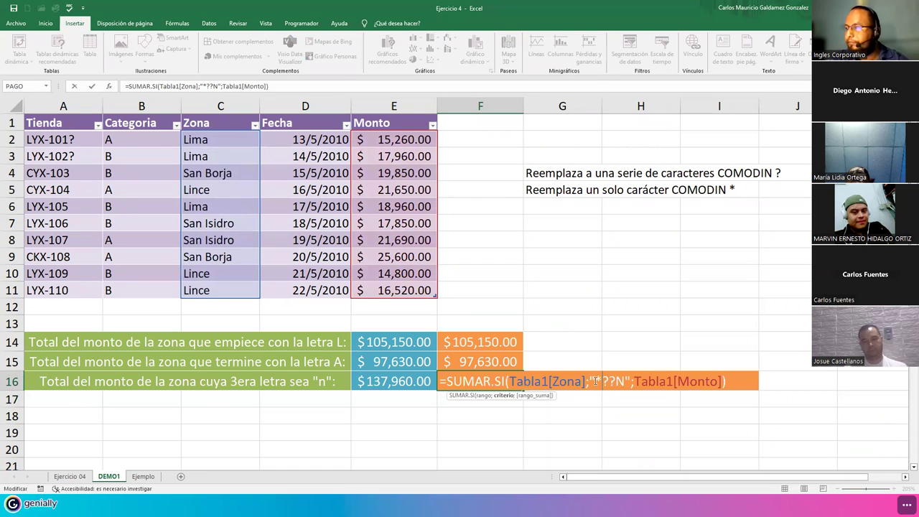
{"action": "key", "text": "ctrl+Return"}
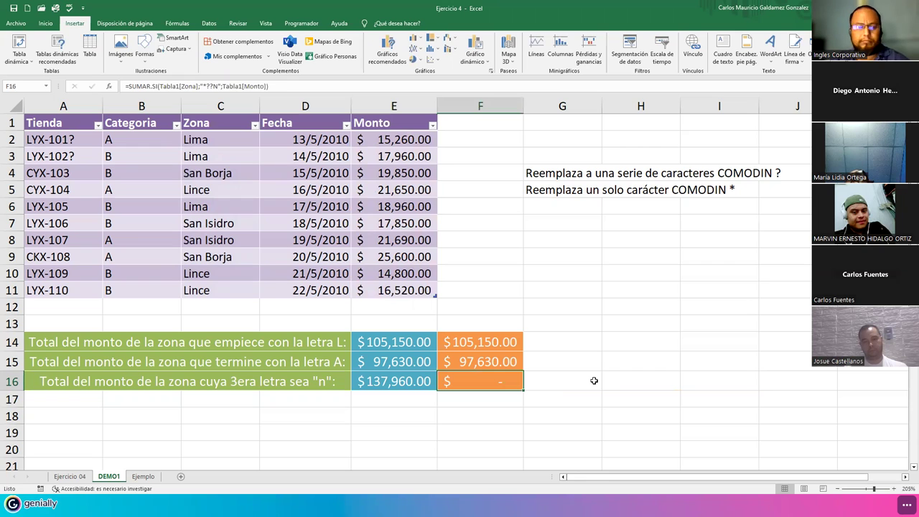
Set the F16 criterion to "??N*", with the asterisk after the N, and commit the formula
{"action": "key", "text": "F2"}
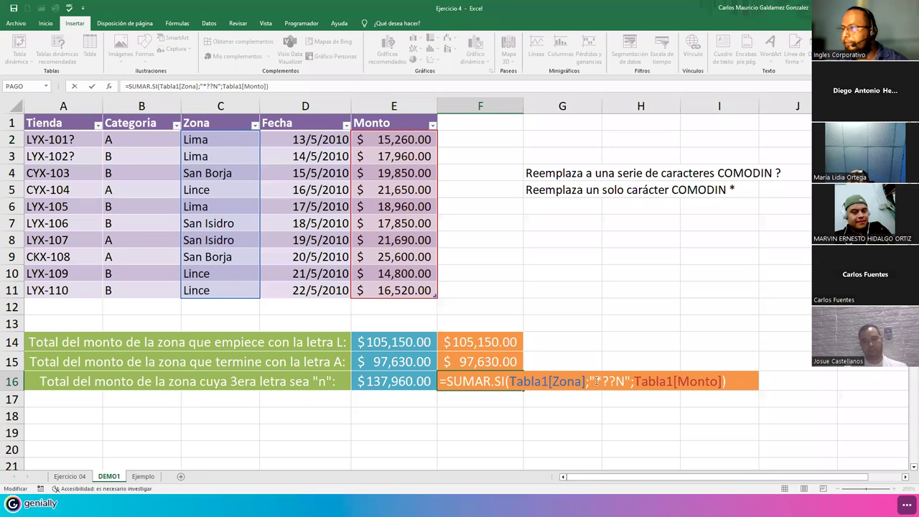
{"action": "left_click", "coordinate": [601, 382]}
{"action": "key", "text": "BackSpace"}
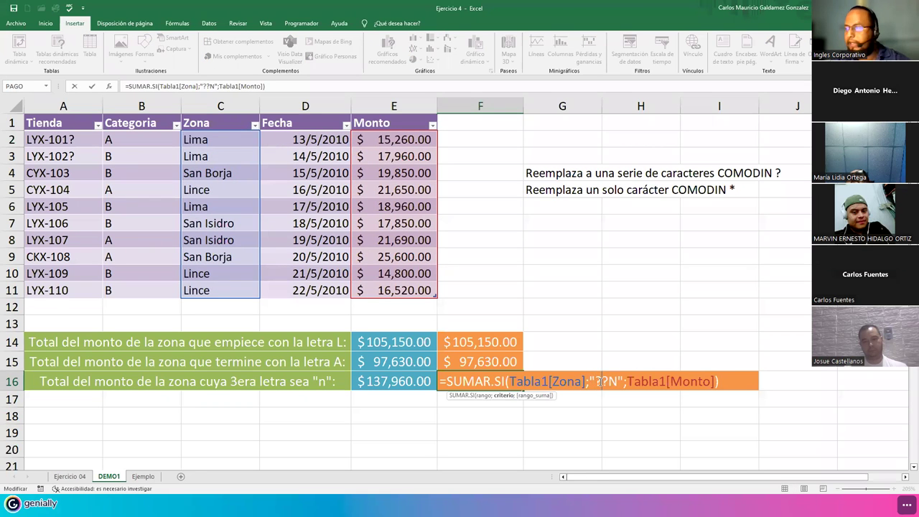
{"action": "type", "text": "*"}
{"action": "key", "text": "Return"}
{"action": "key", "text": "Up"}
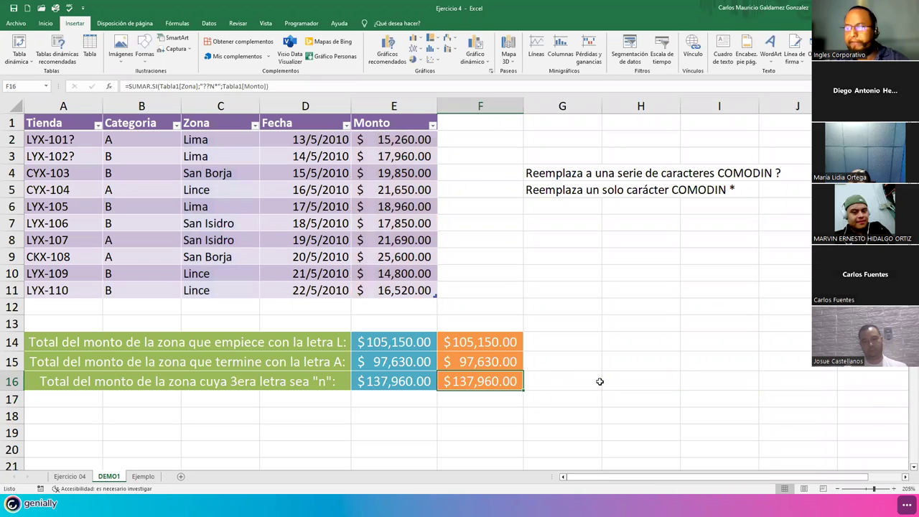
Try the asterisk between the question marks and the N in the F16 criterion, as "??*N"
{"action": "key", "text": "F2"}
{"action": "key", "text": "Left"}
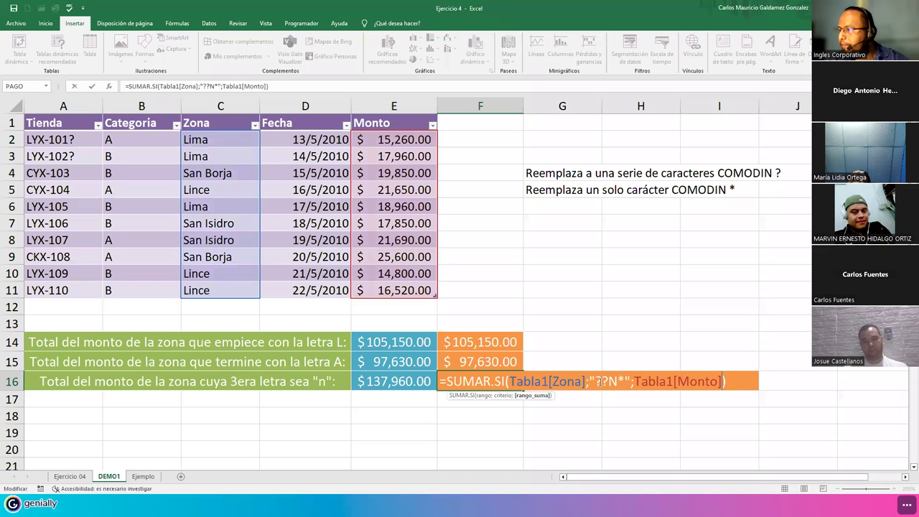
{"action": "key", "text": "Left"}
{"action": "key", "text": "Left"}
{"action": "key", "text": "Left"}
{"action": "key", "text": "Left"}
{"action": "key", "text": "Left"}
{"action": "key", "text": "BackSpace"}
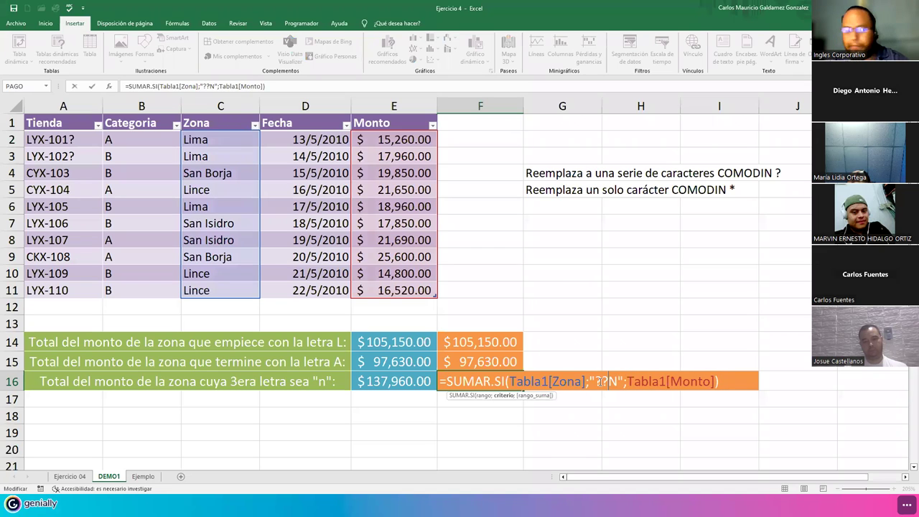
{"action": "type", "text": "*"}
{"action": "key", "text": "Return"}
{"action": "key", "text": "Up"}
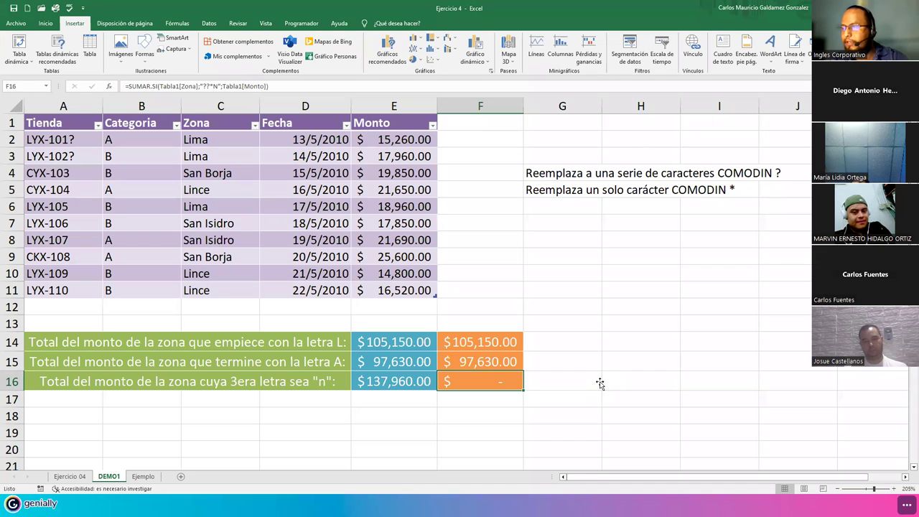
Undo the last criterion change in F16, going back to "??N*"
{"action": "key", "text": "ctrl+v"}
{"action": "key", "text": "ctrl+z"}
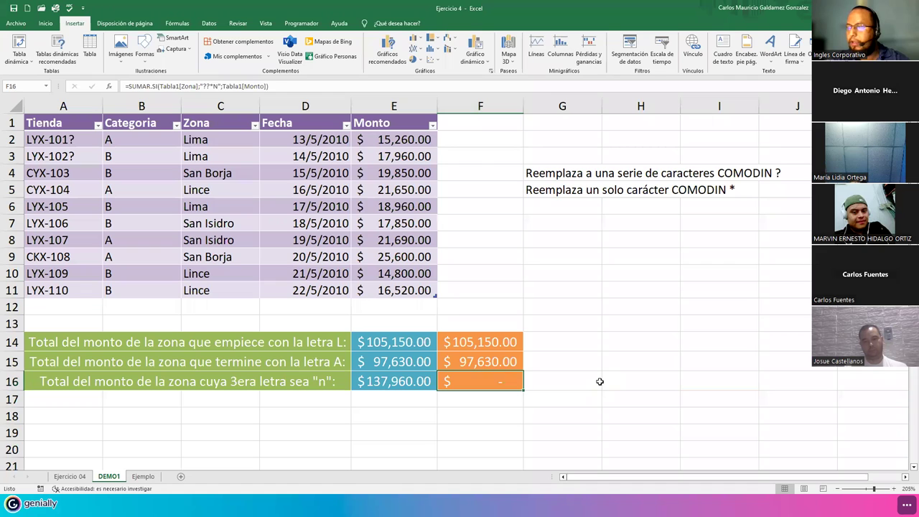
{"action": "key", "text": "ctrl+v"}
{"action": "key", "text": "ctrl+z"}
{"action": "key", "text": "ctrl+z"}
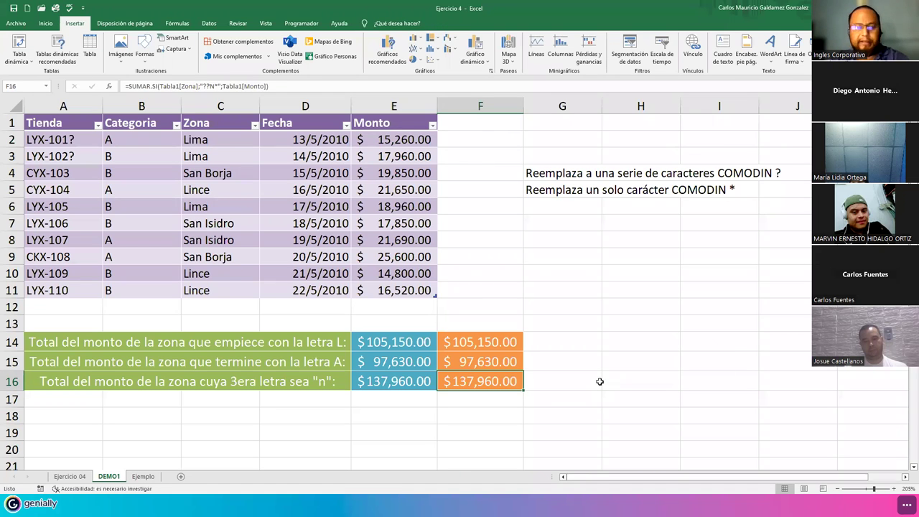
Examine where the wildcards stand around the N in the criterion of the F16 formula
{"action": "key", "text": "F2"}
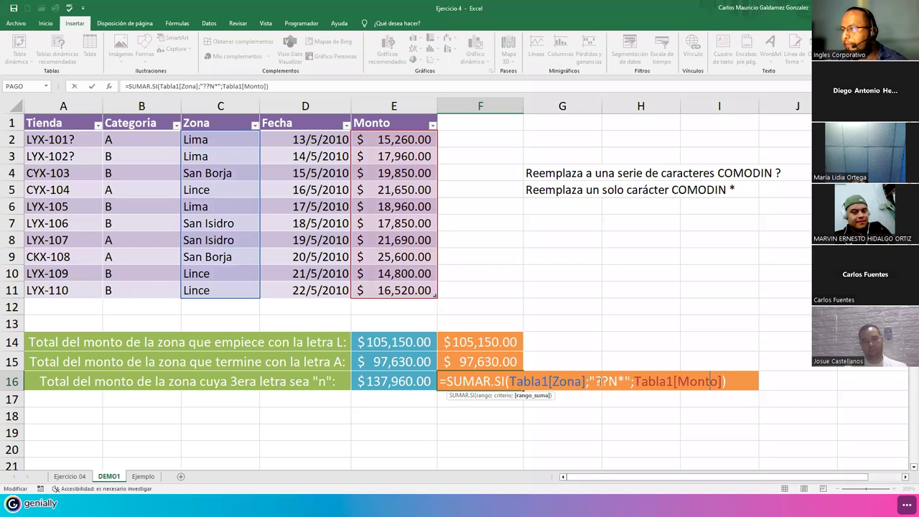
{"action": "key", "text": "Left"}
{"action": "key", "text": "Left"}
{"action": "key", "text": "Left"}
{"action": "key", "text": "Left"}
{"action": "key", "text": "Left"}
{"action": "key", "text": "Left"}
{"action": "key", "text": "Left"}
{"action": "key", "text": "Left"}
{"action": "key", "text": "Left"}
{"action": "key", "text": "Left"}
{"action": "key", "text": "Left"}
{"action": "key", "text": "Left"}
{"action": "key", "text": "Left"}
{"action": "key", "text": "Left"}
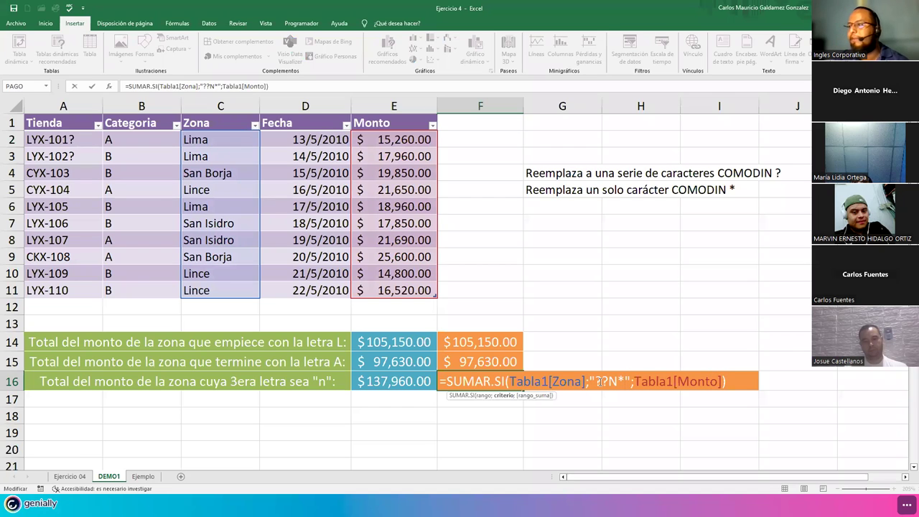
{"action": "left_click", "coordinate": [610, 385]}
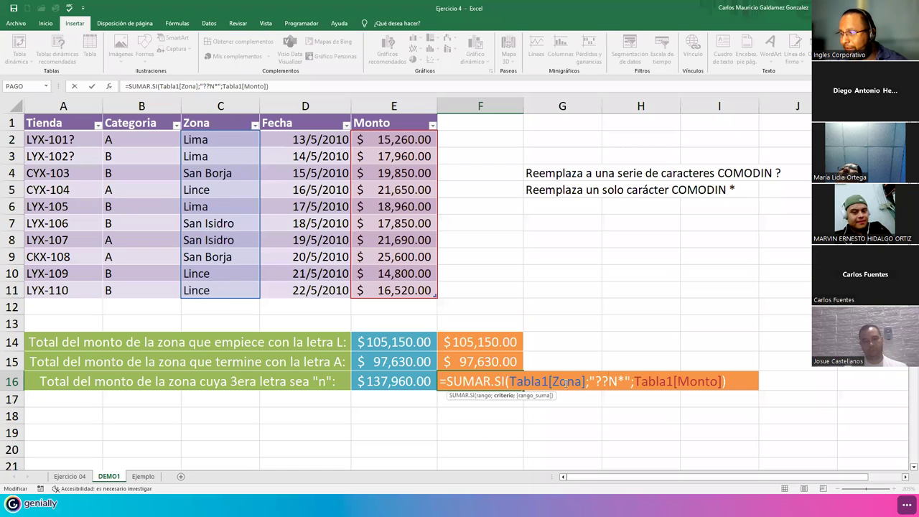
{"action": "left_click", "coordinate": [414, 383]}
{"action": "left_click", "coordinate": [470, 381]}
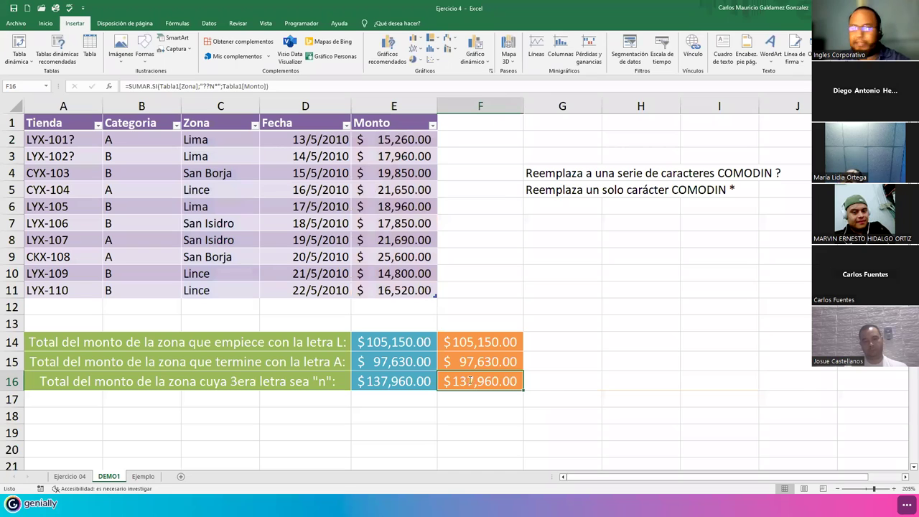
Highlight the whole F16 criterion and its letter N to review them, and cancel the edit
{"action": "double_click", "coordinate": [470, 382]}
{"action": "left_click_drag", "start_coordinate": [591, 383], "coordinate": [622, 389]}
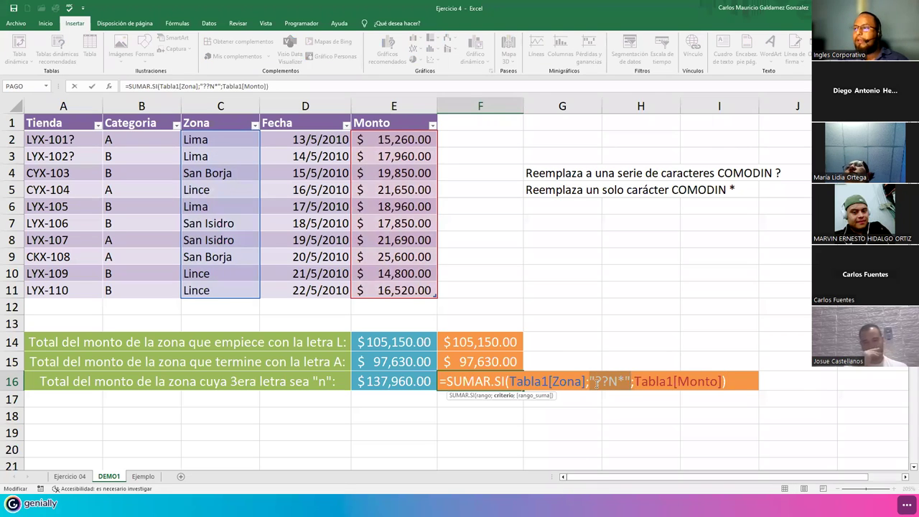
{"action": "left_click", "coordinate": [604, 381]}
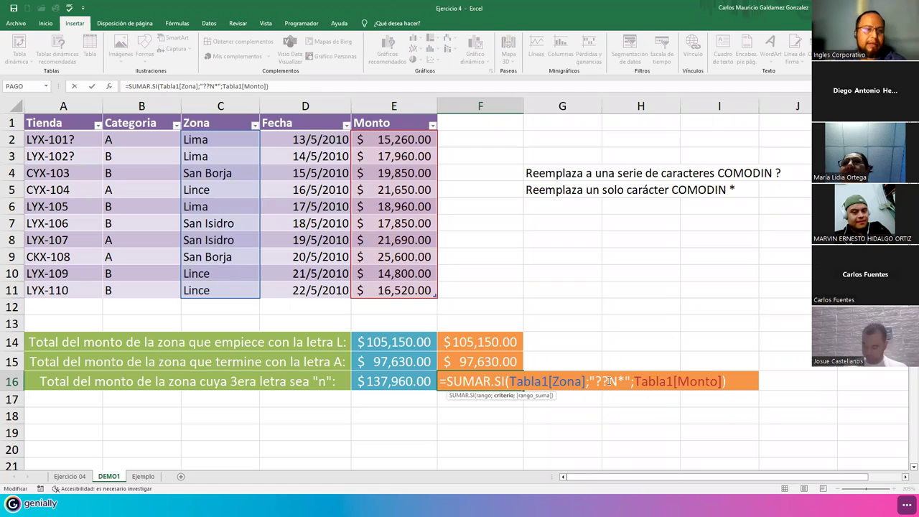
{"action": "left_click_drag", "start_coordinate": [610, 381], "coordinate": [618, 381]}
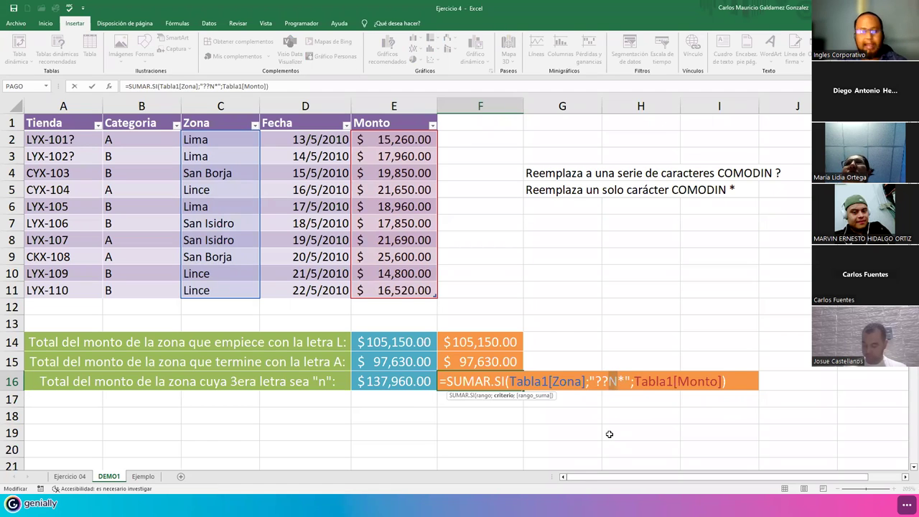
{"action": "key", "text": "Escape"}
Try moving the asterisk next to the A in the F15 criterion, as "??*A", and commit the formula
{"action": "left_click", "coordinate": [459, 361]}
{"action": "double_click", "coordinate": [458, 361]}
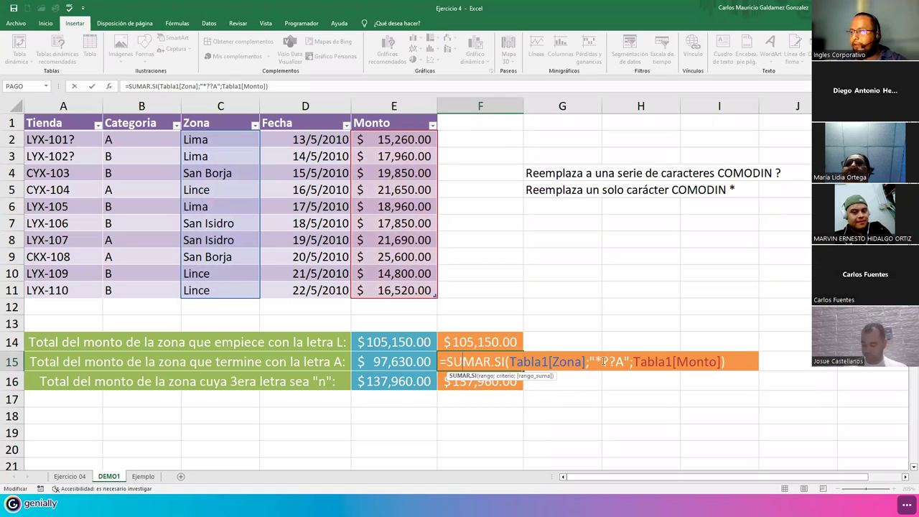
{"action": "left_click_drag", "start_coordinate": [595, 361], "coordinate": [604, 361]}
{"action": "key", "text": "Delete"}
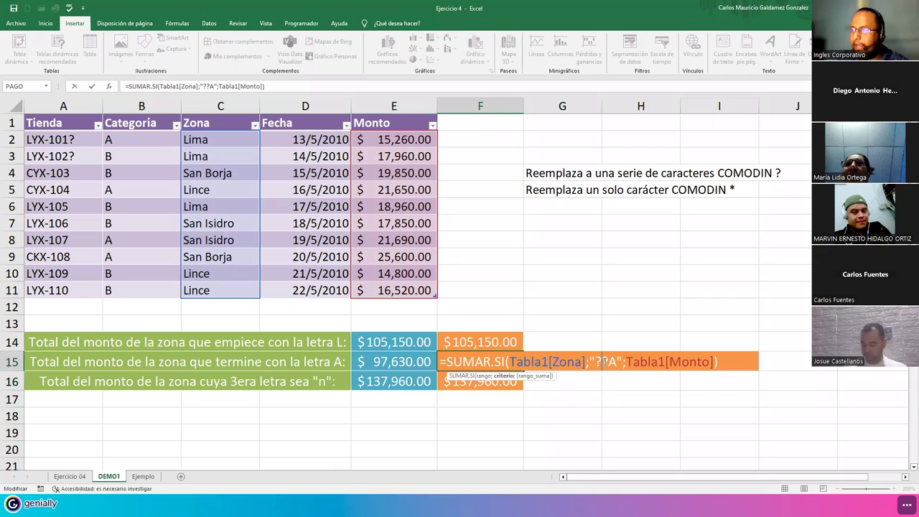
{"action": "type", "text": "*"}
{"action": "key", "text": "Return"}
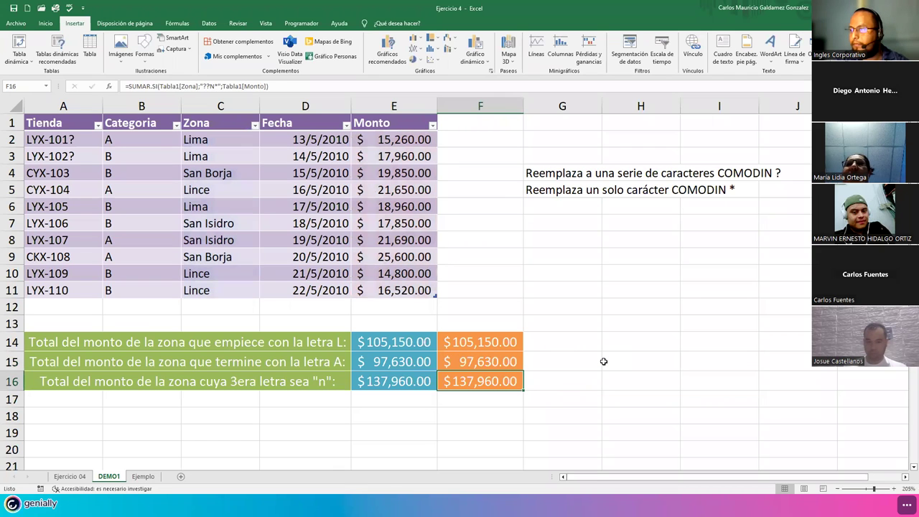
Restore the F15 criterion to "*??A", with the asterisk before the question marks, and commit the formula
{"action": "key", "text": "Up"}
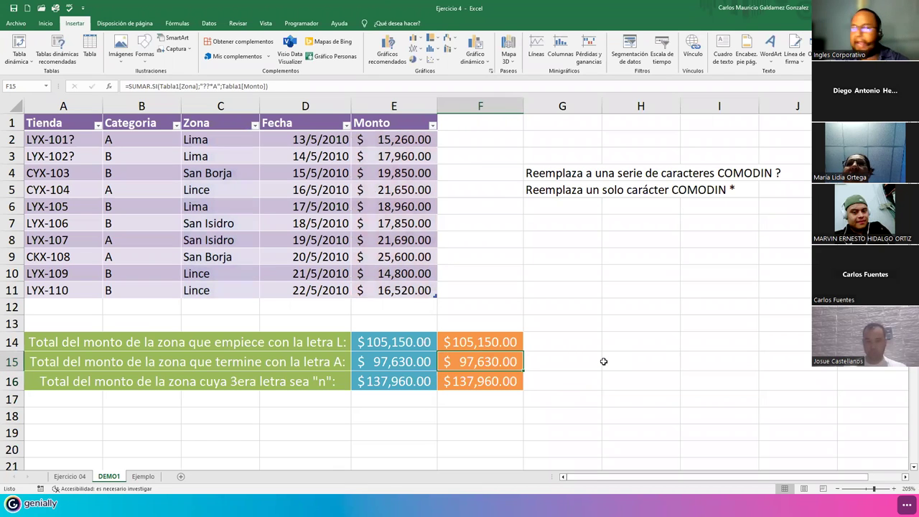
{"action": "key", "text": "F2"}
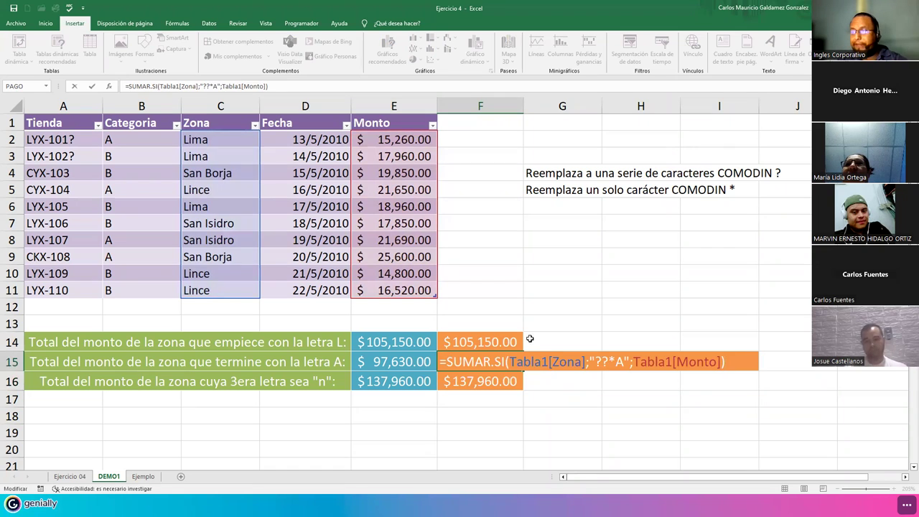
{"action": "left_click", "coordinate": [601, 369]}
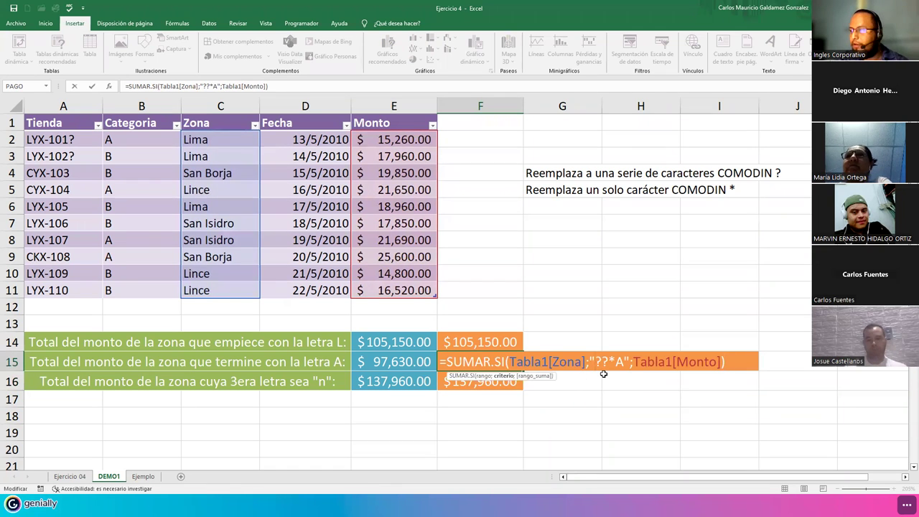
{"action": "type", "text": "*"}
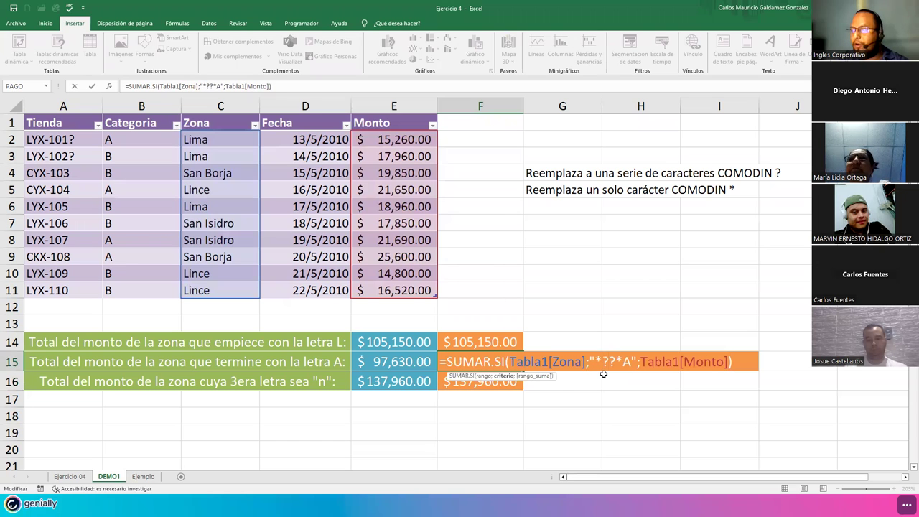
{"action": "key", "text": "Delete"}
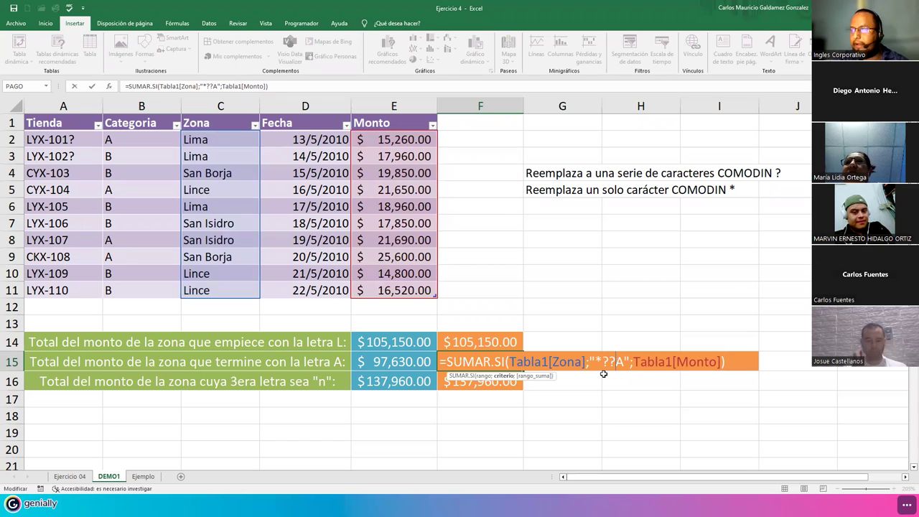
{"action": "key", "text": "Return"}
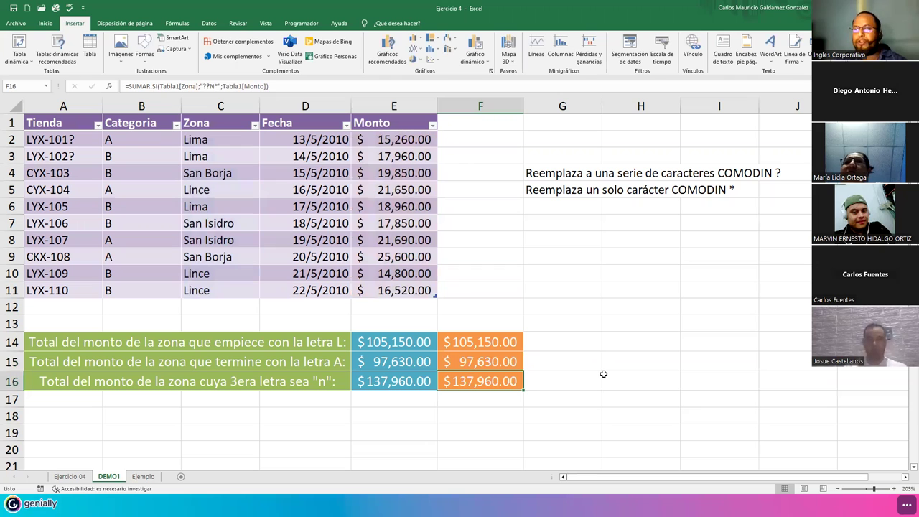
Highlight the F16 criterion, its two question marks and its asterisk in turn to review them, and close the formula unedited
{"action": "key", "text": "F2"}
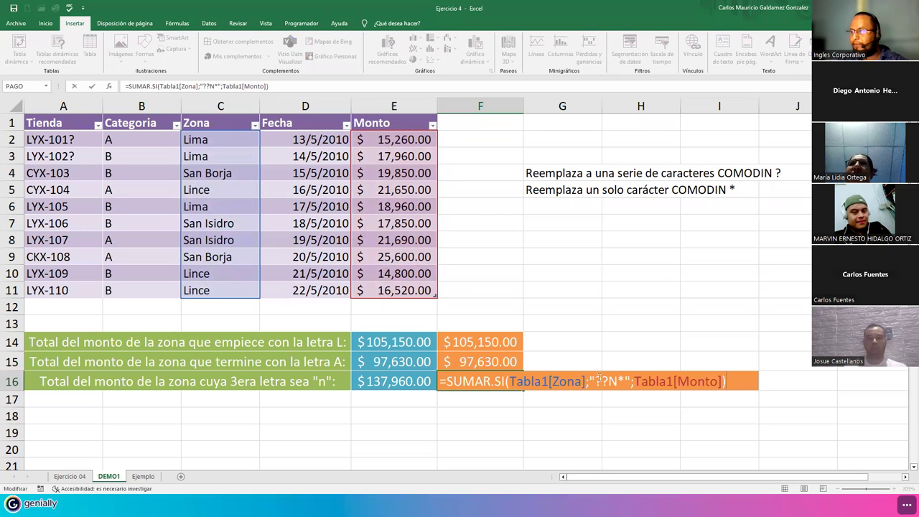
{"action": "left_click", "coordinate": [593, 382]}
{"action": "left_click_drag", "start_coordinate": [591, 383], "coordinate": [590, 383]}
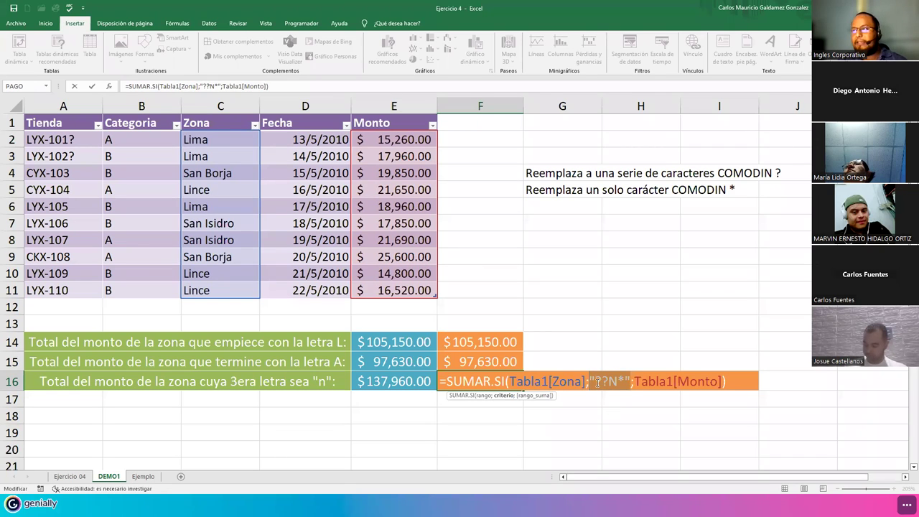
{"action": "left_click", "coordinate": [599, 383]}
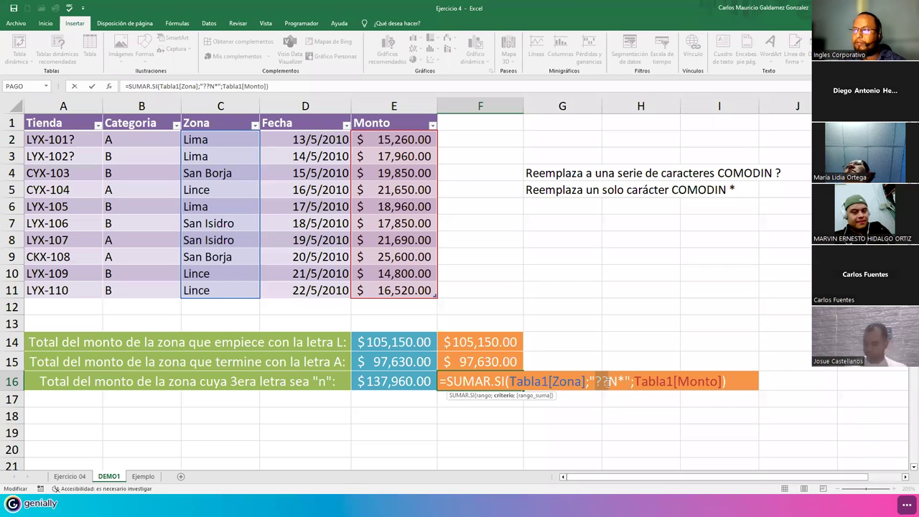
{"action": "left_click_drag", "start_coordinate": [609, 382], "coordinate": [622, 381]}
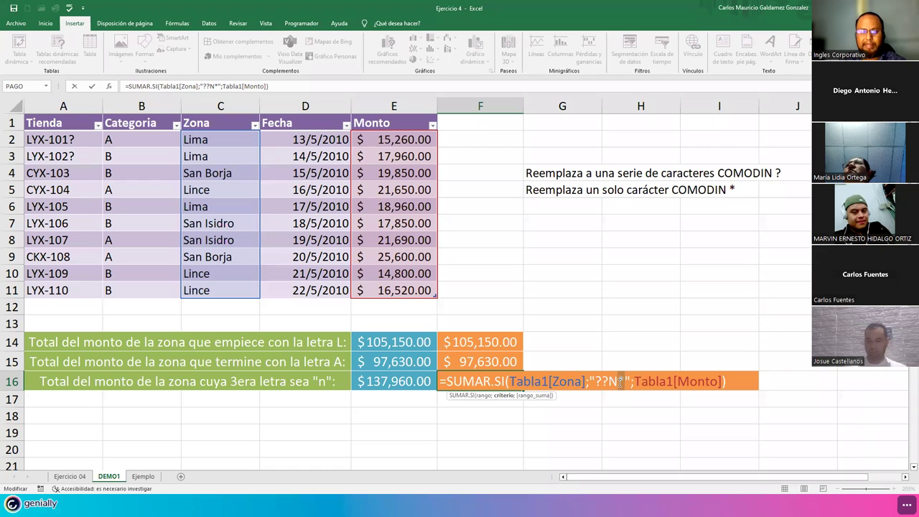
{"action": "left_click", "coordinate": [670, 382]}
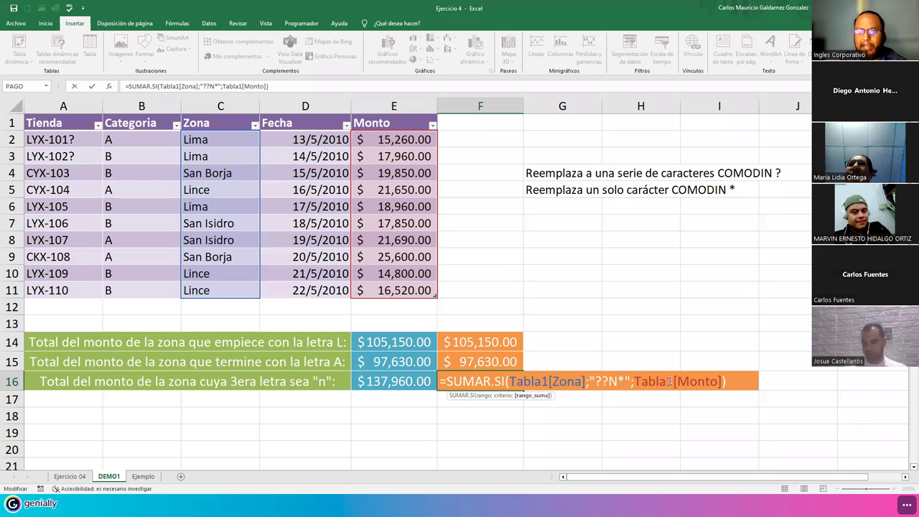
{"action": "type", "text": "]"}
{"action": "key", "text": "BackSpace"}
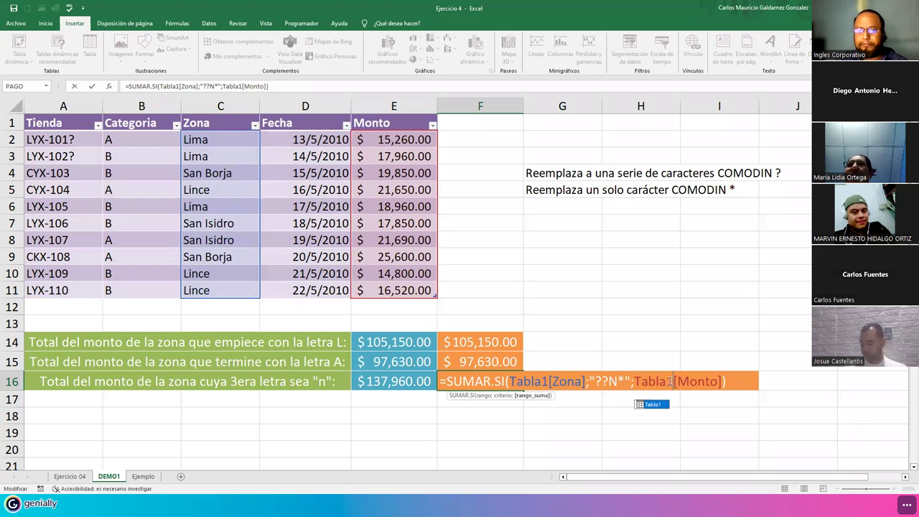
{"action": "key", "text": "Return"}
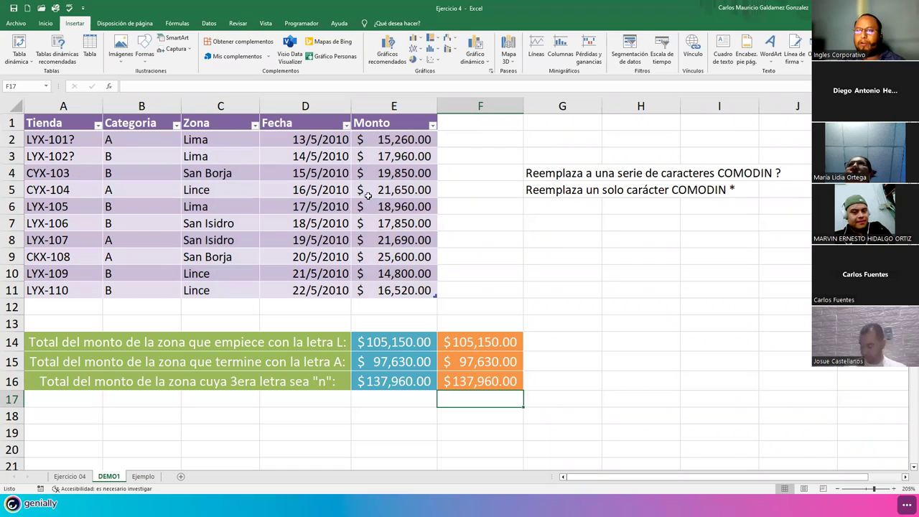
Check the sum of Monto for E4 with E7:E11, and for E5 with E7:E11, by selecting the cells
{"action": "left_click", "coordinate": [388, 173]}
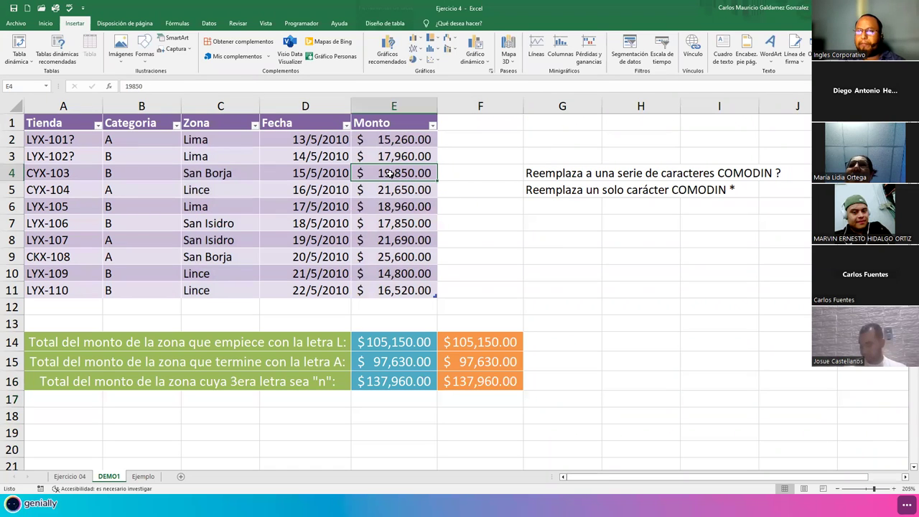
{"action": "left_click", "coordinate": [375, 223], "text": "ctrl"}
{"action": "left_click_drag", "start_coordinate": [375, 224], "coordinate": [379, 289]}
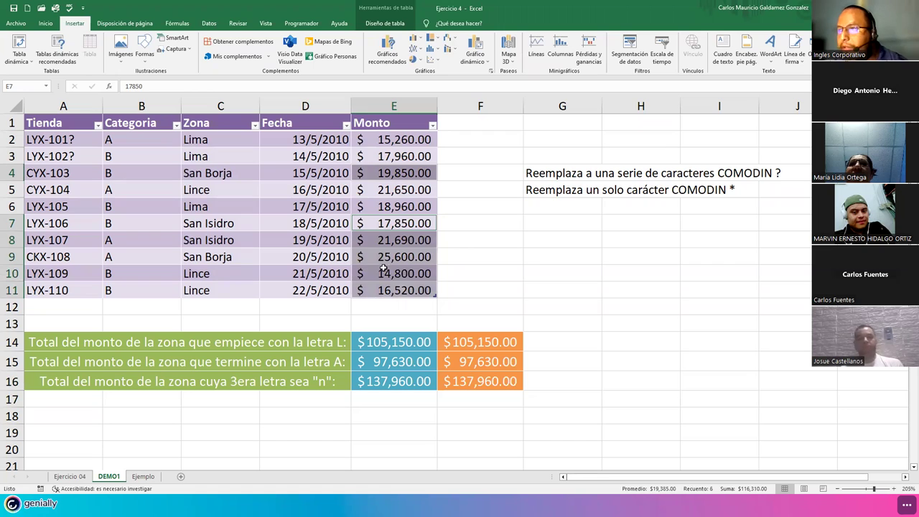
{"action": "left_click", "coordinate": [357, 271]}
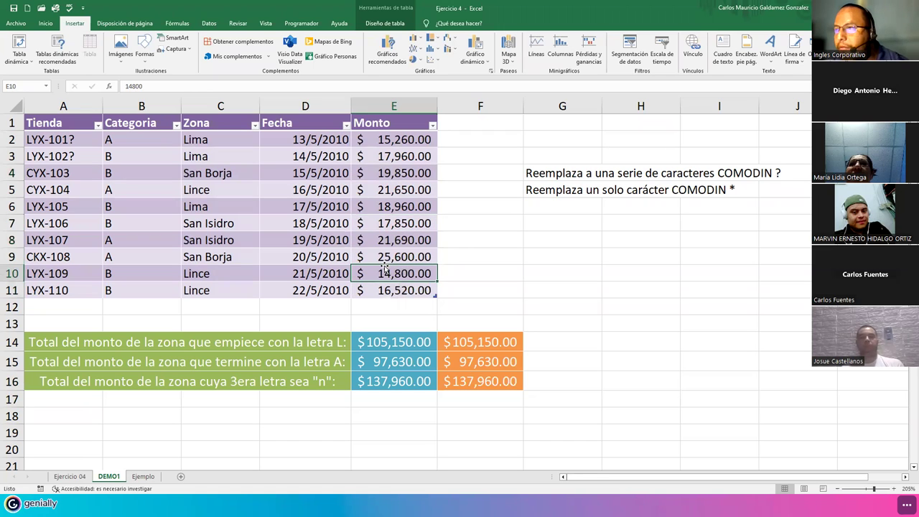
{"action": "left_click", "coordinate": [375, 191]}
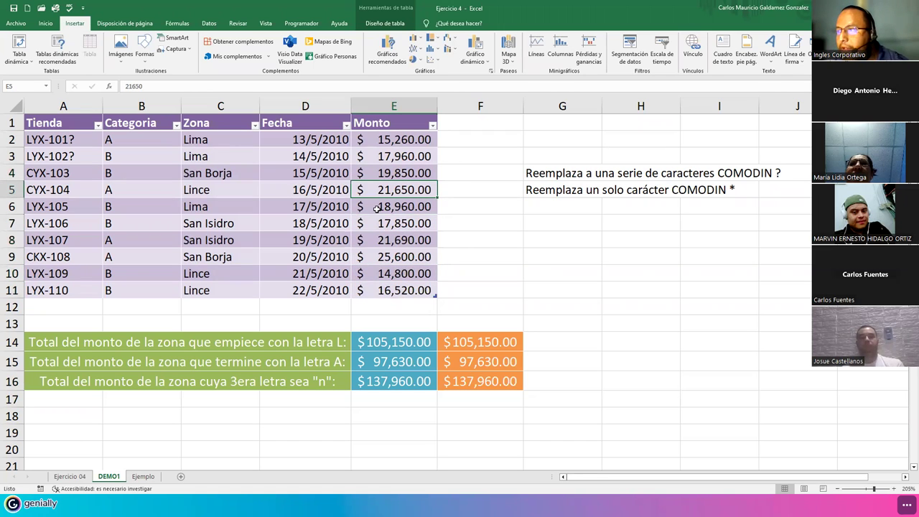
{"action": "left_click_drag", "start_coordinate": [381, 222], "coordinate": [384, 288], "text": "ctrl"}
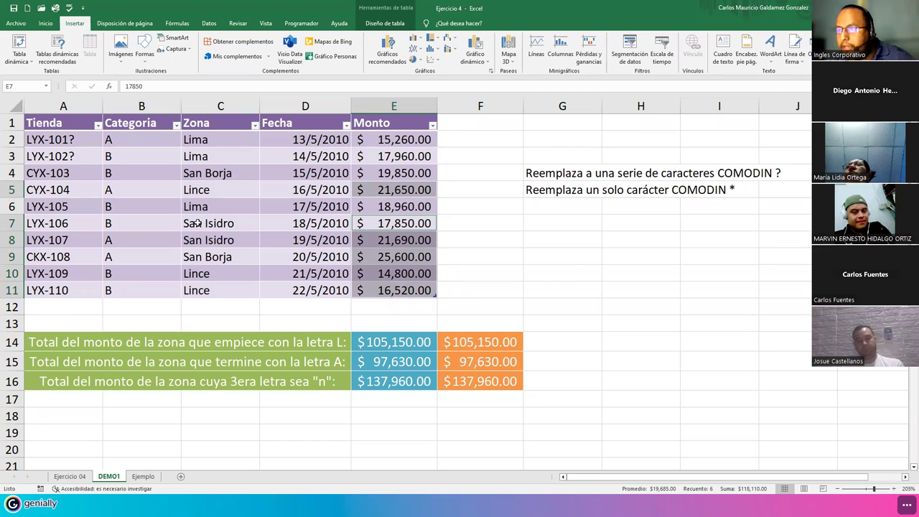
Inspect the ranges and criterion of the SUMAR.SI formula in E16, and leave it unedited
{"action": "left_click", "coordinate": [406, 382]}
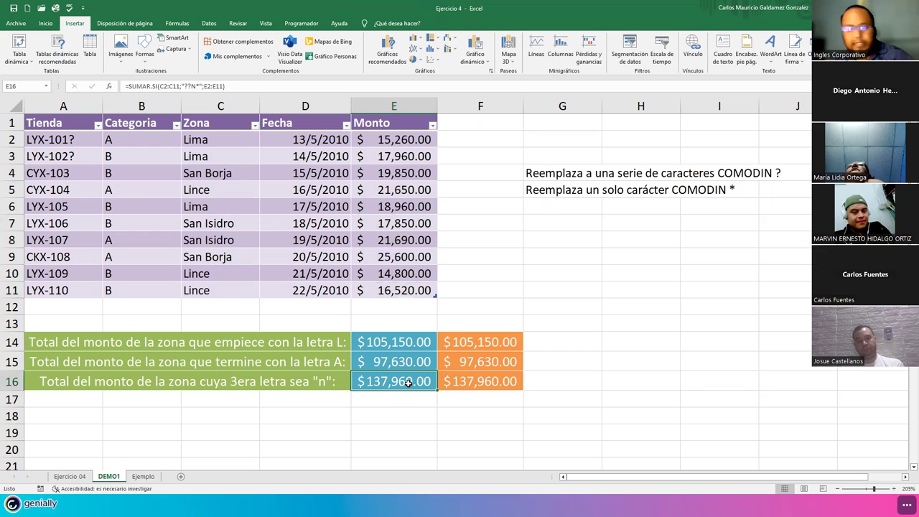
{"action": "double_click", "coordinate": [408, 383]}
{"action": "key", "text": "Escape"}
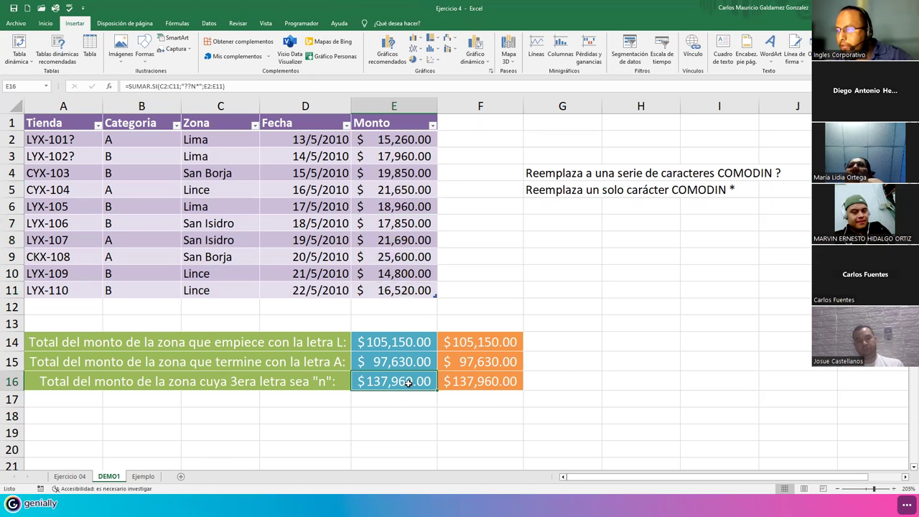
{"action": "double_click", "coordinate": [398, 384]}
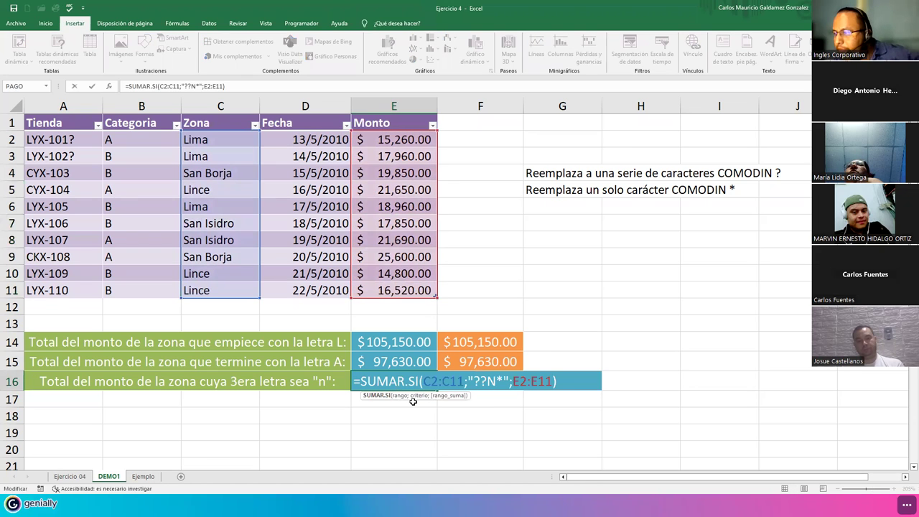
{"action": "left_click", "coordinate": [472, 414]}
Try moving the asterisk before the N in the F16 criterion, as "??*N", commit the formula and undo the change
{"action": "left_click", "coordinate": [476, 379]}
{"action": "double_click", "coordinate": [474, 382]}
{"action": "left_click", "coordinate": [609, 381]}
{"action": "type", "text": "*"}
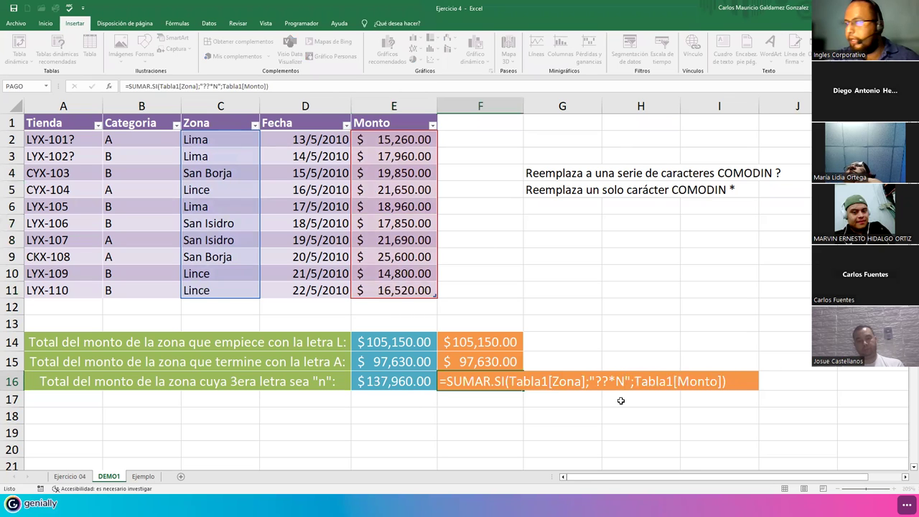
{"action": "key", "text": "Return"}
{"action": "key", "text": "Return"}
{"action": "key", "text": "ctrl+z"}
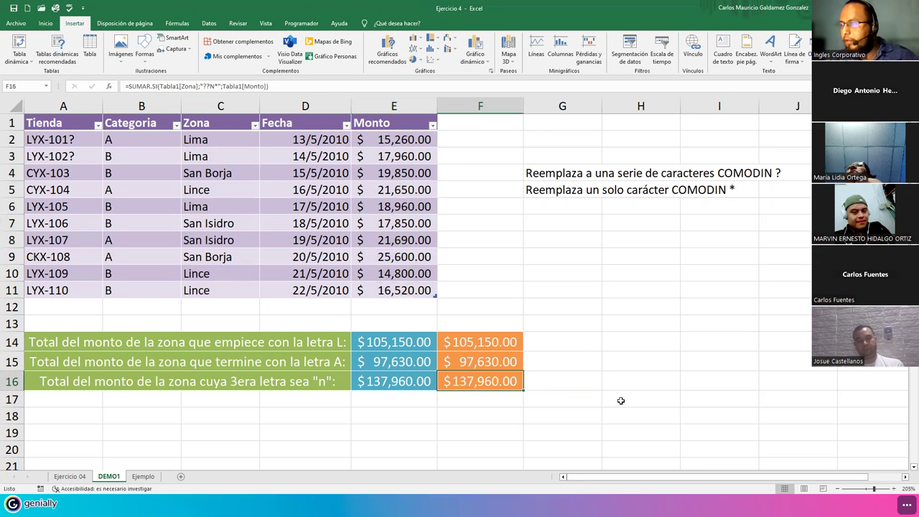
Check the sum of Monto for the zones with N as third letter by selecting E4:E5 together with E7:E11
{"action": "key", "text": "F2"}
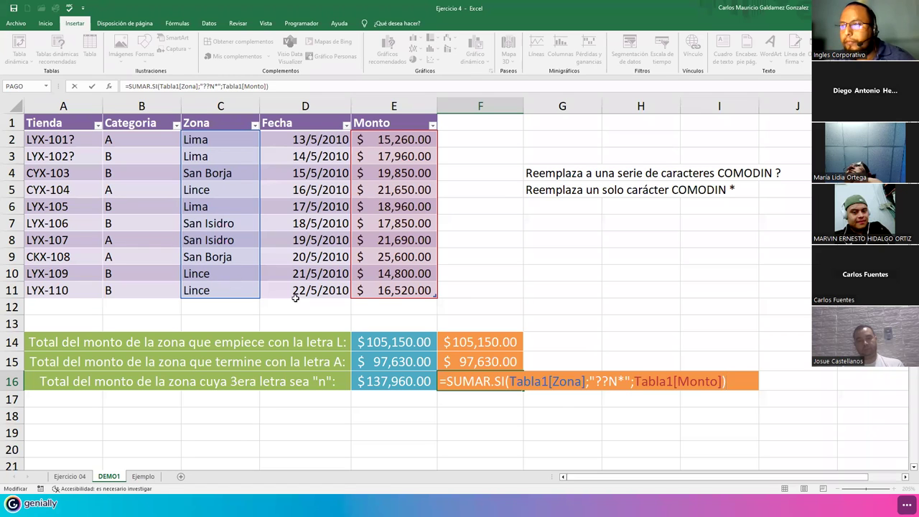
{"action": "left_click", "coordinate": [396, 290]}
{"action": "left_click_drag", "start_coordinate": [392, 275], "coordinate": [377, 174]}
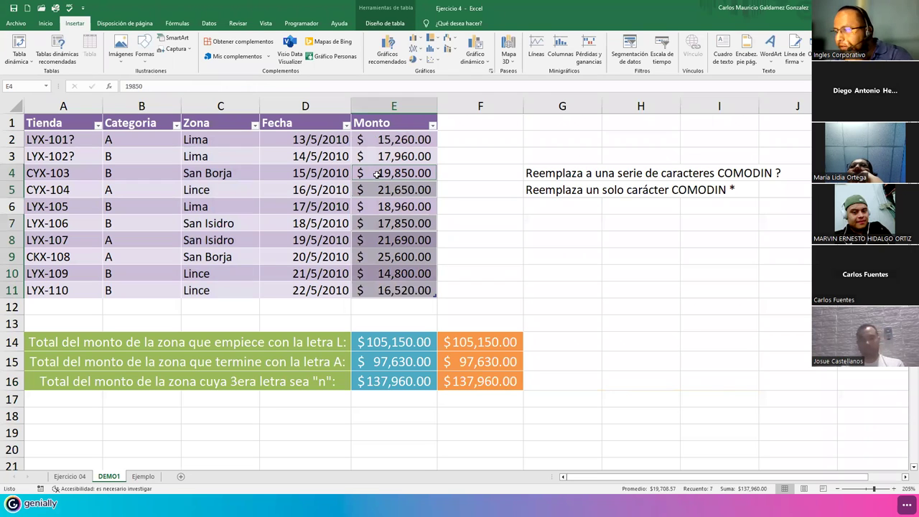
{"action": "left_click", "coordinate": [369, 174]}
{"action": "left_click_drag", "start_coordinate": [368, 175], "coordinate": [371, 187]}
{"action": "left_click_drag", "start_coordinate": [376, 223], "coordinate": [382, 289], "text": "ctrl"}
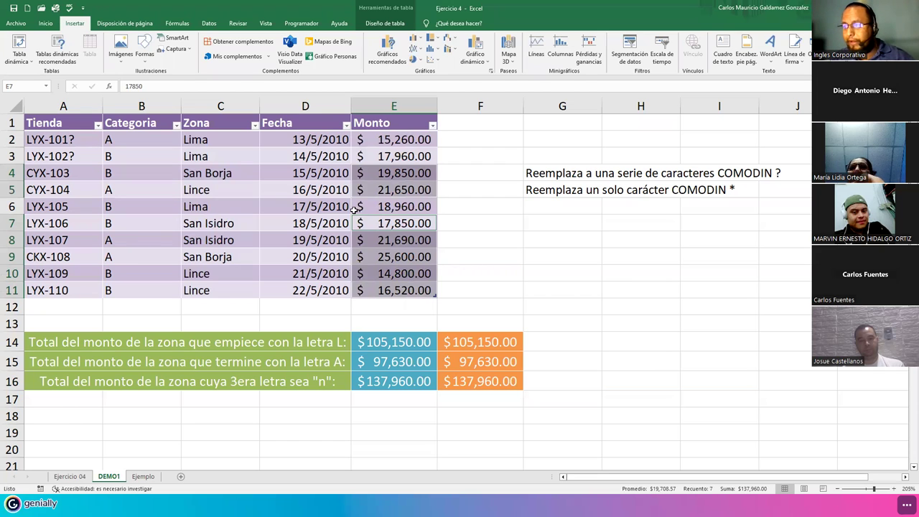
{"action": "left_click", "coordinate": [378, 210]}
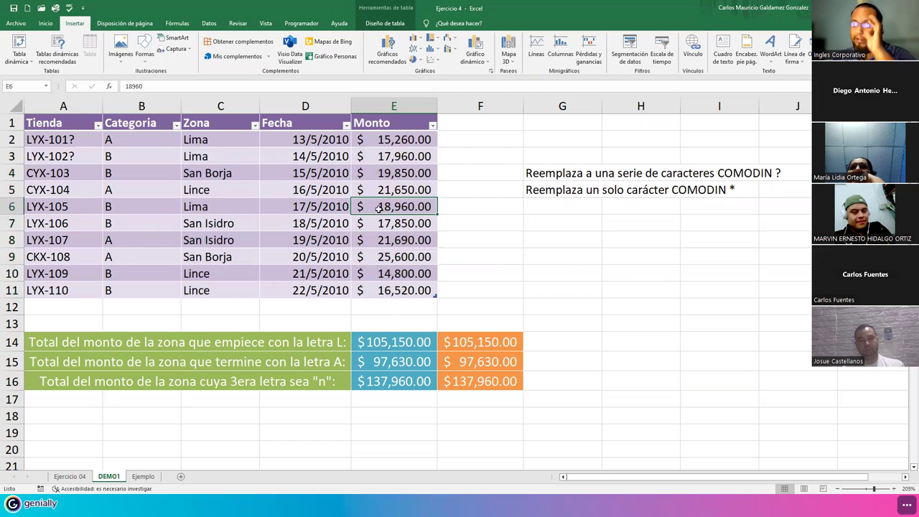
Review the wildcard notes in G4:G5 and compare the criteria in the F16 and F15 formulas, leaving both unedited
{"action": "left_click_drag", "start_coordinate": [541, 176], "coordinate": [540, 190]}
{"action": "left_click", "coordinate": [535, 188]}
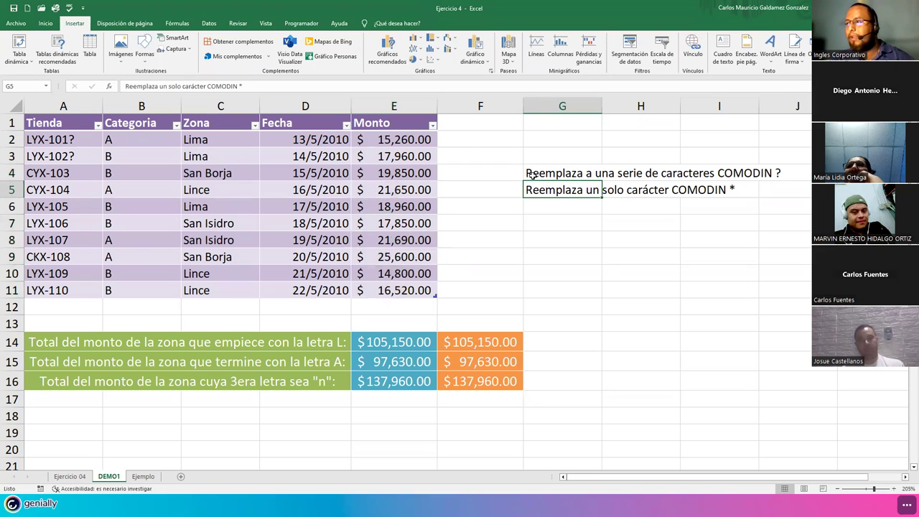
{"action": "left_click", "coordinate": [531, 175]}
{"action": "double_click", "coordinate": [463, 382]}
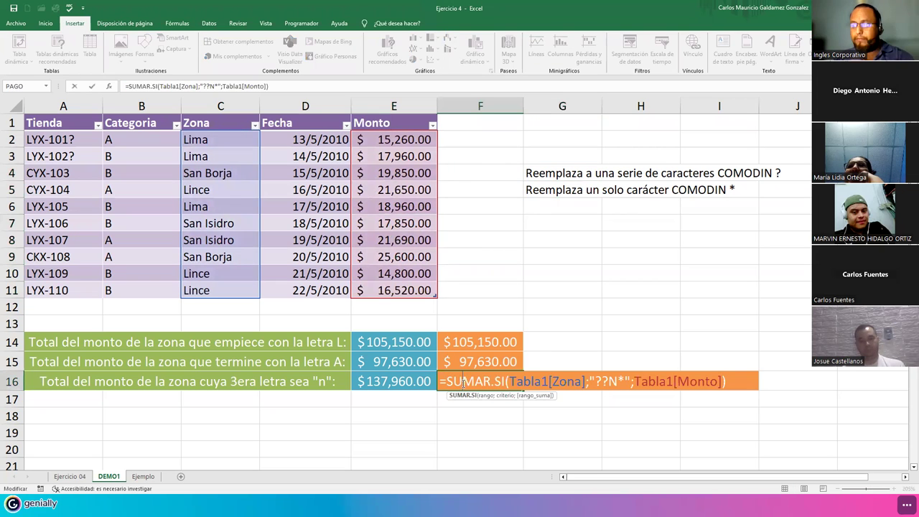
{"action": "left_click", "coordinate": [465, 361]}
{"action": "double_click", "coordinate": [465, 361]}
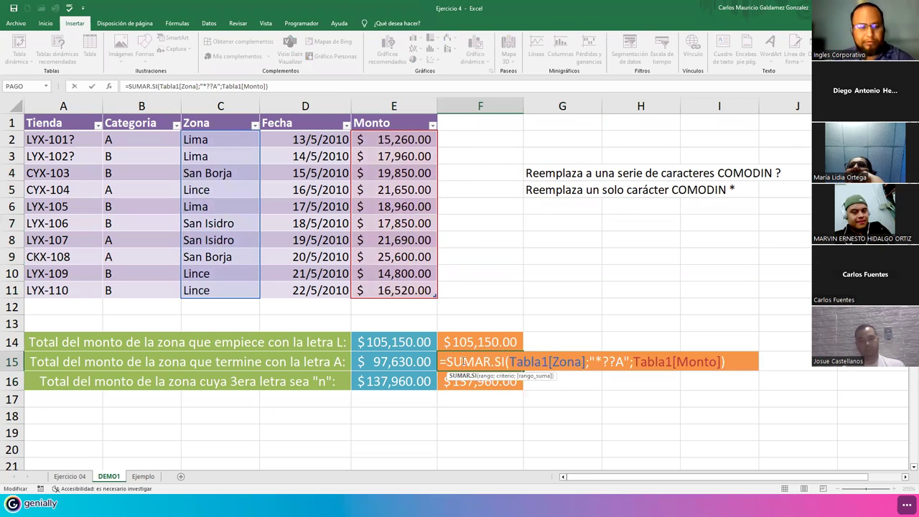
{"action": "key", "text": "Escape"}
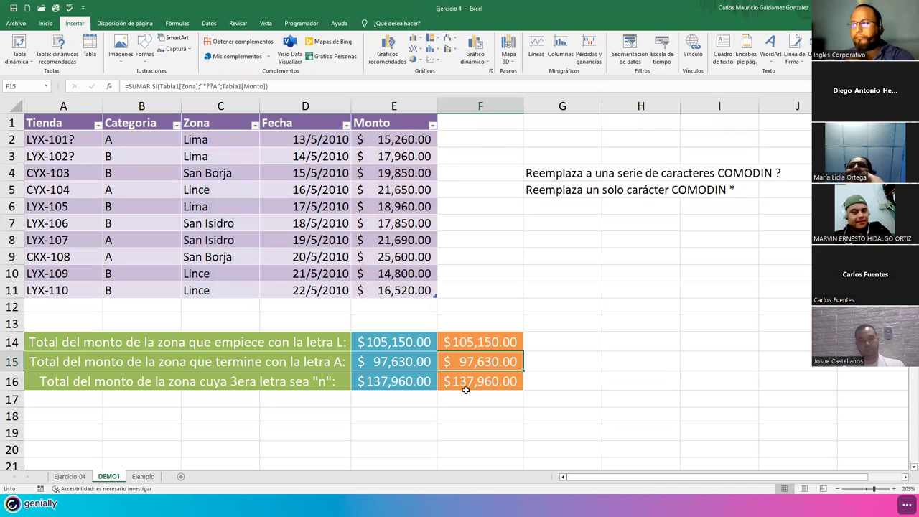
Change the F16 criterion to "???C*" so it totals zones whose fourth letter is C, and commit the formula
{"action": "double_click", "coordinate": [459, 387]}
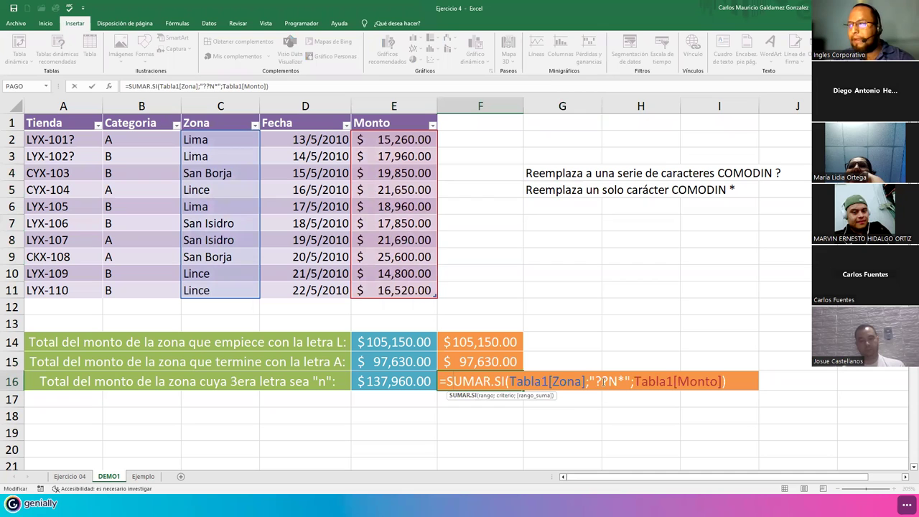
{"action": "left_click", "coordinate": [610, 383]}
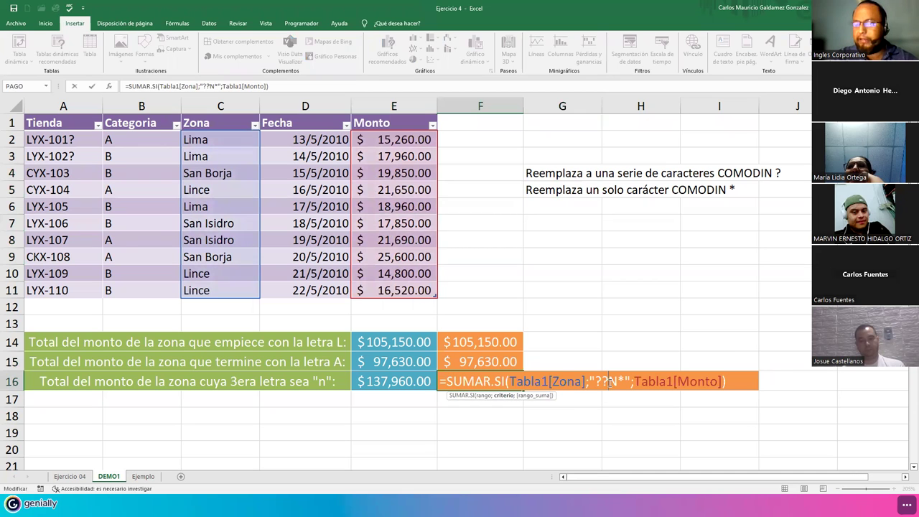
{"action": "type", "text": "="}
{"action": "key", "text": "BackSpace"}
{"action": "type", "text": "?"}
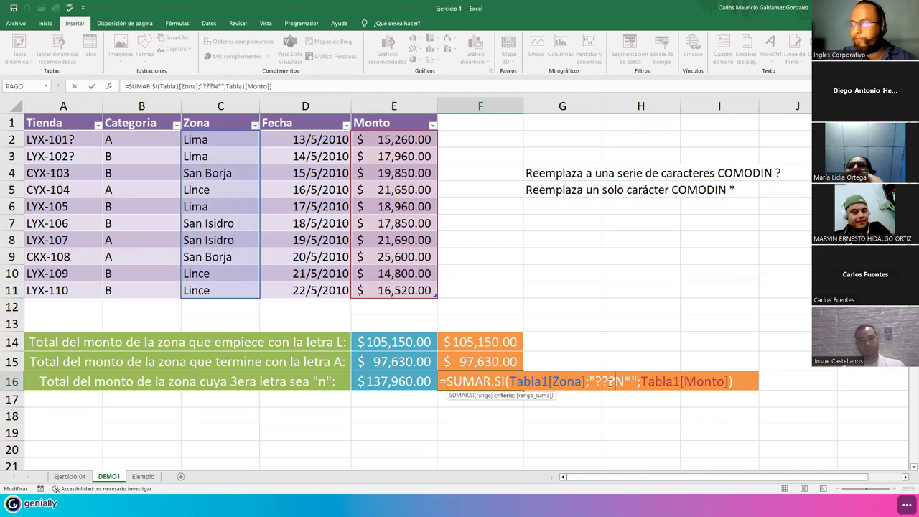
{"action": "key", "text": "Delete"}
{"action": "type", "text": "C"}
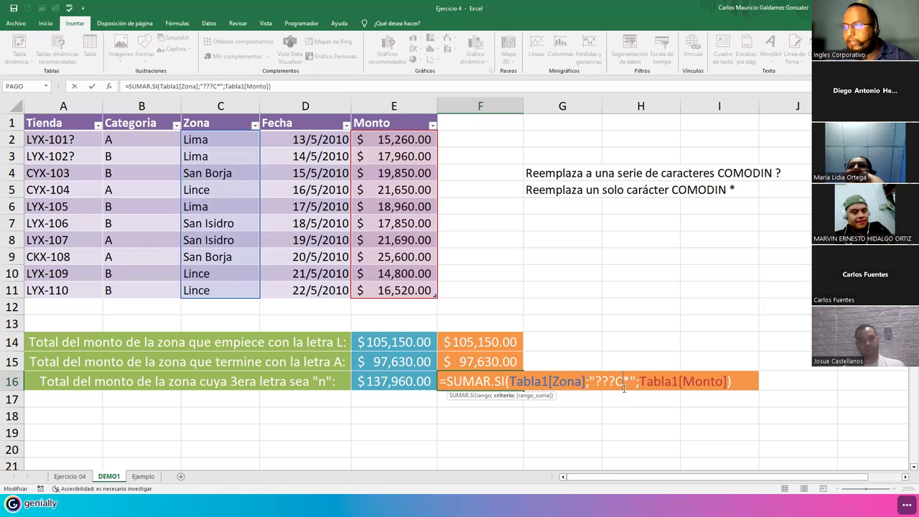
{"action": "key", "text": "Return"}
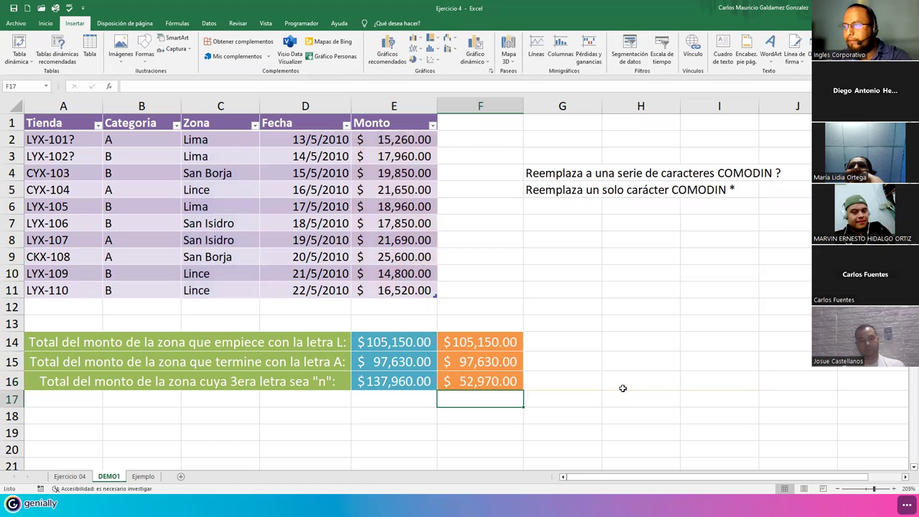
Check the sum of Monto for the Lince rows by selecting E5 together with E10:E11
{"action": "left_click", "coordinate": [480, 383]}
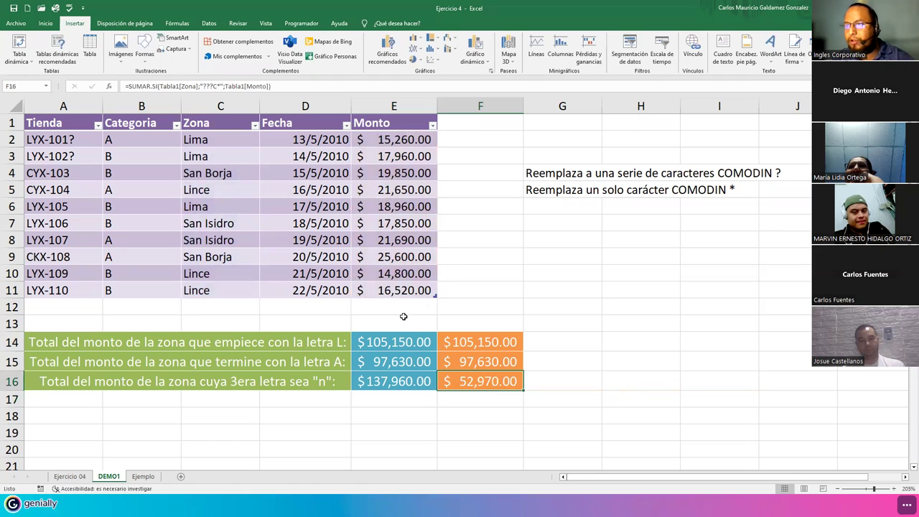
{"action": "left_click", "coordinate": [380, 191]}
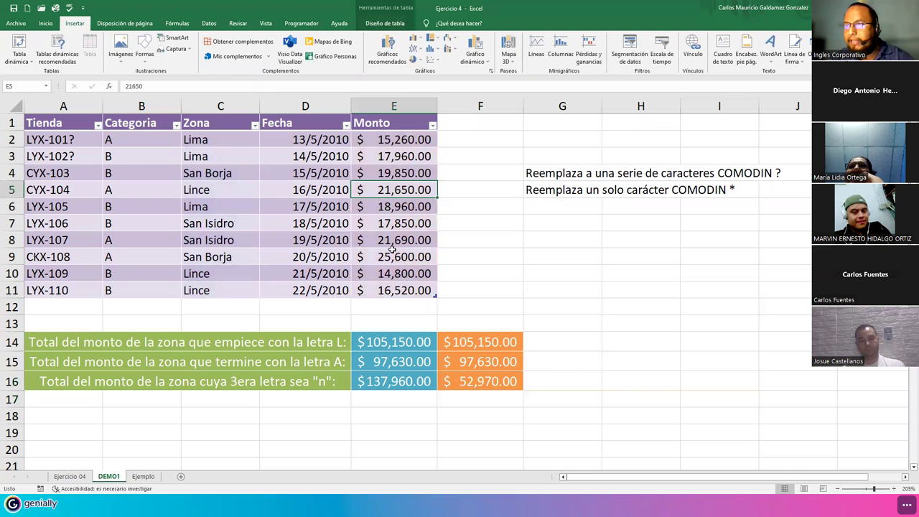
{"action": "left_click_drag", "start_coordinate": [390, 274], "coordinate": [393, 289], "text": "ctrl"}
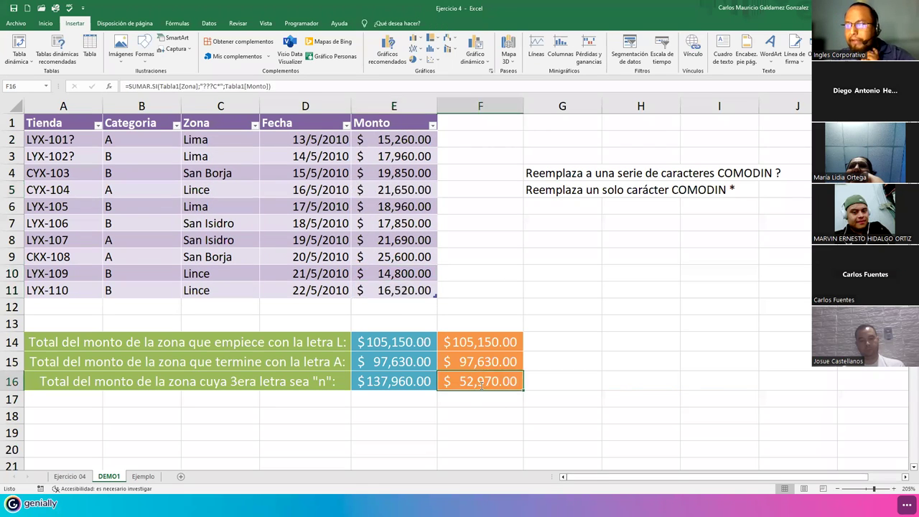
Review the question marks and asterisk in the F16 criterion, and undo its last change to restore "??N*"
{"action": "double_click", "coordinate": [480, 385]}
{"action": "left_click_drag", "start_coordinate": [610, 382], "coordinate": [623, 383]}
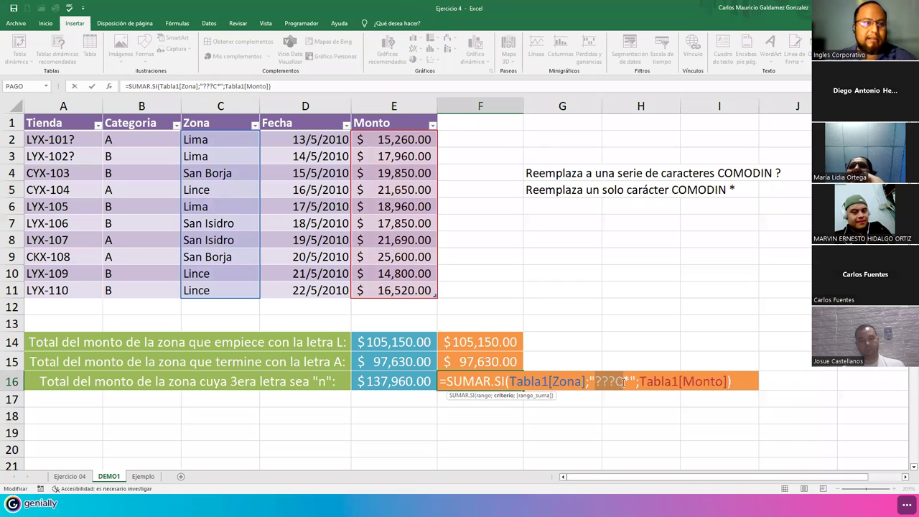
{"action": "left_click", "coordinate": [601, 383]}
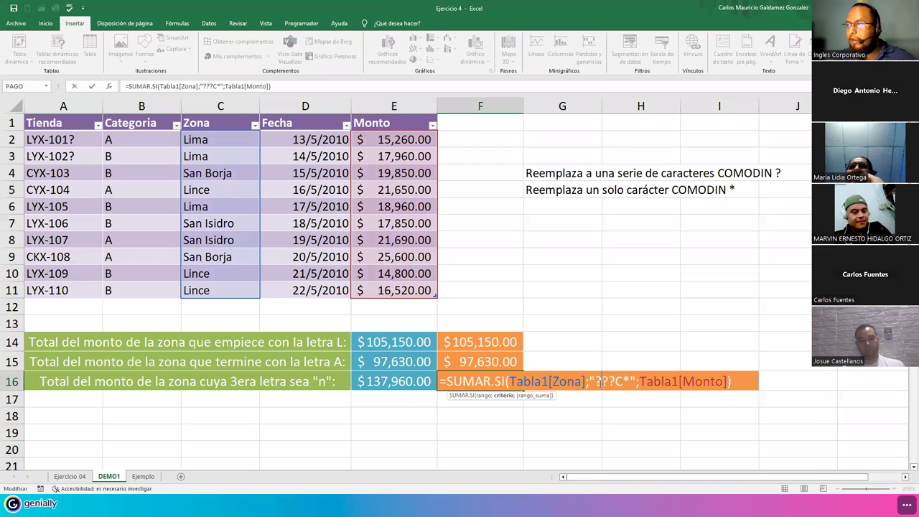
{"action": "left_click_drag", "start_coordinate": [598, 383], "coordinate": [627, 382]}
{"action": "left_click", "coordinate": [630, 383]}
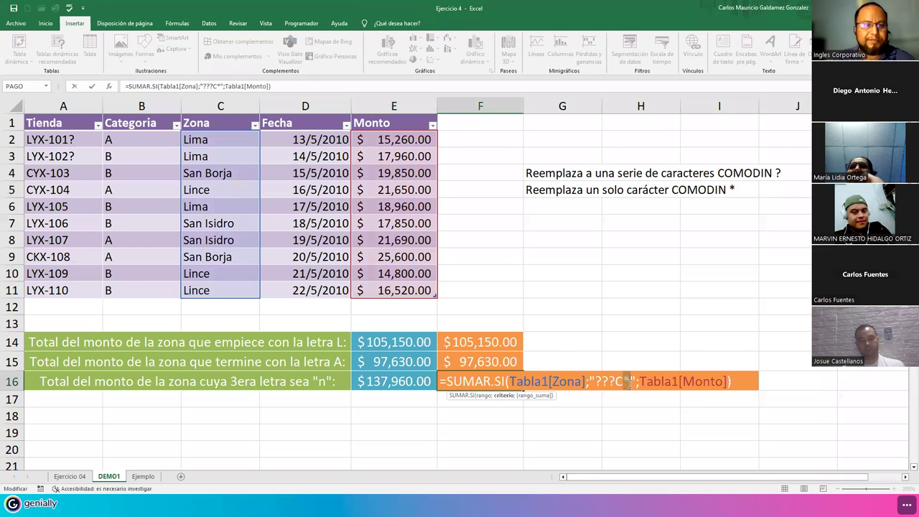
{"action": "key", "text": "ctrl+Return"}
{"action": "key", "text": "ctrl+z"}
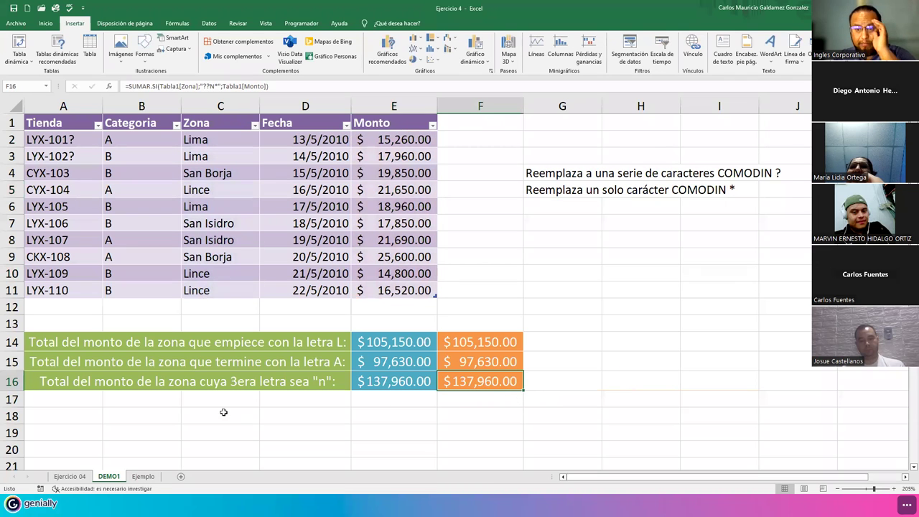
Examine the two reference table images and the instructions on the Ejercicio 04 sheet
{"action": "left_click", "coordinate": [70, 476]}
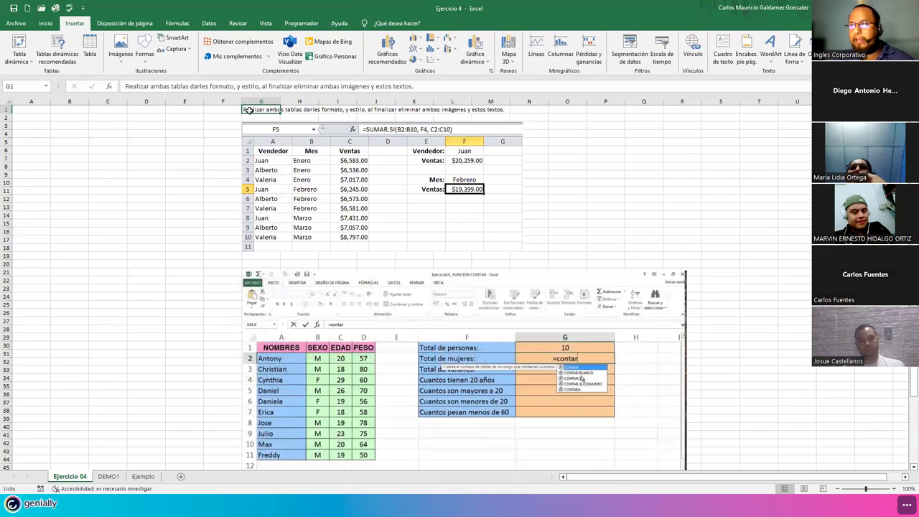
{"action": "left_click", "coordinate": [376, 134]}
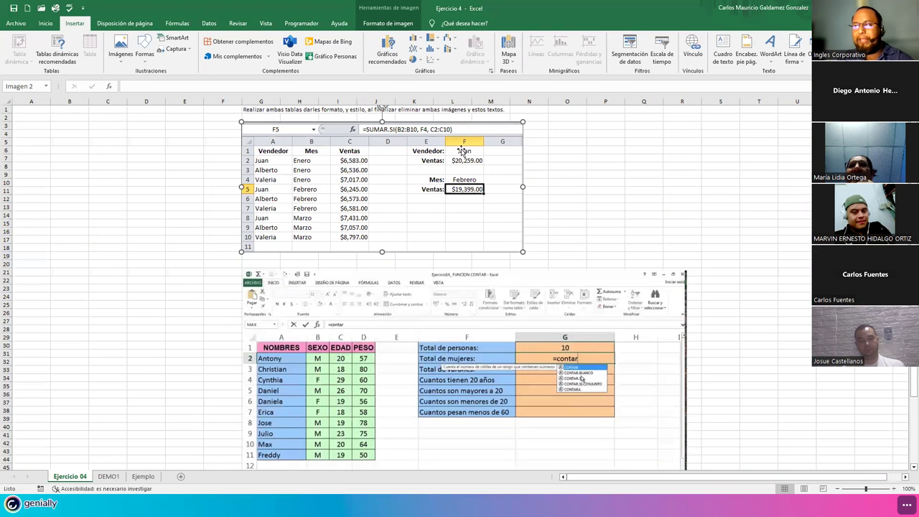
{"action": "scroll", "coordinate": [300, 310], "scroll_direction": "down", "scroll_amount": 2}
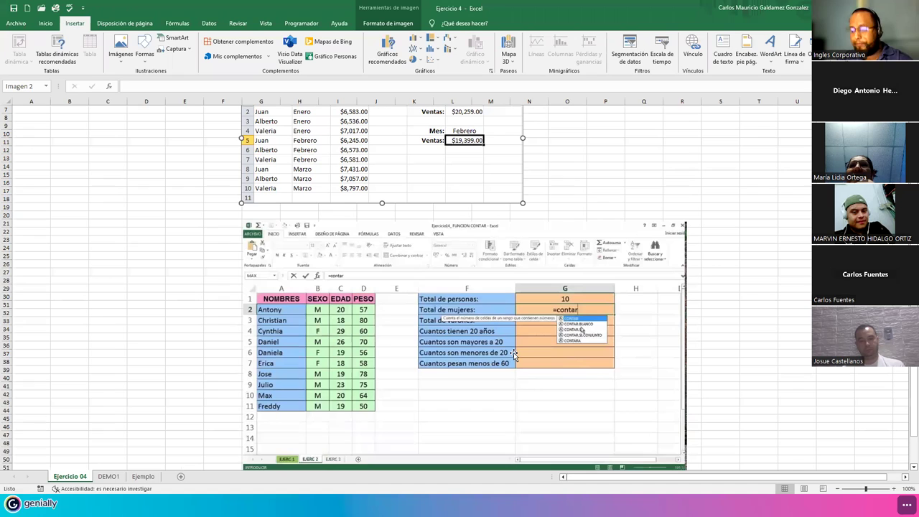
{"action": "left_click", "coordinate": [98, 294]}
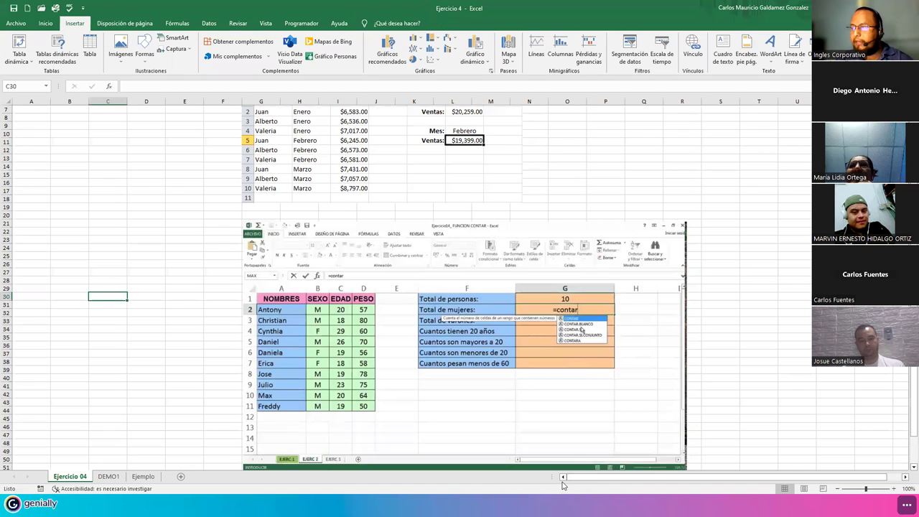
Clear the SUMAR.SI totals in E19, D6 and D10 on the Ejemplo sheet
{"action": "left_click", "coordinate": [113, 477]}
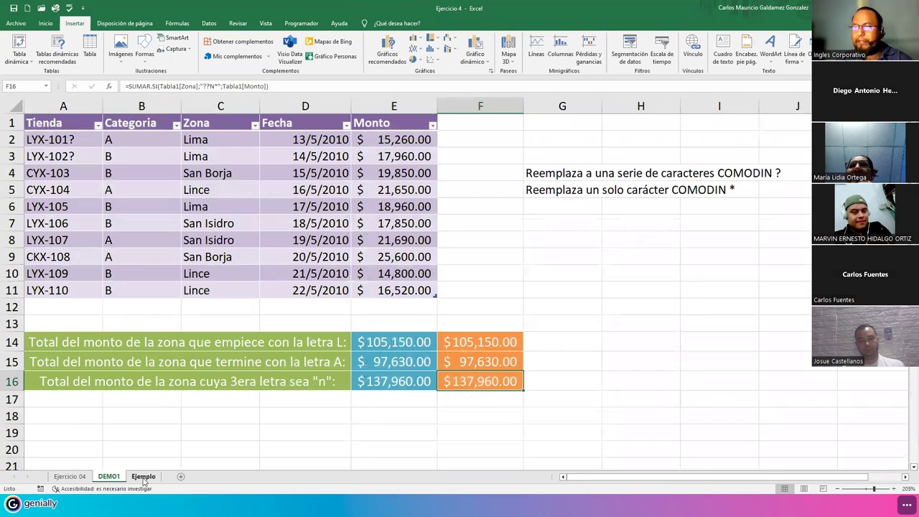
{"action": "left_click", "coordinate": [143, 477]}
{"action": "left_click", "coordinate": [496, 285]}
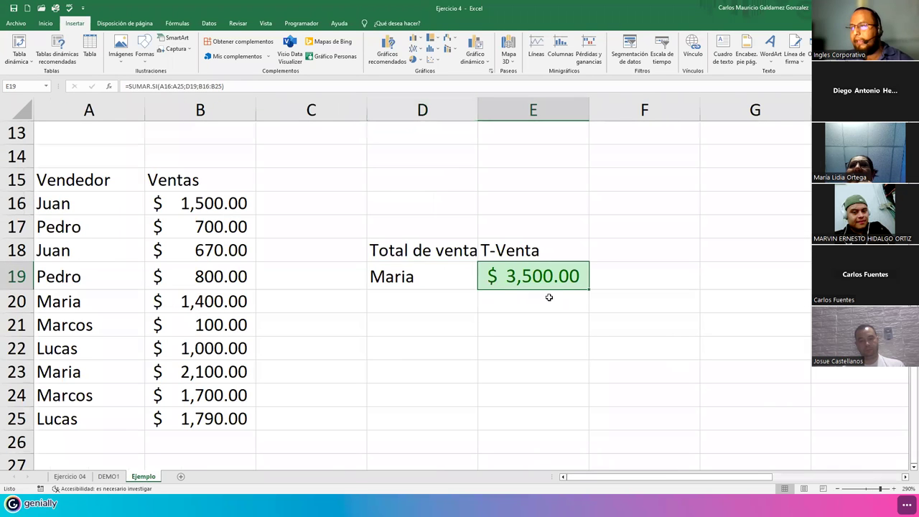
{"action": "scroll", "coordinate": [548, 297], "scroll_direction": "up", "scroll_amount": 4}
{"action": "left_click", "coordinate": [431, 264]}
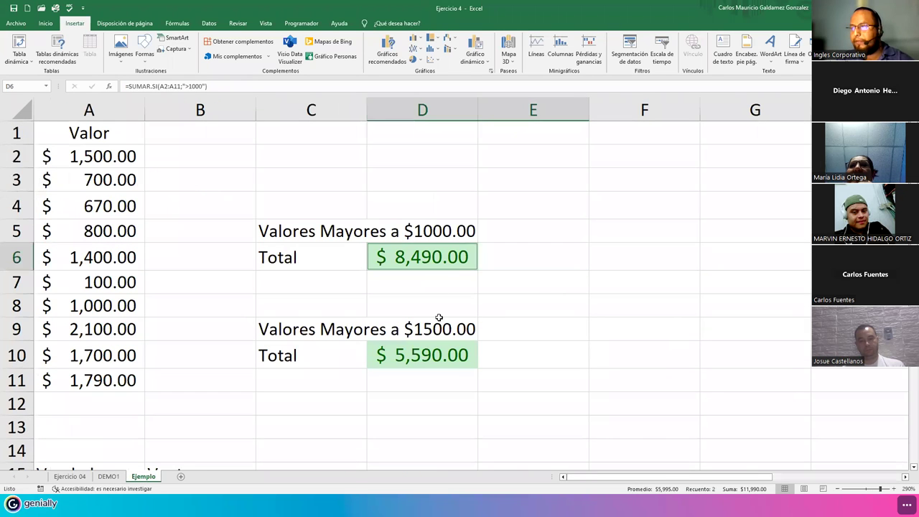
{"action": "left_click", "coordinate": [436, 357], "text": "ctrl"}
{"action": "key", "text": "Delete"}
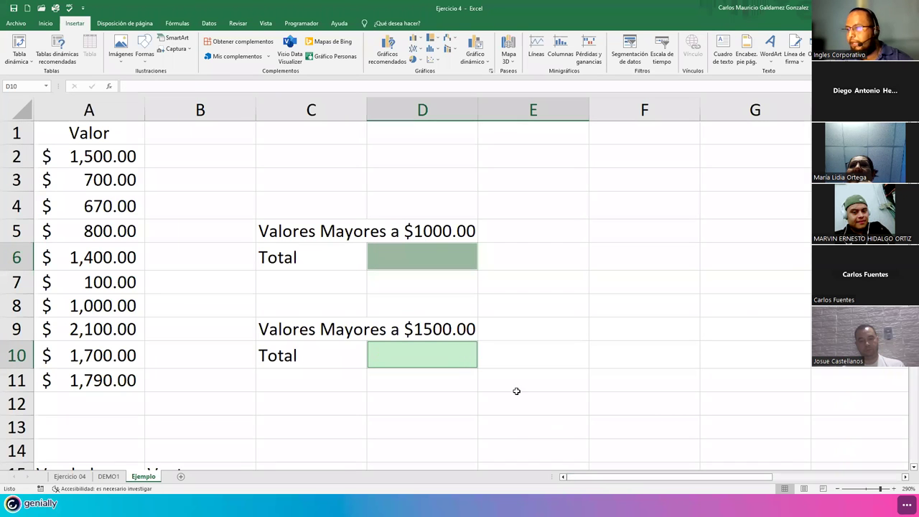
Delete the empty columns F through H before the Articulo list, and clear the green-article Cantidad result
{"action": "scroll", "coordinate": [503, 386], "scroll_direction": "down", "scroll_amount": 7}
{"action": "left_click_drag", "start_coordinate": [480, 103], "coordinate": [550, 108]}
{"action": "right_click", "coordinate": [550, 107]}
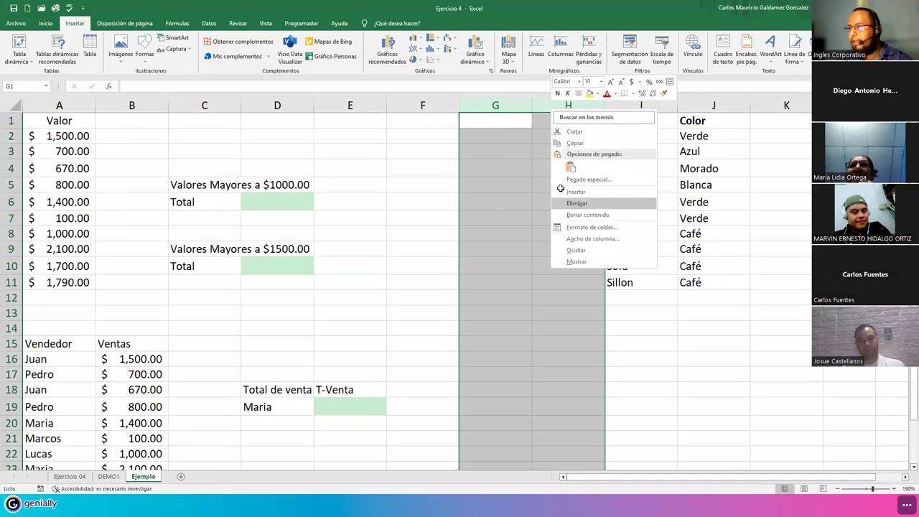
{"action": "left_click", "coordinate": [577, 203]}
{"action": "left_click", "coordinate": [424, 105]}
{"action": "right_click", "coordinate": [429, 106]}
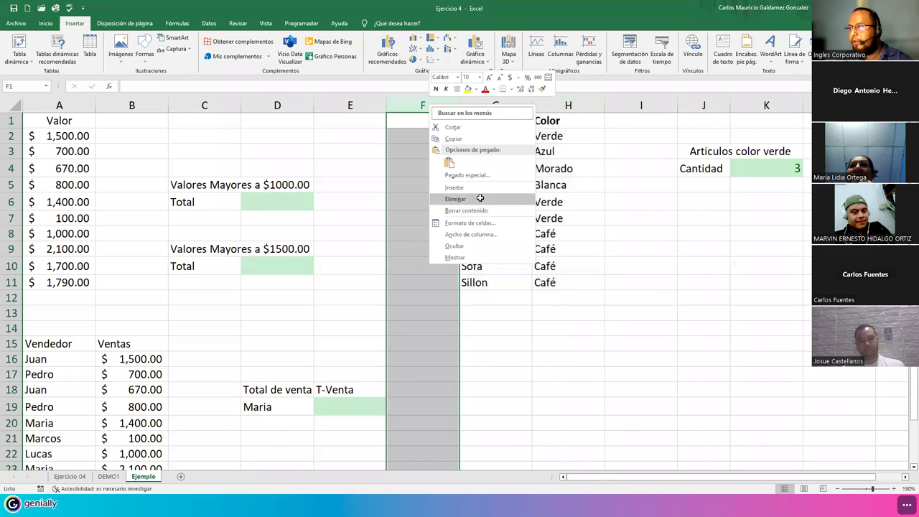
{"action": "left_click", "coordinate": [480, 199]}
{"action": "left_click", "coordinate": [681, 168]}
{"action": "key", "text": "Delete"}
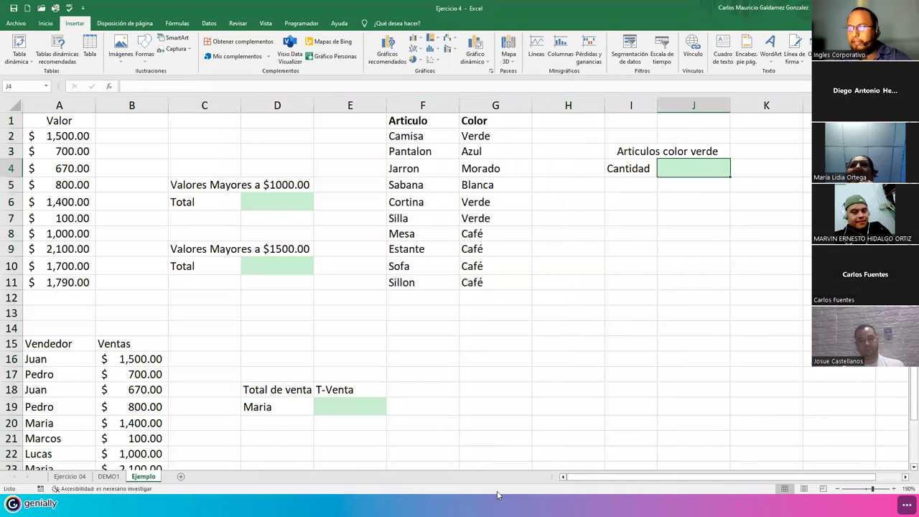
Clear the zone total formulas in F14:F16 on the DEMO1 sheet and select F14
{"action": "left_click", "coordinate": [109, 476]}
{"action": "left_click_drag", "start_coordinate": [493, 344], "coordinate": [488, 379]}
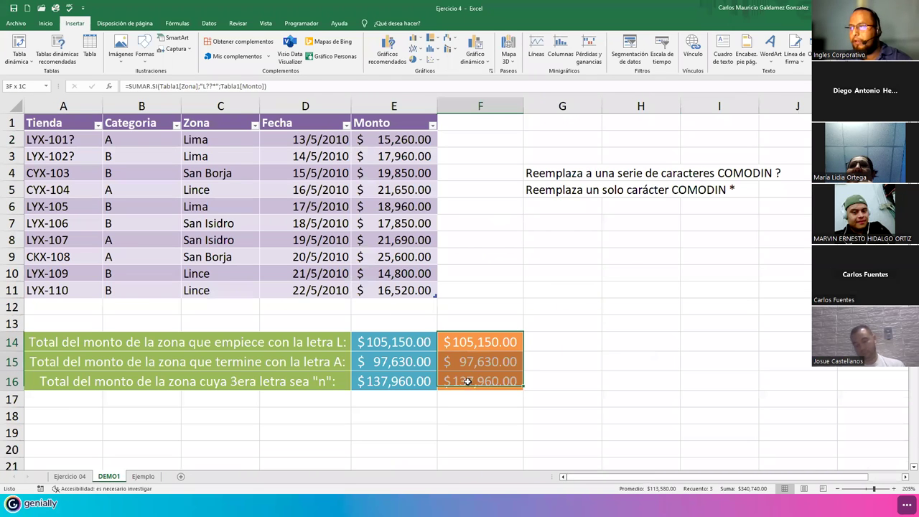
{"action": "key", "text": "Delete"}
{"action": "key", "text": "Left"}
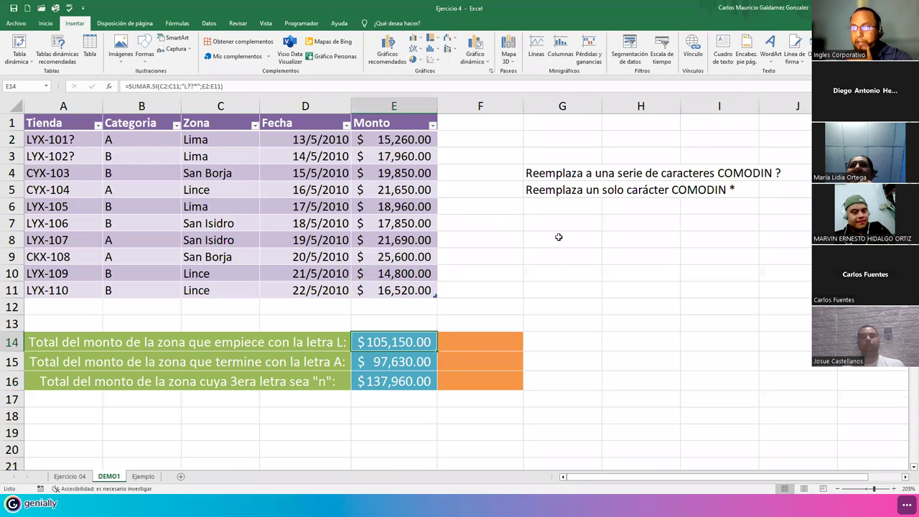
{"action": "left_click", "coordinate": [455, 342]}
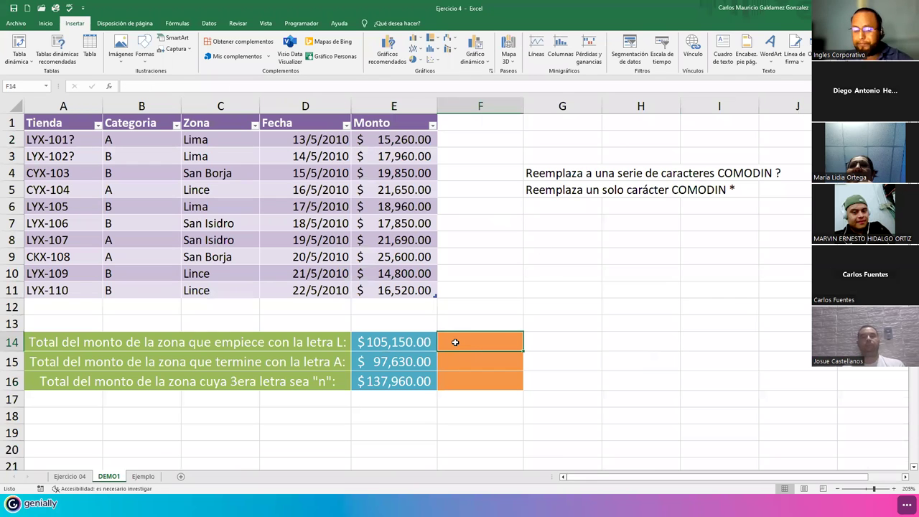
Revisit the Ejercicio 04 and Ejemplo sheets, and switch to the Genially presentation to advance past the Consultas slide
{"action": "left_click", "coordinate": [70, 477]}
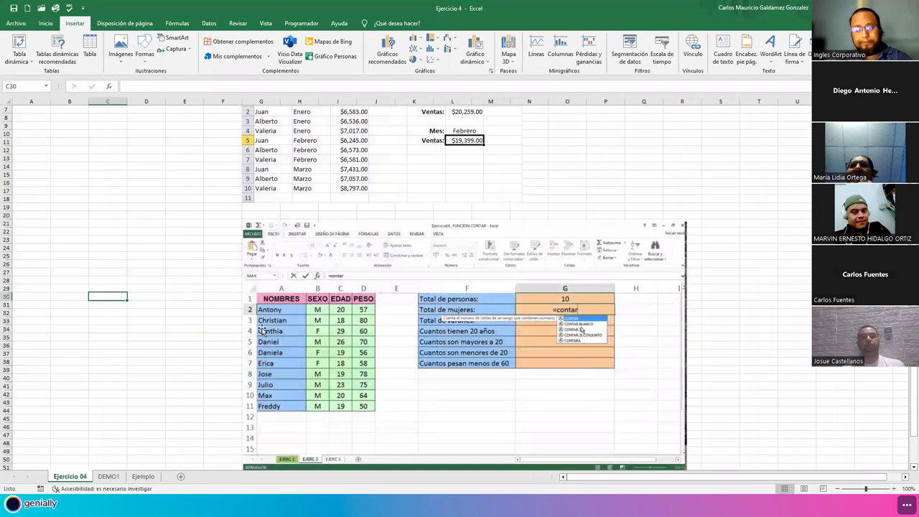
{"action": "left_click", "coordinate": [143, 477]}
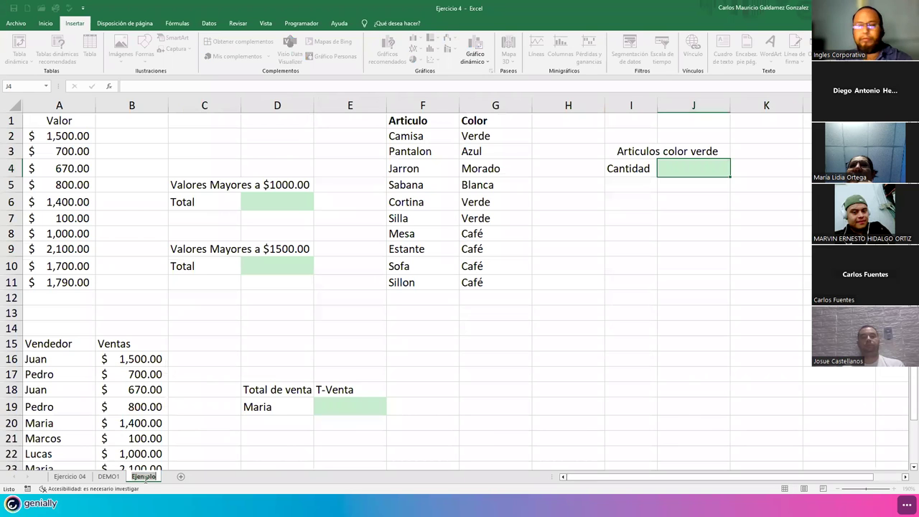
{"action": "key", "text": "alt+Tab"}
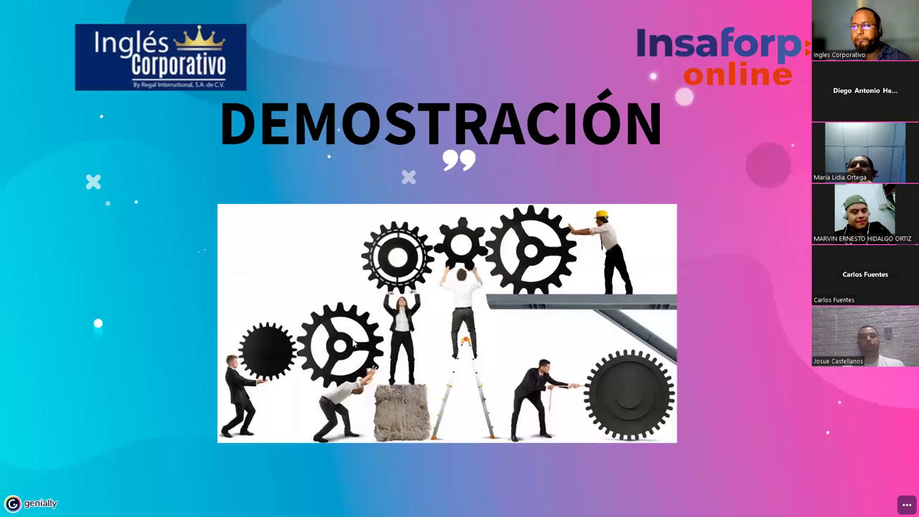
{"action": "key", "text": "Right"}
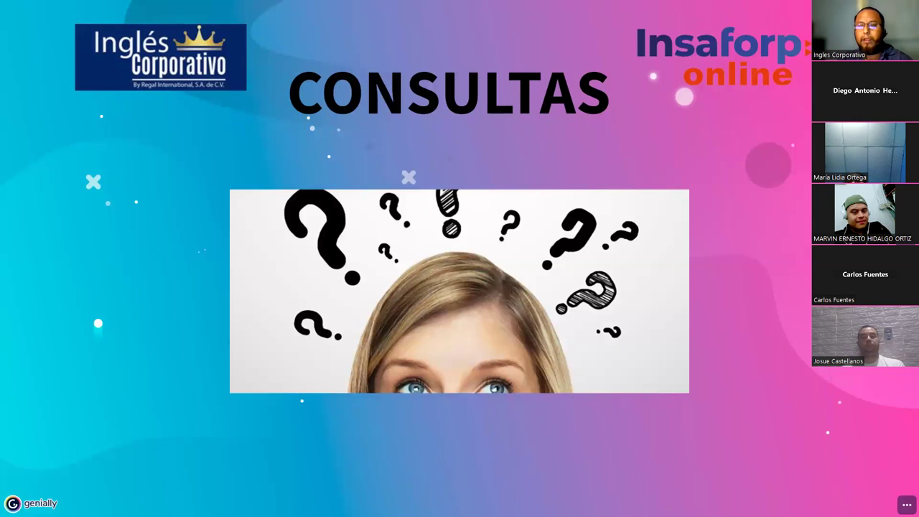
{"action": "key", "text": "Right"}
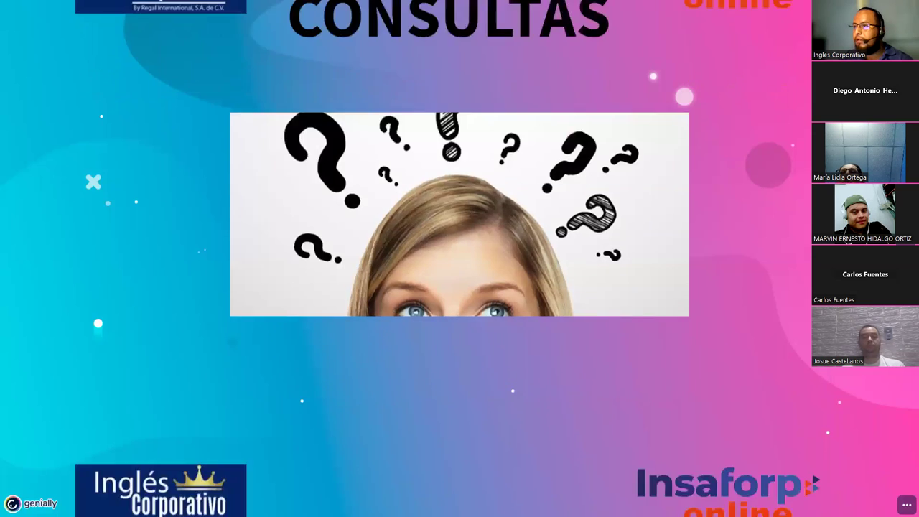